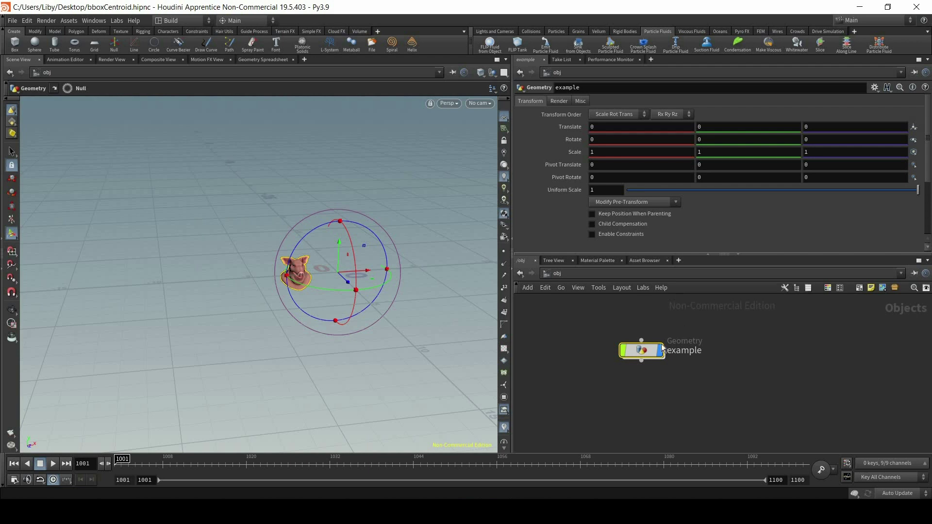
- Open the example geometry network and examine the Translate expressions on the transform1 node
{"action": "double_click", "coordinate": [642, 350]}
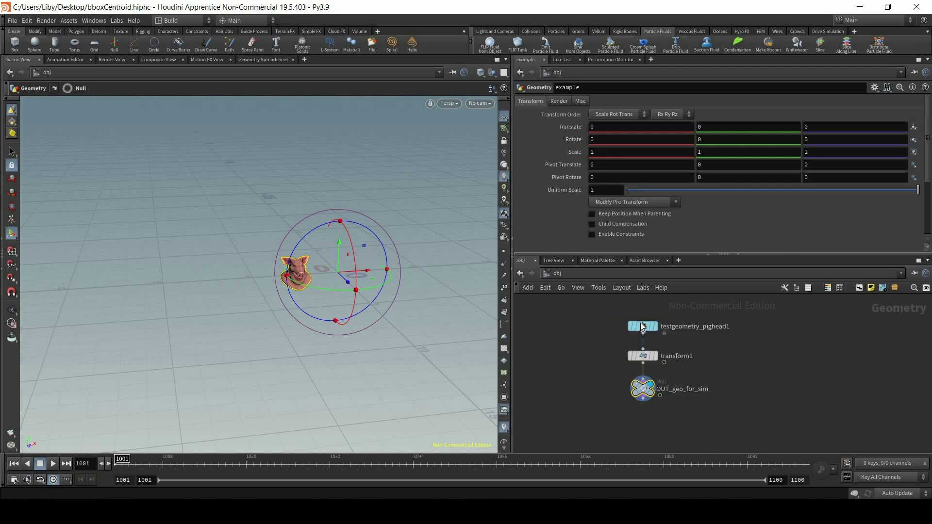
{"action": "left_click", "coordinate": [655, 357]}
{"action": "left_click", "coordinate": [646, 359]}
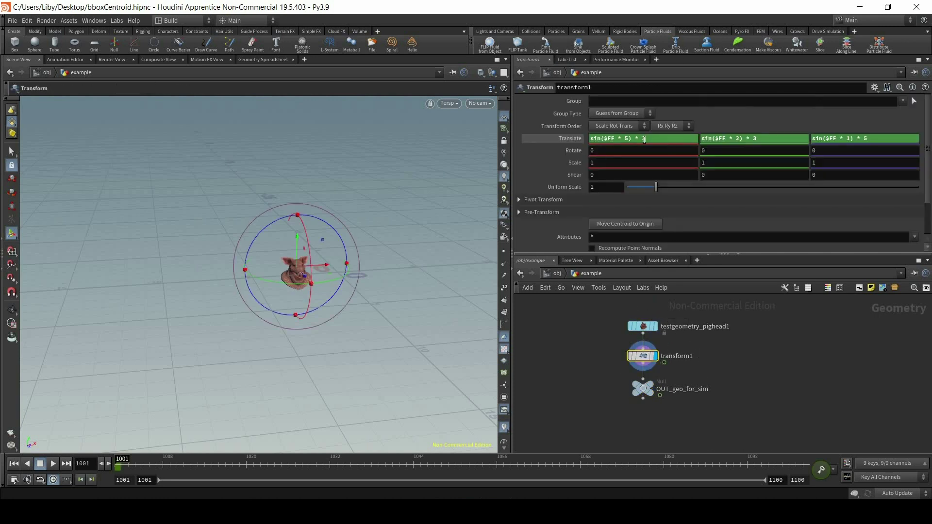
{"action": "left_click", "coordinate": [578, 139]}
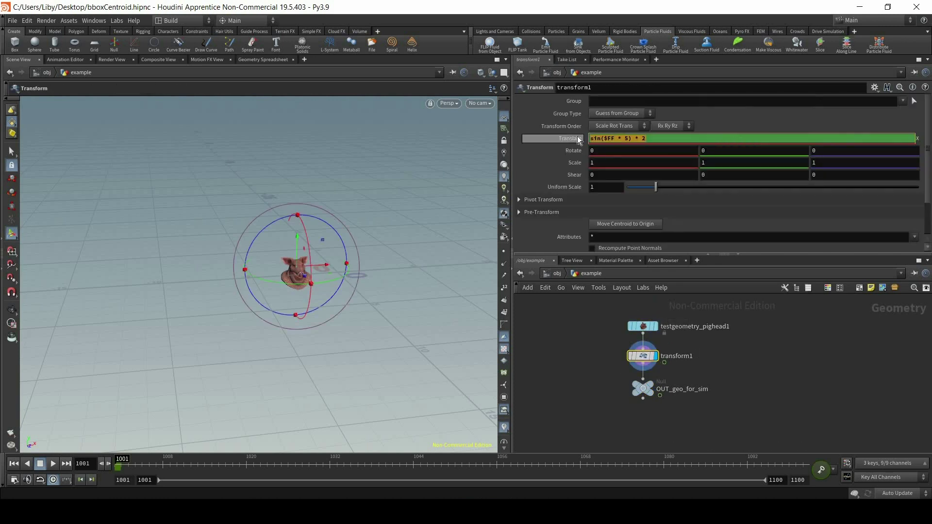
{"action": "left_click", "coordinate": [741, 327]}
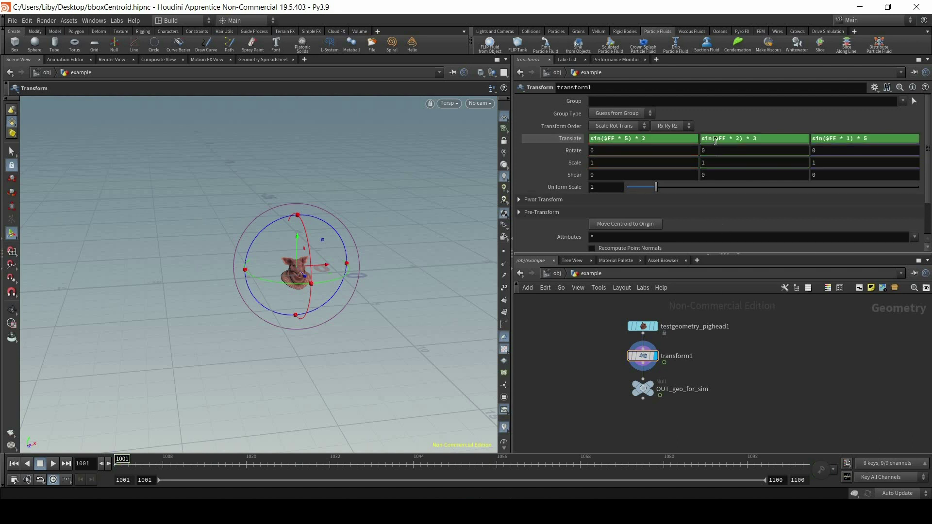
- Display OUT_geo_for_sim, play back the pig head's animation and rewind to frame 1001
{"action": "left_click", "coordinate": [645, 389]}
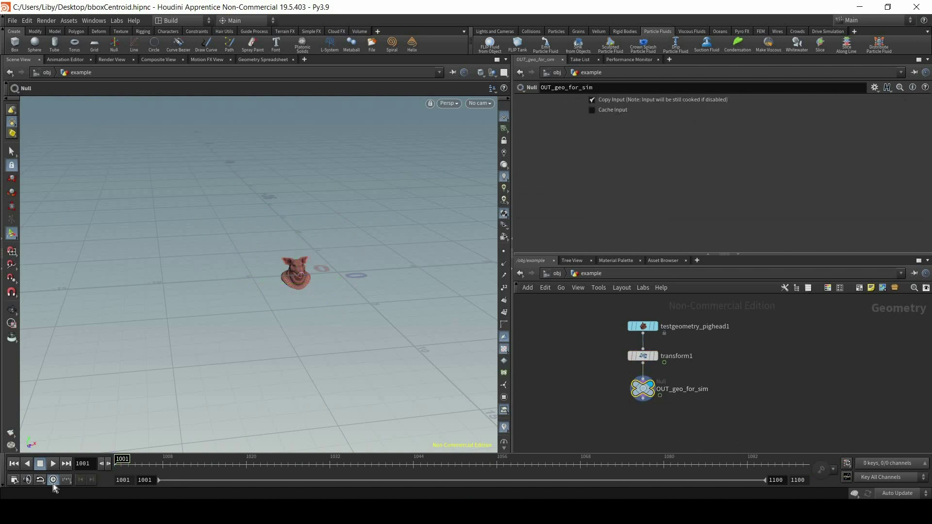
{"action": "left_click", "coordinate": [53, 481]}
{"action": "left_click", "coordinate": [53, 464]}
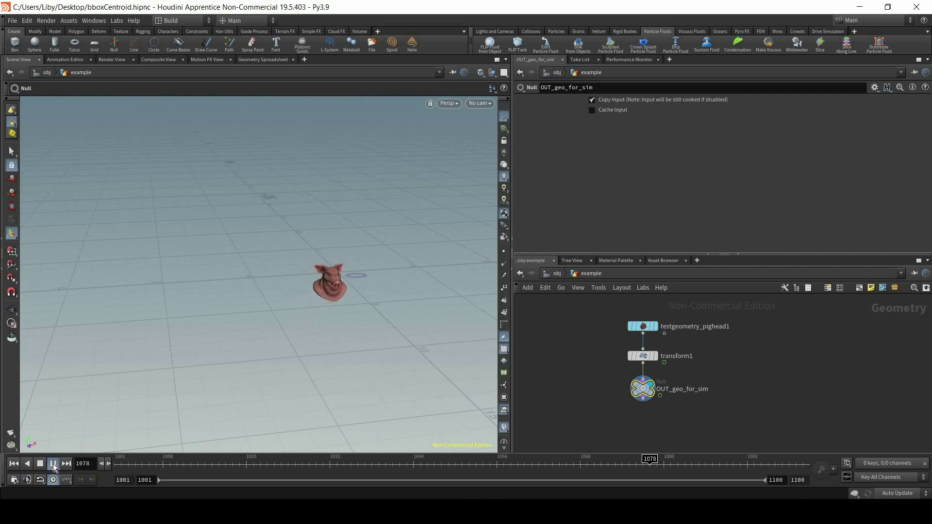
{"action": "key", "text": "ctrl+Up"}
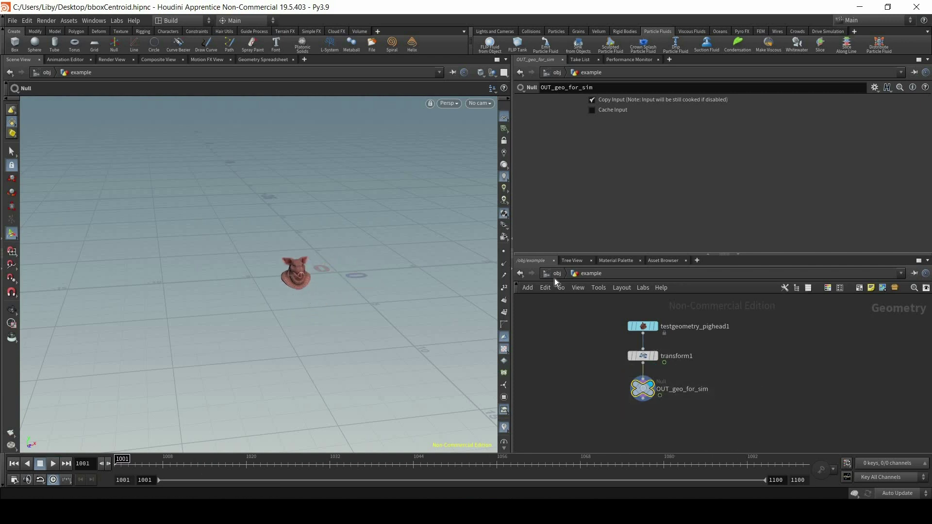
- Return to the object level and make the example geometry emit particle fluid, without choosing an existing fluid object
{"action": "key", "text": "u"}
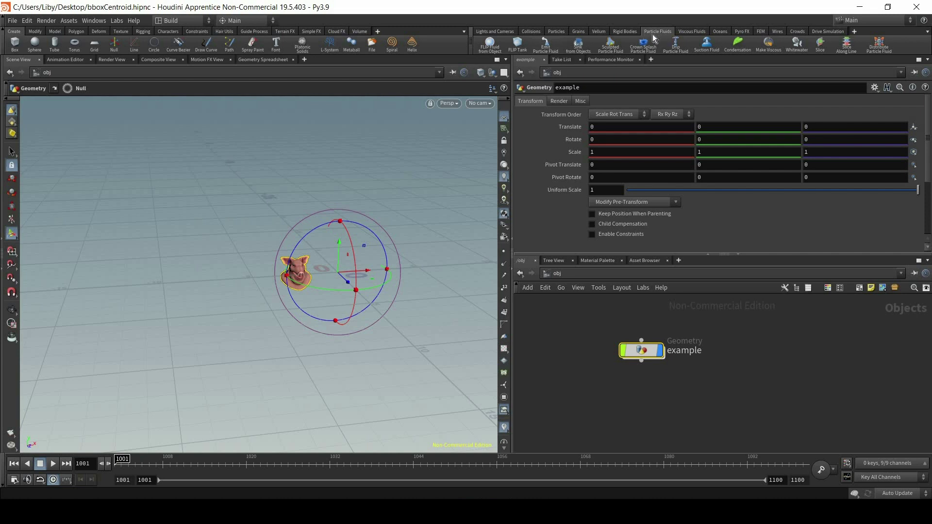
{"action": "left_click", "coordinate": [547, 45]}
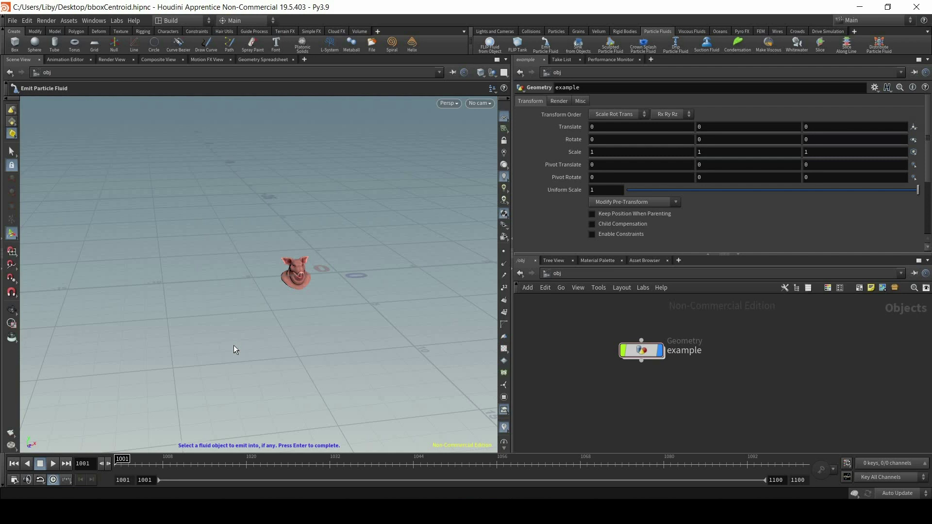
{"action": "key", "text": "Return"}
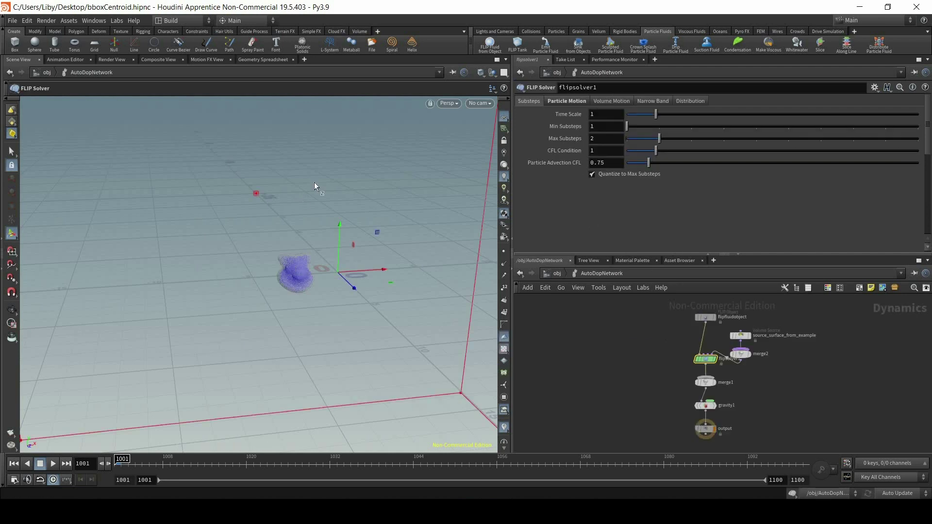
- View the whole fluid boundary box, play the FLIP simulation and return to the first frame
{"action": "key", "text": "Escape"}
{"action": "left_click_drag", "start_coordinate": [288, 389], "coordinate": [312, 299]}
{"action": "left_click_drag", "start_coordinate": [311, 352], "coordinate": [281, 400], "text": "alt"}
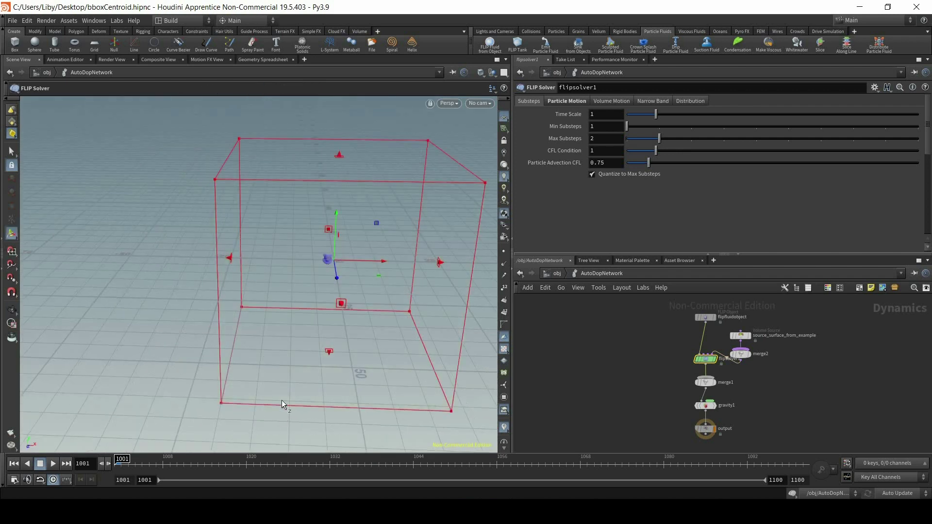
{"action": "left_click", "coordinate": [53, 464]}
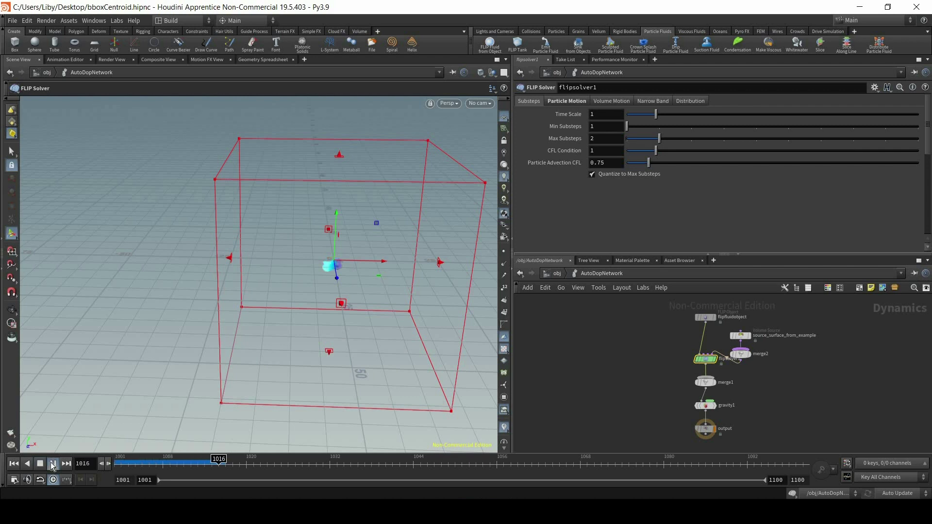
{"action": "left_click", "coordinate": [40, 463]}
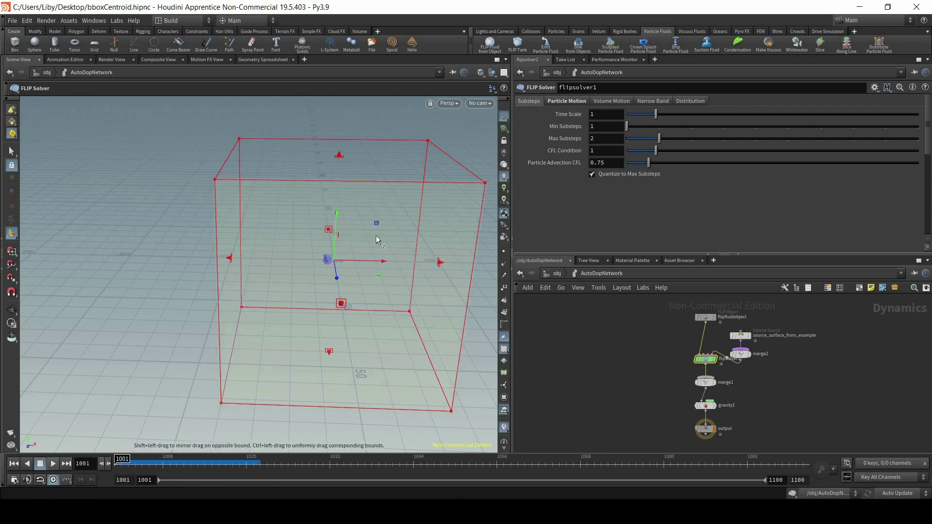
- Lower the top face of the fluid boundary box and replay the simulation, ending back at frame 1001
{"action": "left_click_drag", "start_coordinate": [287, 266], "coordinate": [324, 202], "text": "alt"}
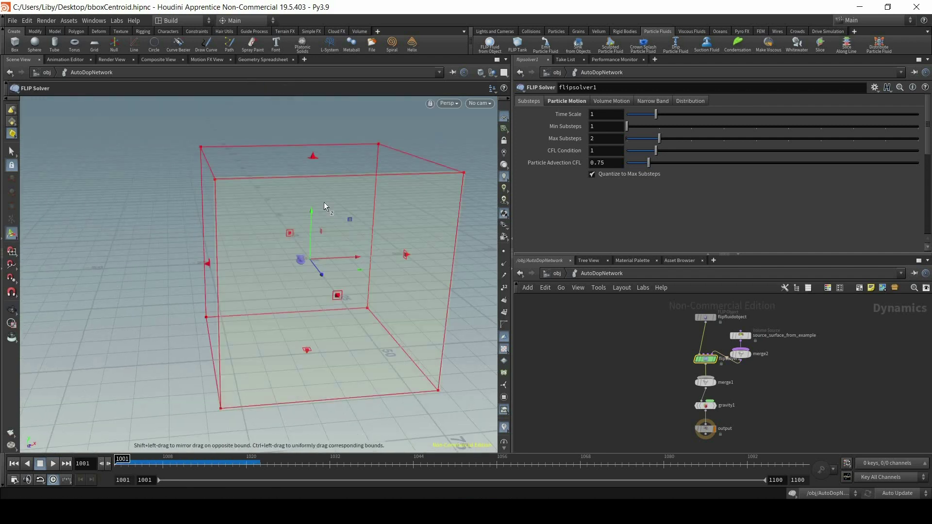
{"action": "left_click_drag", "start_coordinate": [304, 160], "coordinate": [307, 189]}
{"action": "left_click", "coordinate": [54, 464]}
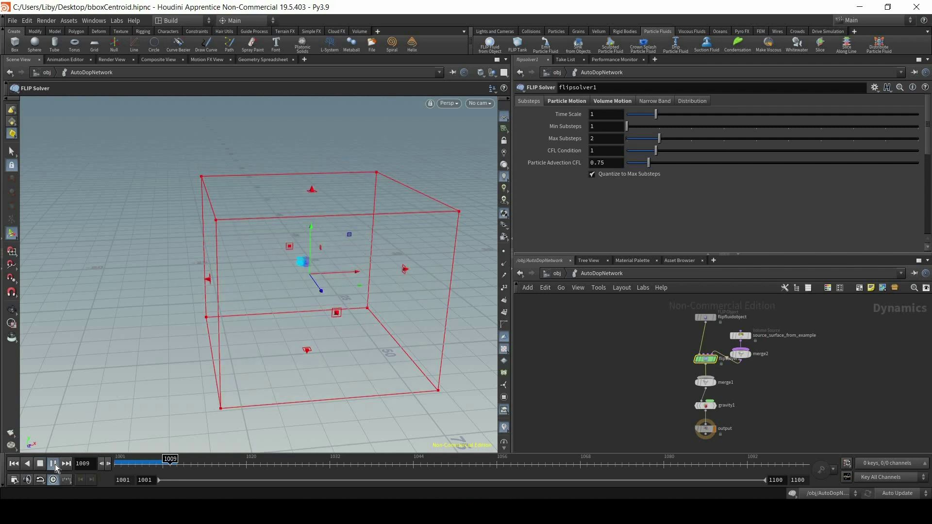
{"action": "key", "text": "Up"}
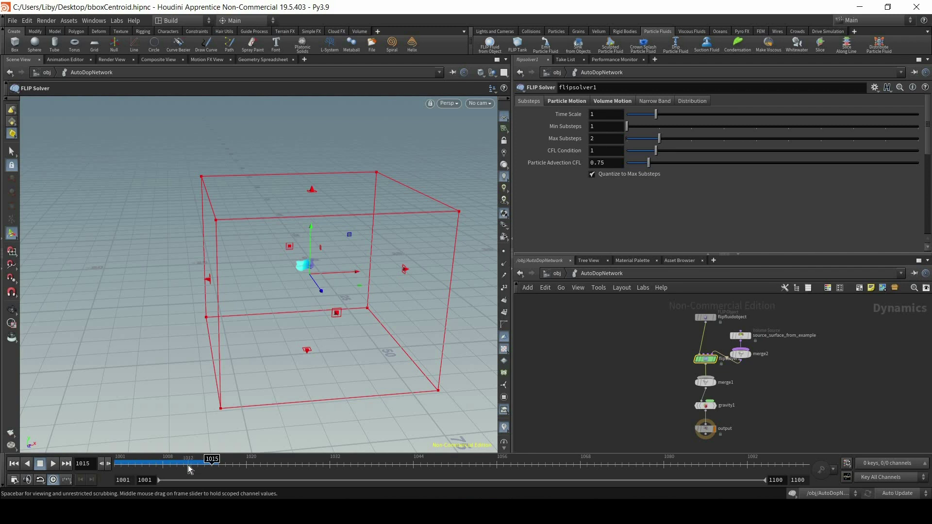
{"action": "left_click_drag", "start_coordinate": [292, 228], "coordinate": [170, 331], "text": "alt"}
{"action": "key", "text": "Return"}
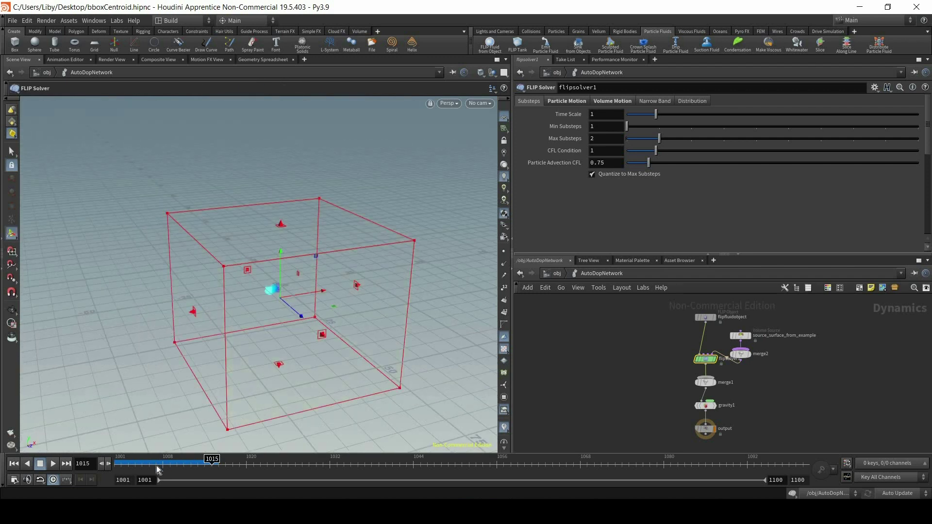
{"action": "left_click", "coordinate": [14, 463]}
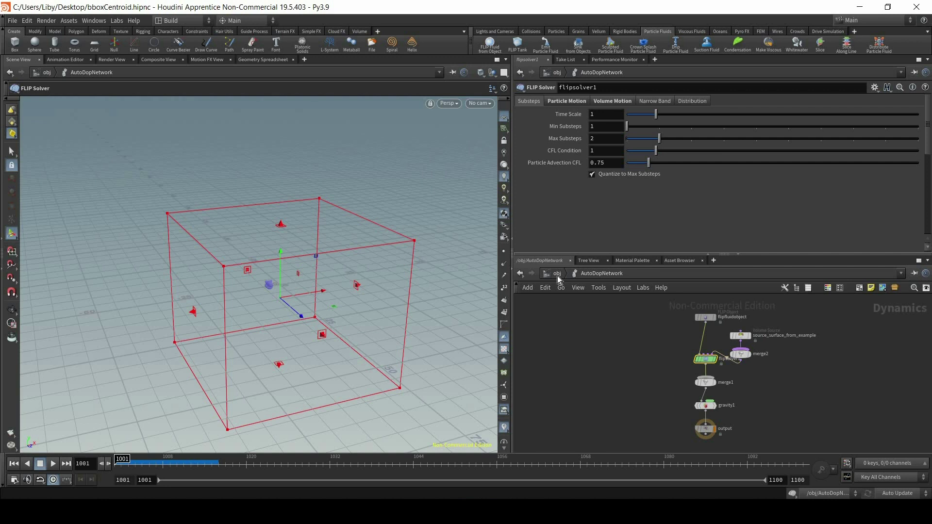
- Reopen the example object's network and move the create_surface branch and RENDER node farther from OUT_geo_for_sim
{"action": "key", "text": "u"}
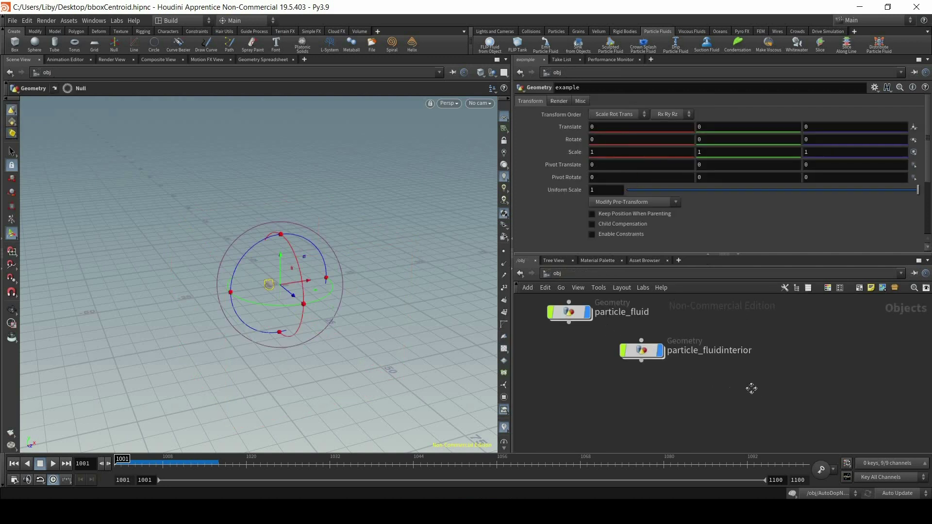
{"action": "double_click", "coordinate": [618, 333]}
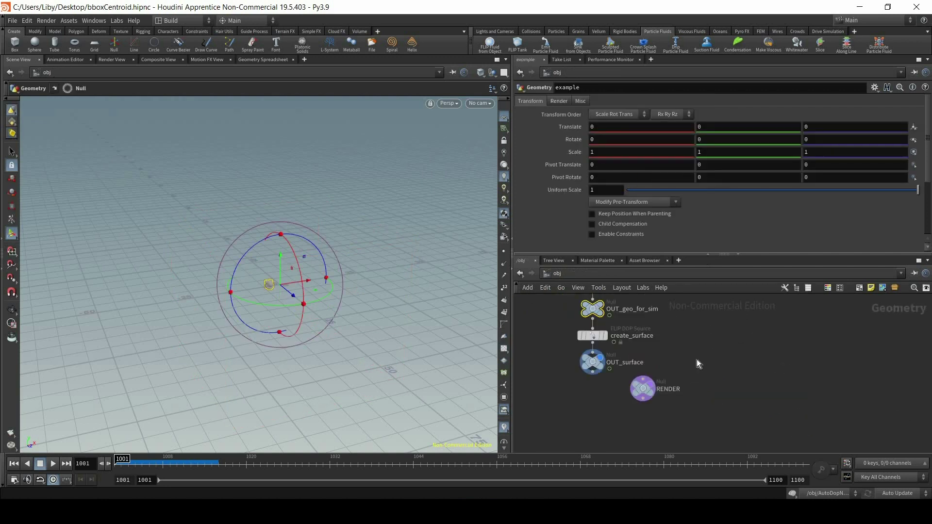
{"action": "scroll", "coordinate": [695, 359], "scroll_direction": "down", "scroll_amount": 3}
{"action": "middle_click_drag", "start_coordinate": [695, 359], "coordinate": [691, 390]}
{"action": "left_click_drag", "start_coordinate": [676, 326], "coordinate": [699, 343]}
{"action": "scroll", "coordinate": [704, 354], "scroll_direction": "up", "scroll_amount": 3}
- Display OUT_geo_for_sim and frame the pig head in the viewport
{"action": "left_click", "coordinate": [692, 339]}
{"action": "left_click", "coordinate": [688, 336]}
{"action": "key", "text": "Escape"}
{"action": "key", "text": "space+g"}
{"action": "middle_click_drag", "start_coordinate": [742, 371], "coordinate": [687, 367]}
{"action": "scroll", "coordinate": [687, 367], "scroll_direction": "down", "scroll_amount": 1}
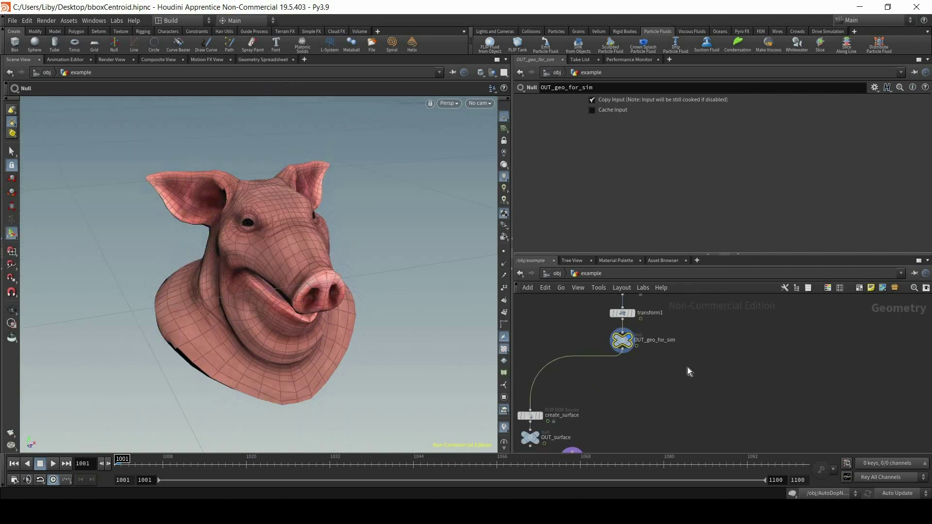
- Add a Trail node beside OUT_geo_for_sim and feed it from that null's output, keeping the Preserve Original result type
{"action": "key", "text": "Tab"}
{"action": "type", "text": "trail"}
{"action": "key", "text": "Return"}
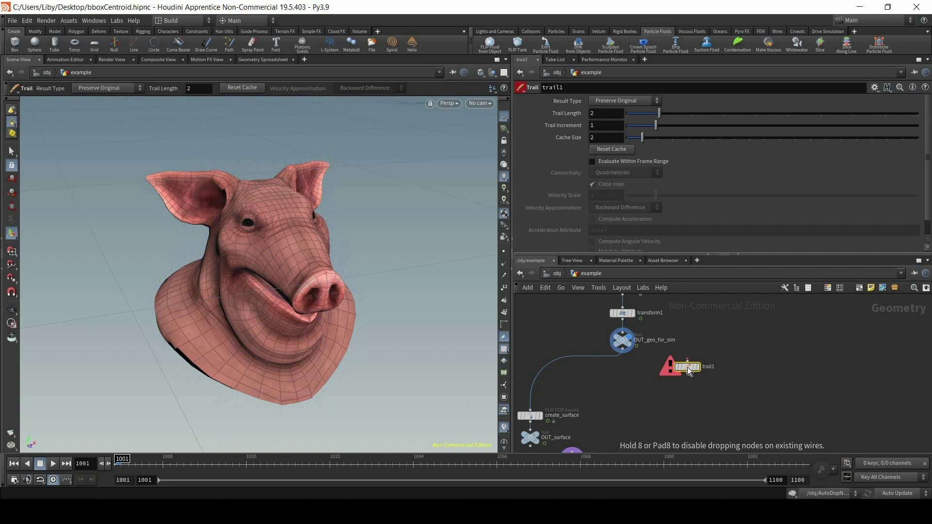
{"action": "left_click", "coordinate": [687, 367]}
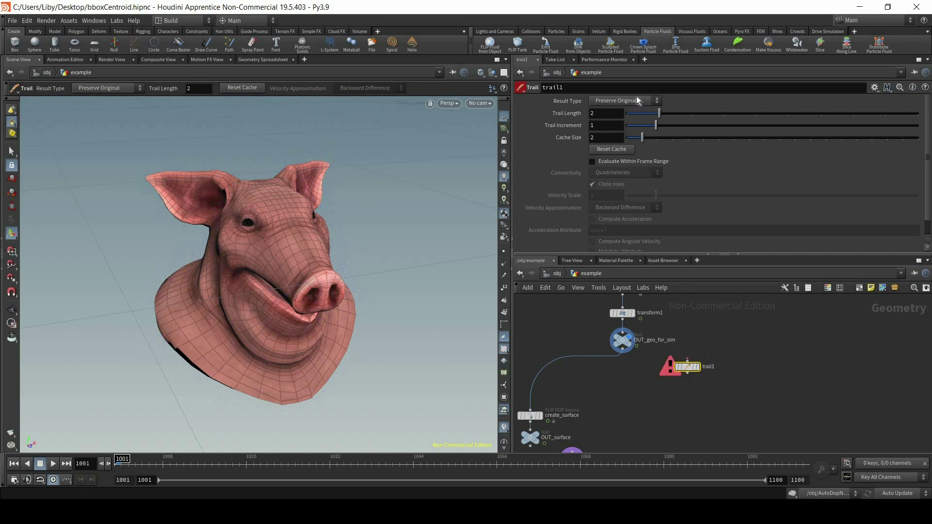
{"action": "left_click", "coordinate": [624, 103]}
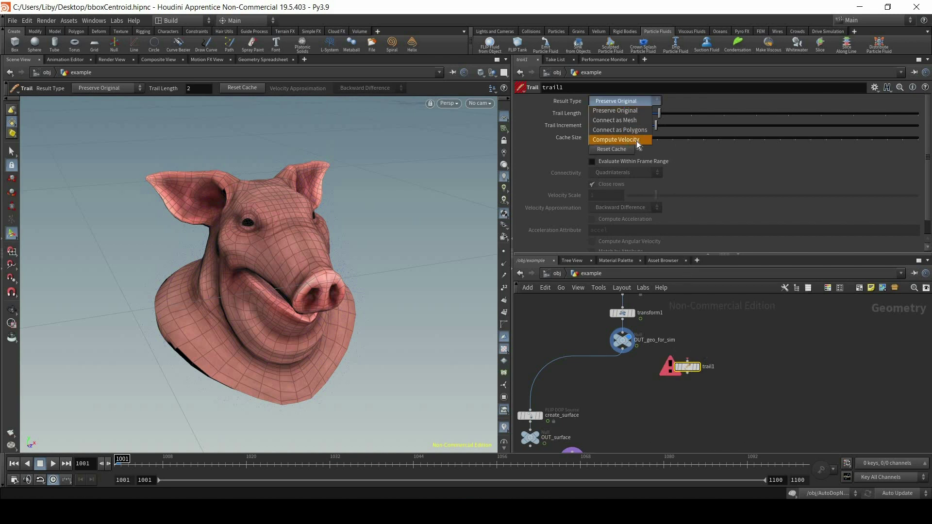
{"action": "left_click", "coordinate": [690, 358]}
{"action": "left_click_drag", "start_coordinate": [622, 349], "coordinate": [687, 361]}
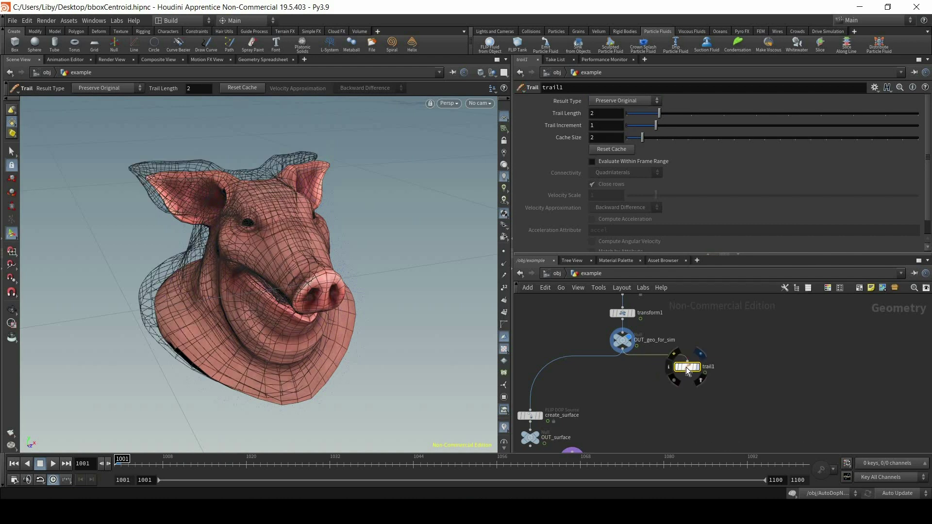
- Display the Trail node's result and scrub the timeline to frame 1013 to check the moving pig head
{"action": "left_click", "coordinate": [697, 367]}
{"action": "key", "text": "space"}
{"action": "left_click_drag", "start_coordinate": [285, 279], "coordinate": [329, 239]}
{"action": "key", "text": "Return"}
{"action": "key", "text": "Escape"}
{"action": "middle_click_drag", "start_coordinate": [421, 242], "coordinate": [345, 264]}
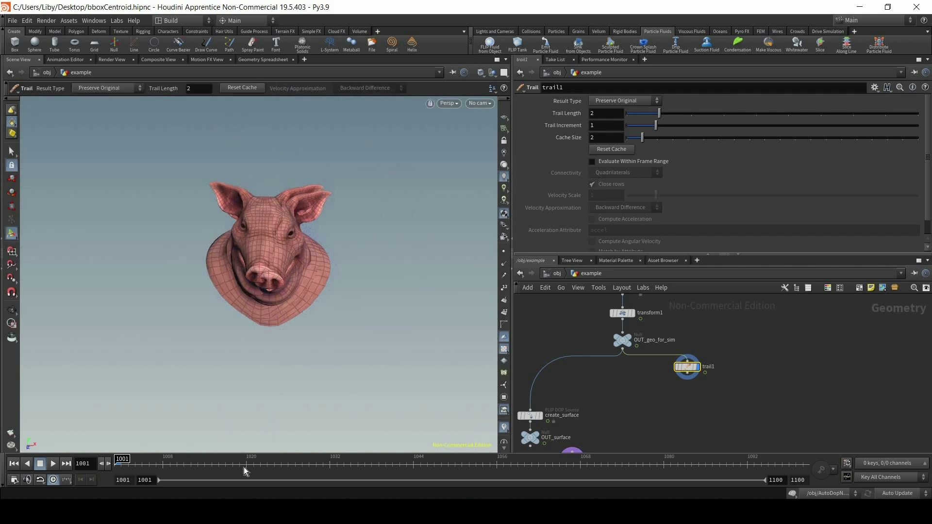
{"action": "left_click", "coordinate": [210, 465]}
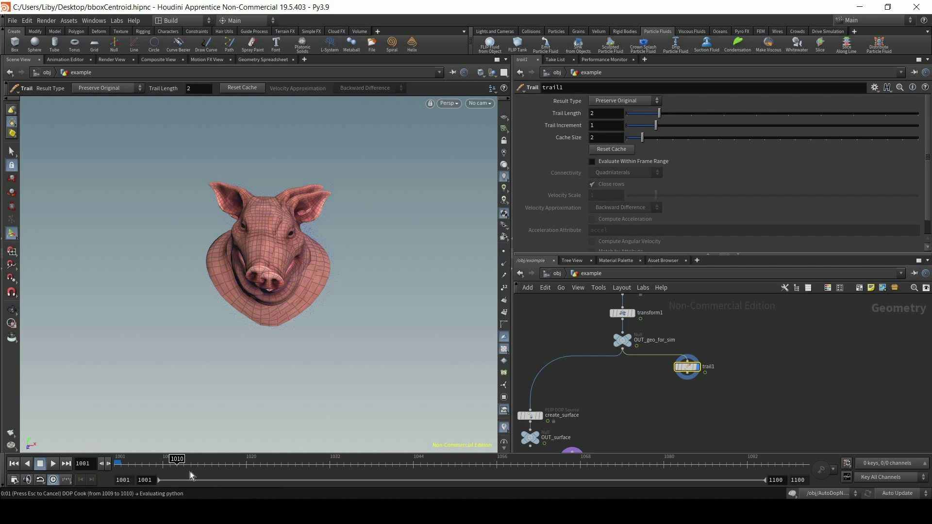
{"action": "left_click", "coordinate": [196, 465]}
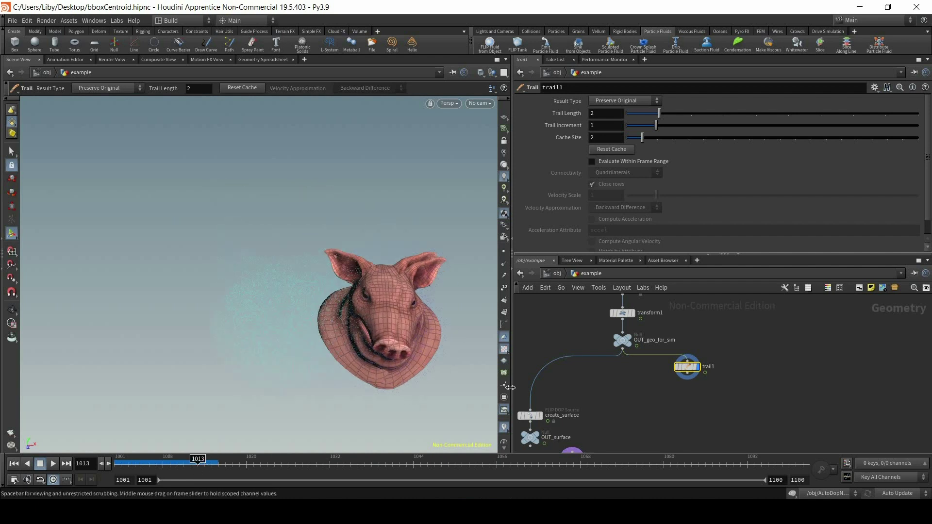
- Move the render flag from the RENDER null to the trail1 node
{"action": "middle_click_drag", "start_coordinate": [579, 390], "coordinate": [572, 335]}
{"action": "left_click", "coordinate": [578, 392]}
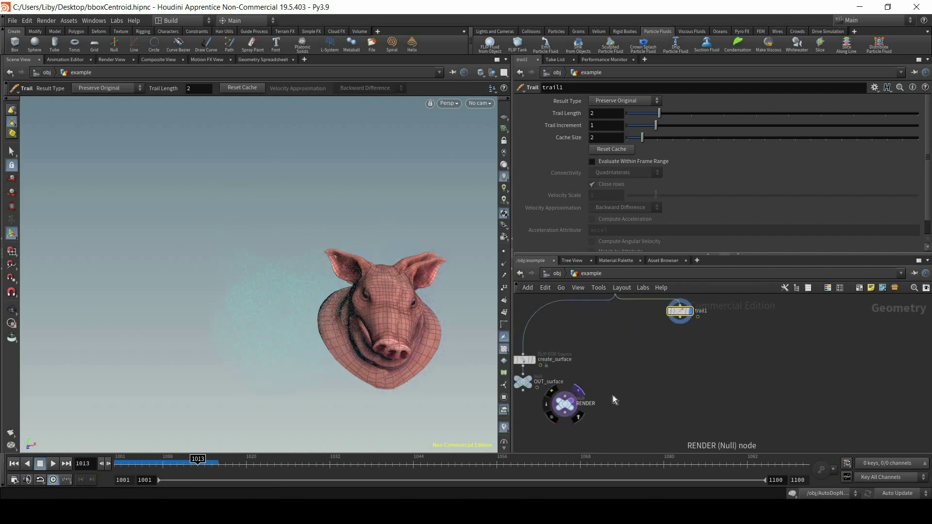
{"action": "left_click", "coordinate": [678, 313]}
{"action": "middle_click_drag", "start_coordinate": [672, 414], "coordinate": [661, 464]}
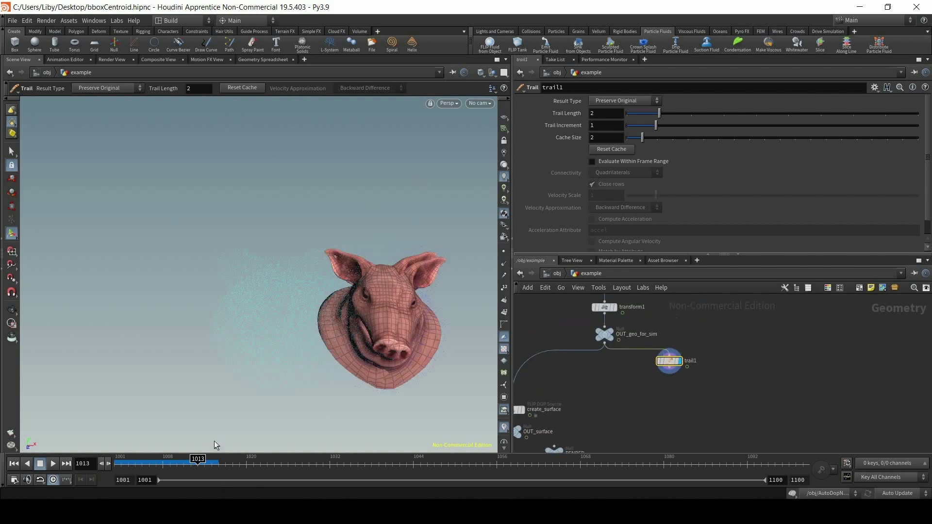
- Hide the other objects in the viewport and save the scene at frame 1001
{"action": "left_click", "coordinate": [493, 71]}
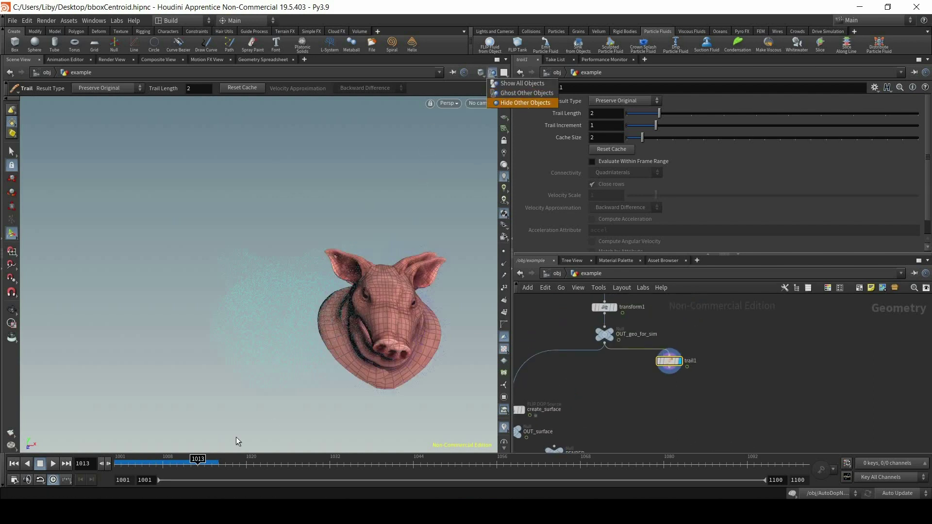
{"action": "left_click_drag", "start_coordinate": [189, 464], "coordinate": [119, 465]}
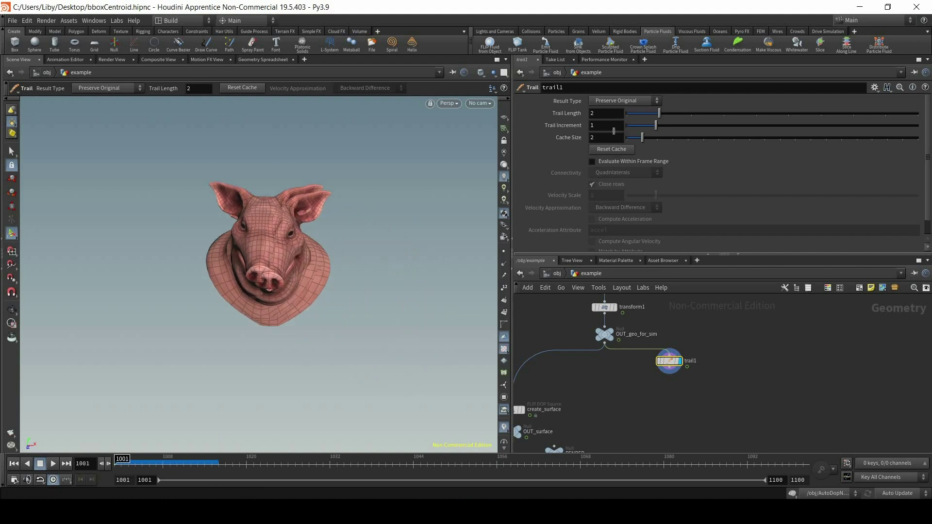
{"action": "key", "text": "ctrl+s"}
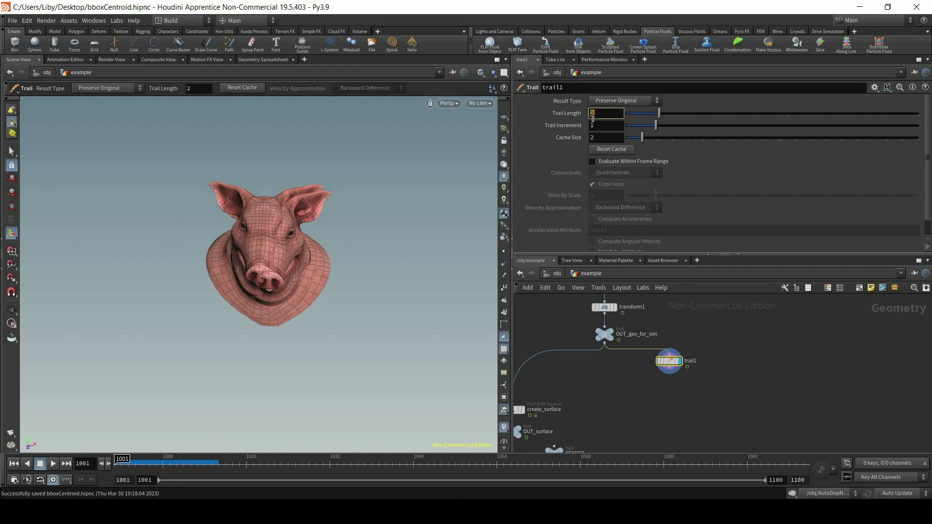
- Set the trail length to 4, and raise it to 10
{"action": "type", "text": "4"}
{"action": "key", "text": "Return"}
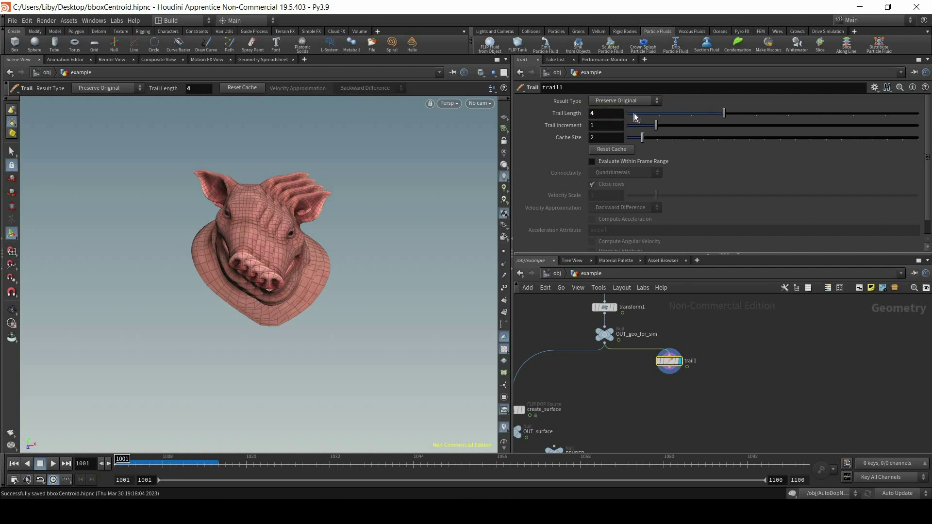
{"action": "left_click_drag", "start_coordinate": [724, 113], "coordinate": [925, 116]}
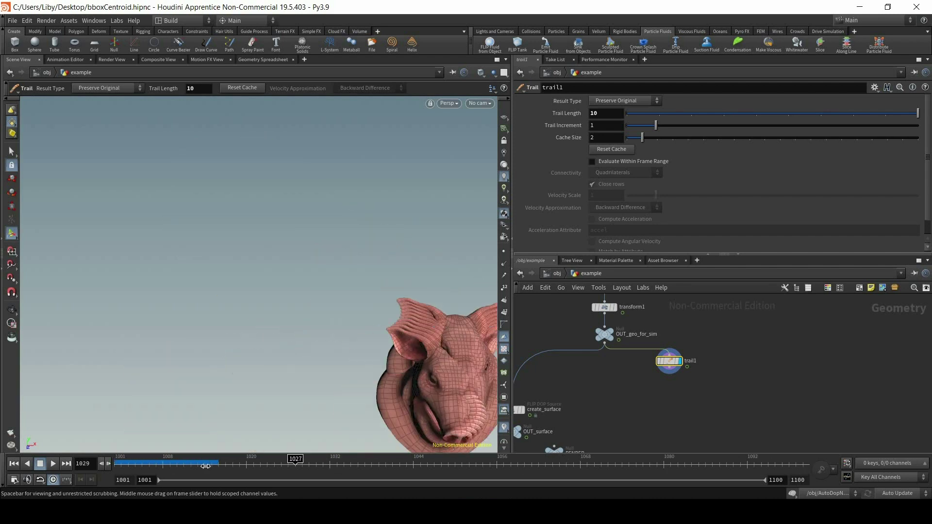
- Scrub the timeline to frame 1100 to examine the pig head's trail across the frame range
{"action": "key", "text": "Escape"}
{"action": "key", "text": "Return"}
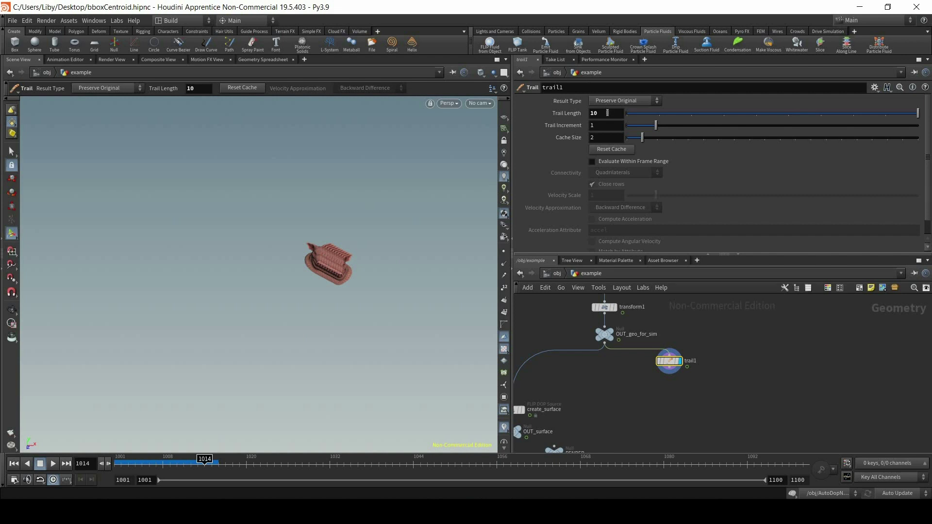
{"action": "left_click", "coordinate": [544, 118]}
{"action": "left_click_drag", "start_coordinate": [727, 461], "coordinate": [838, 471]}
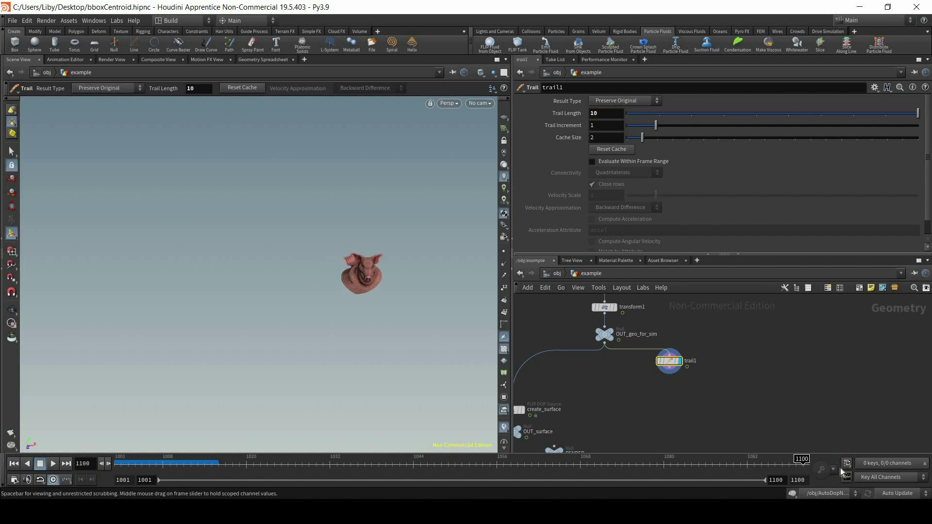
- Set trail1's trail length to the expression $FEND-$FSTART
{"action": "left_click", "coordinate": [570, 114]}
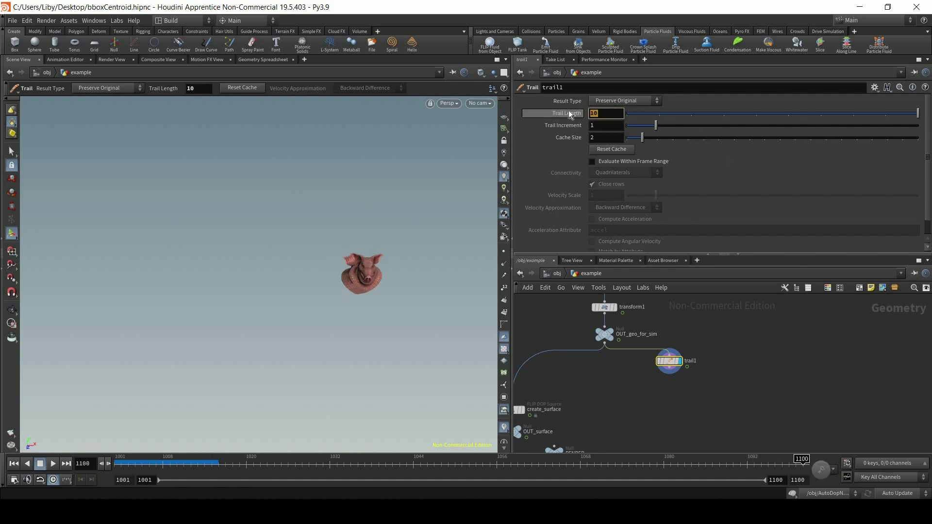
{"action": "type", "text": "$FEND"}
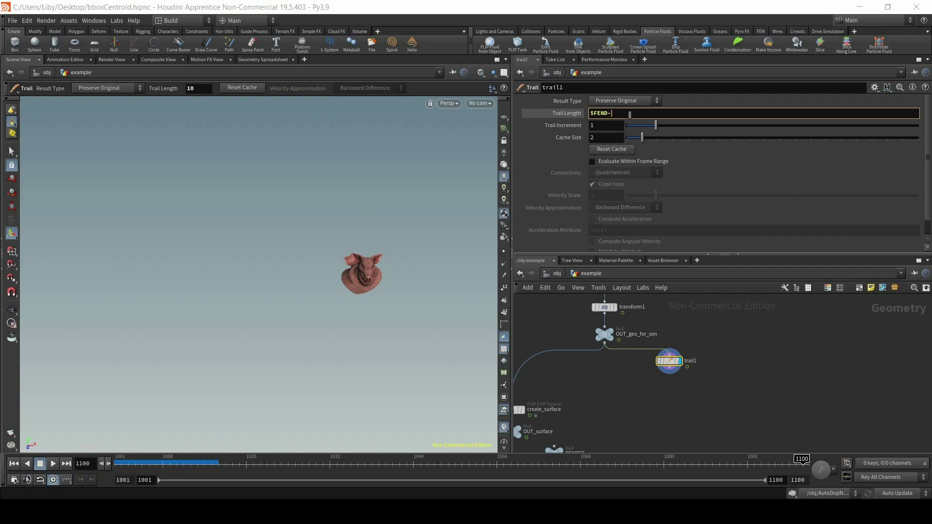
{"action": "type", "text": "-$FSTART"}
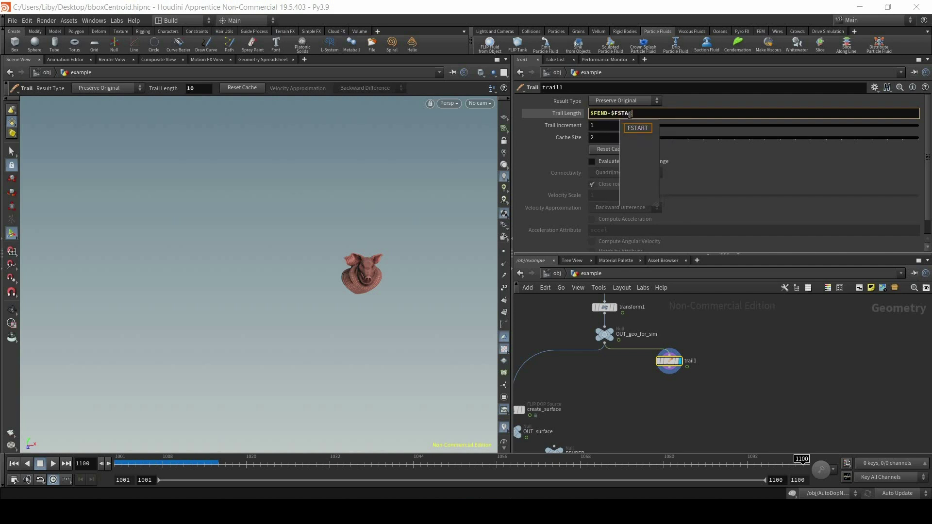
{"action": "key", "text": "Return"}
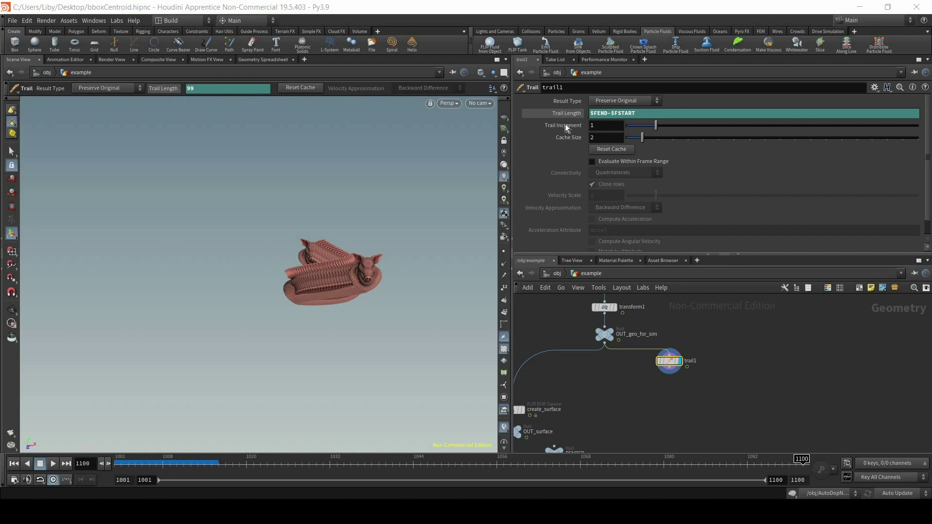
{"action": "left_click", "coordinate": [563, 116]}
{"action": "key", "text": "Escape"}
- Extend the trail length expression to $FEND-$FSTART+1 to include the full frame range
{"action": "mouse_move", "coordinate": [422, 265]}
{"action": "left_mouse_down"}
{"action": "mouse_move", "coordinate": [401, 226]}
{"action": "mouse_move", "coordinate": [413, 269]}
{"action": "left_mouse_up"}
{"action": "left_click_drag", "start_coordinate": [616, 114], "coordinate": [626, 243], "text": "alt"}
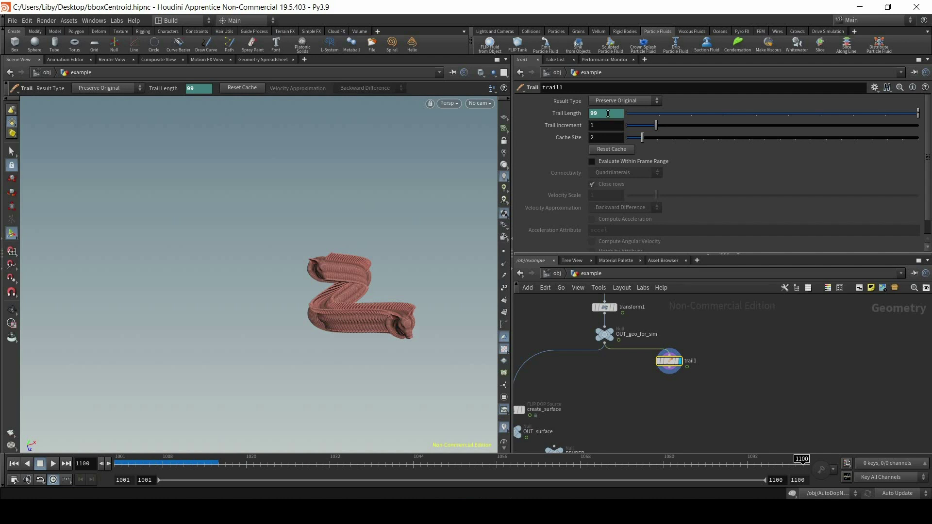
{"action": "key", "text": "Escape"}
{"action": "left_click_drag", "start_coordinate": [343, 344], "coordinate": [383, 257]}
{"action": "left_click", "coordinate": [575, 116]}
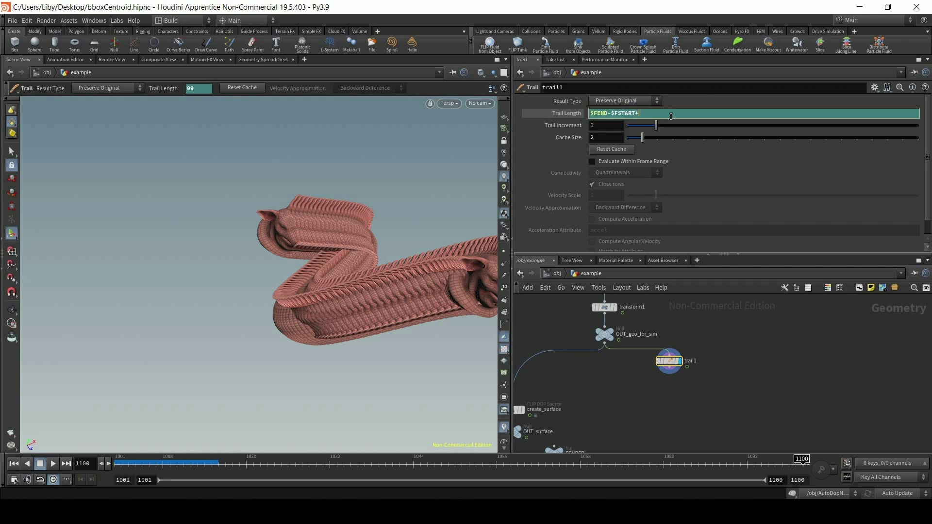
{"action": "key", "text": "Return"}
- Examine the trailed geometry from other angles and scrub the timeline from the early frames to frame 1030
{"action": "right_click_drag", "start_coordinate": [378, 317], "coordinate": [329, 294], "text": "alt"}
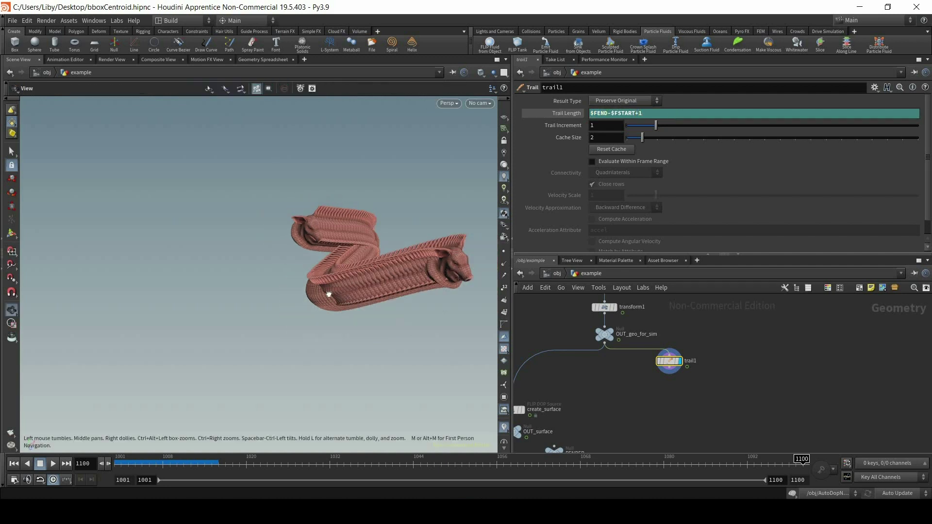
{"action": "middle_click_drag", "start_coordinate": [377, 312], "coordinate": [371, 326], "text": "alt"}
{"action": "left_click_drag", "start_coordinate": [371, 325], "coordinate": [335, 340]}
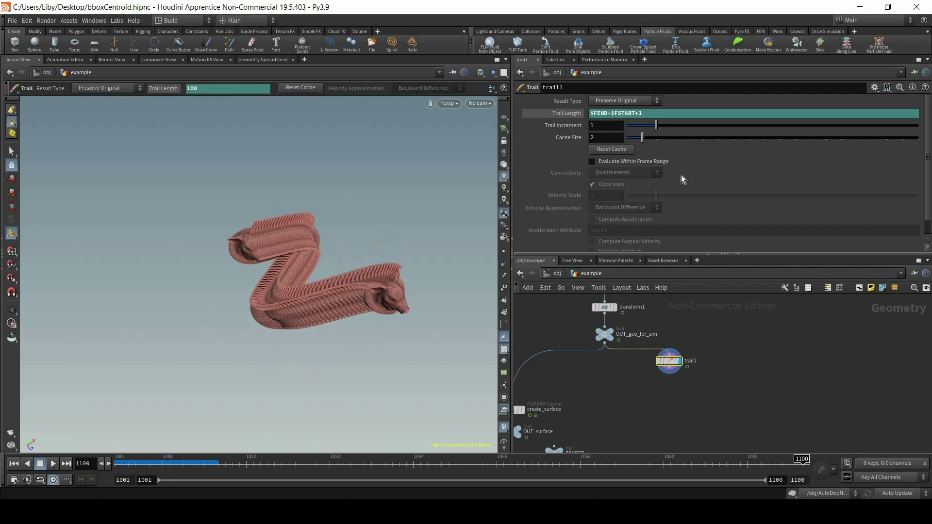
{"action": "scroll", "coordinate": [684, 183], "scroll_direction": "down", "scroll_amount": 1}
{"action": "scroll", "coordinate": [682, 195], "scroll_direction": "up", "scroll_amount": 1}
{"action": "left_click", "coordinate": [399, 469]}
{"action": "mouse_move", "coordinate": [156, 469]}
{"action": "left_mouse_down"}
{"action": "mouse_move", "coordinate": [118, 467]}
{"action": "mouse_move", "coordinate": [170, 464]}
{"action": "left_mouse_up"}
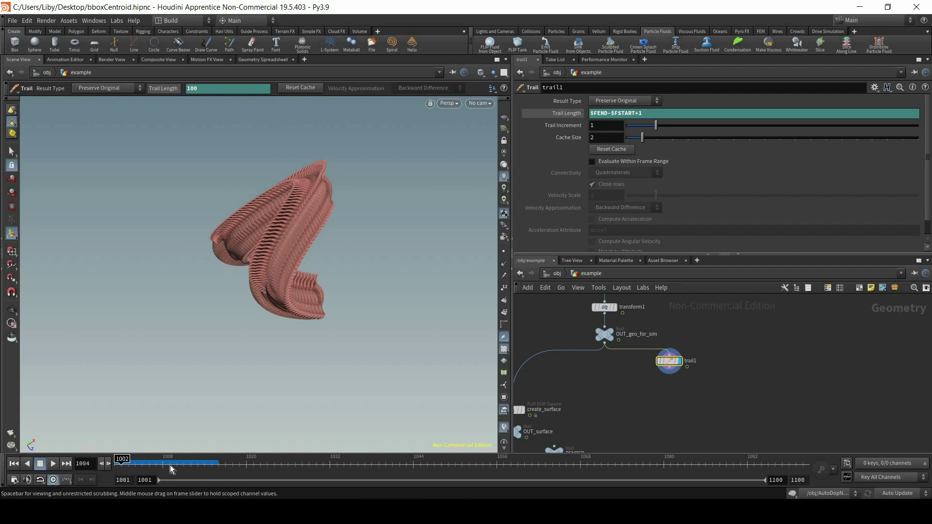
{"action": "left_click_drag", "start_coordinate": [228, 470], "coordinate": [231, 467]}
{"action": "left_click_drag", "start_coordinate": [270, 467], "coordinate": [316, 467]}
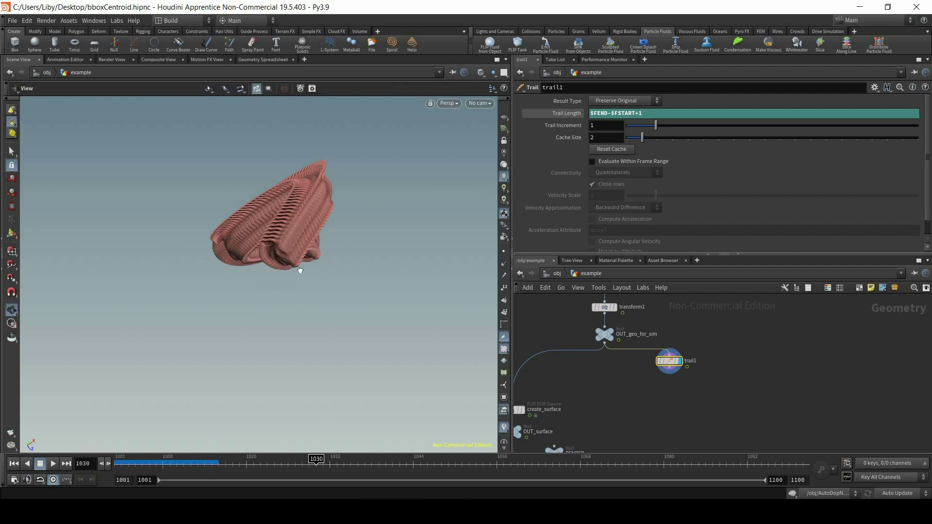
- Enable Evaluate Within Frame Range on the trail1 node
{"action": "left_click", "coordinate": [537, 115]}
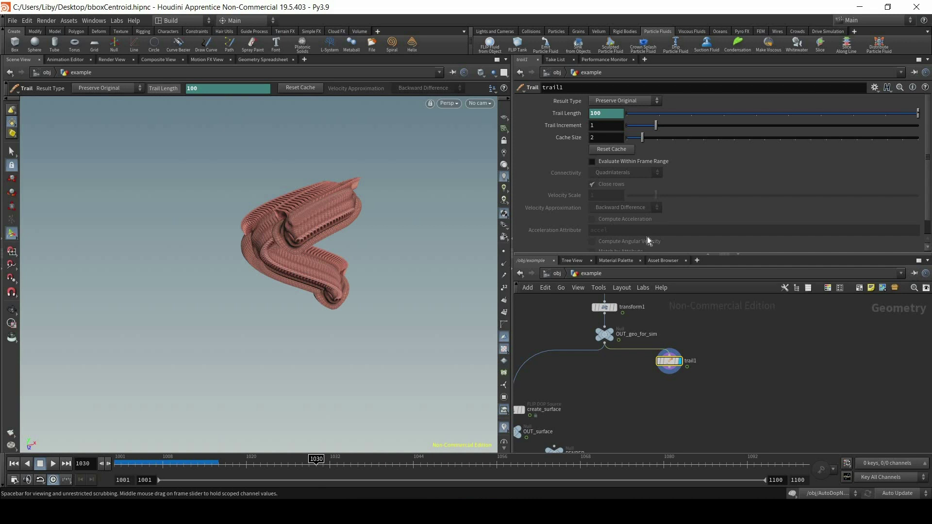
{"action": "left_click", "coordinate": [614, 162]}
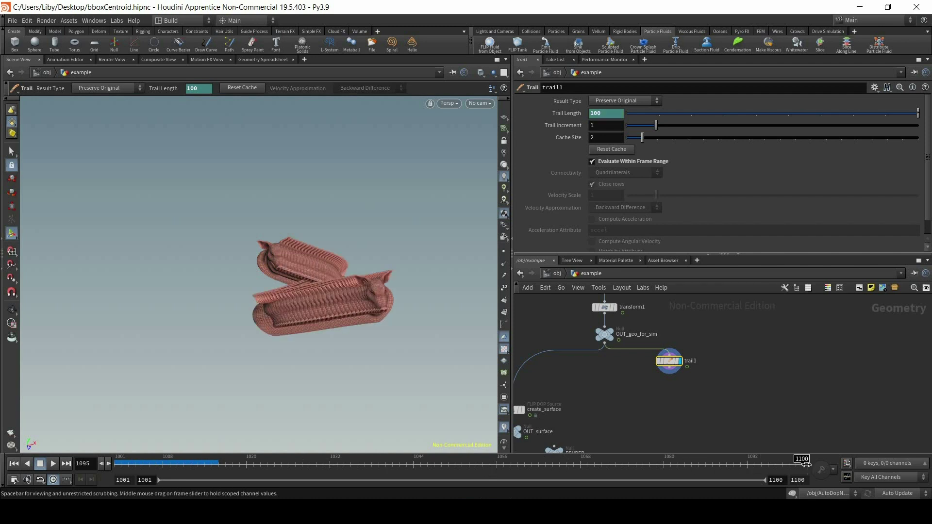
- Add a Time Shift node below trail1 and display its result
{"action": "left_click", "coordinate": [695, 397]}
{"action": "key", "text": "Tab"}
{"action": "type", "text": "time"}
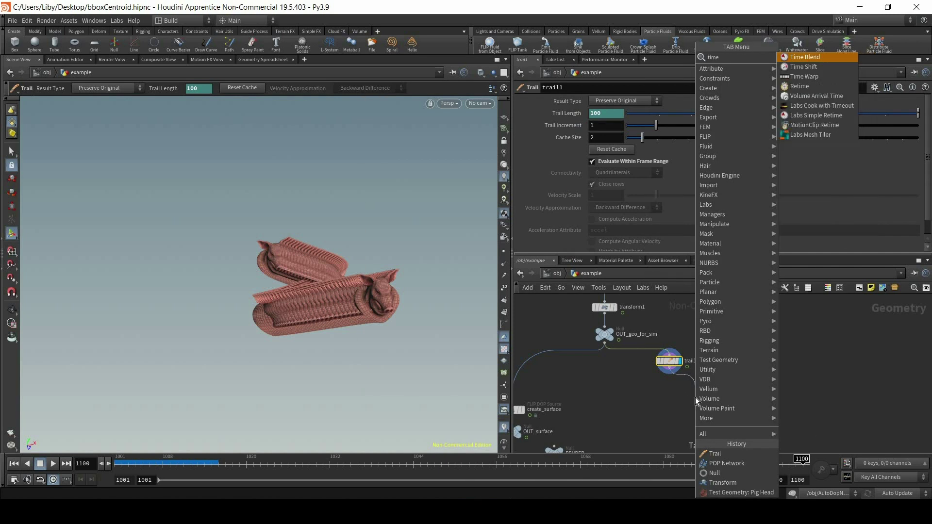
{"action": "key", "text": "Down"}
{"action": "key", "text": "Return"}
{"action": "left_click", "coordinate": [670, 386]}
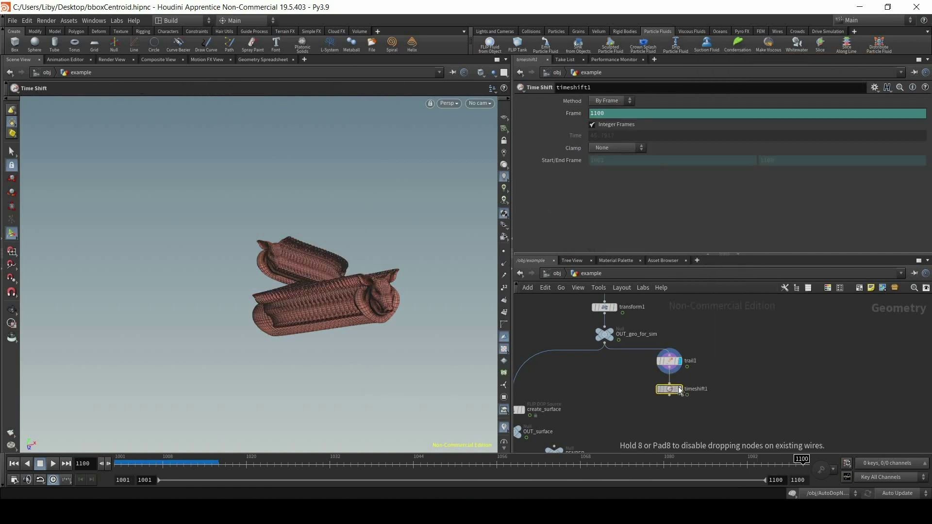
{"action": "left_click", "coordinate": [682, 373]}
{"action": "left_click_drag", "start_coordinate": [362, 339], "coordinate": [306, 334], "text": "alt"}
{"action": "key", "text": "Return"}
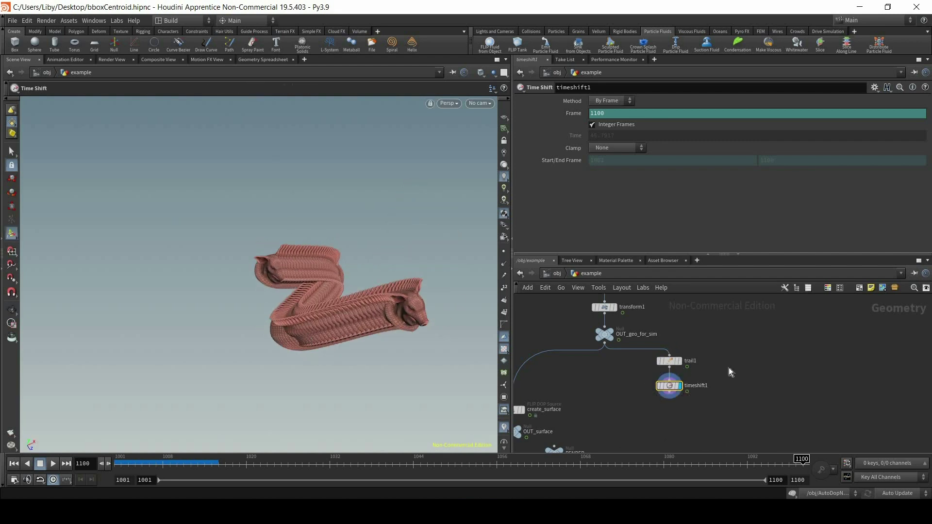
- Delete the channels on the Time Shift's Frame parameter to hold it at 1100, test by scrubbing, and save the scene
{"action": "key", "text": "Escape"}
{"action": "left_click_drag", "start_coordinate": [452, 333], "coordinate": [423, 247]}
{"action": "key", "text": "Return"}
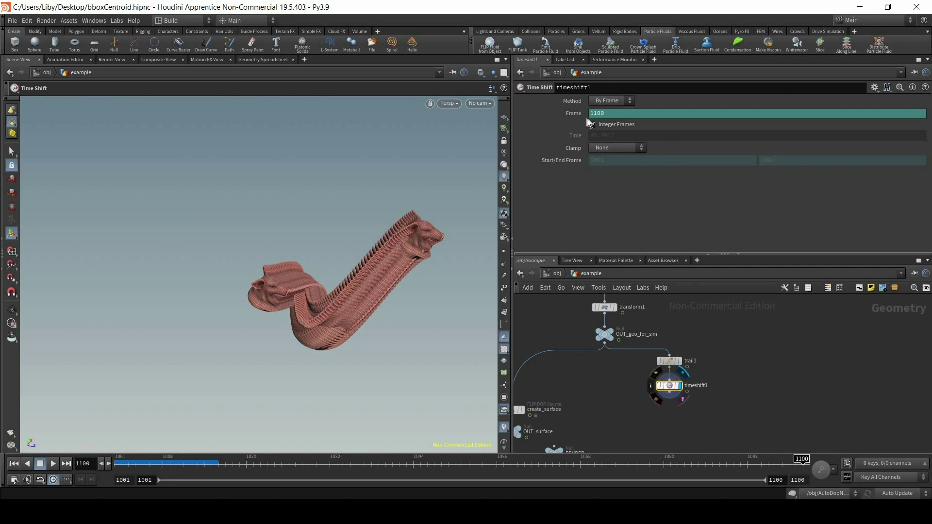
{"action": "right_click", "coordinate": [558, 115]}
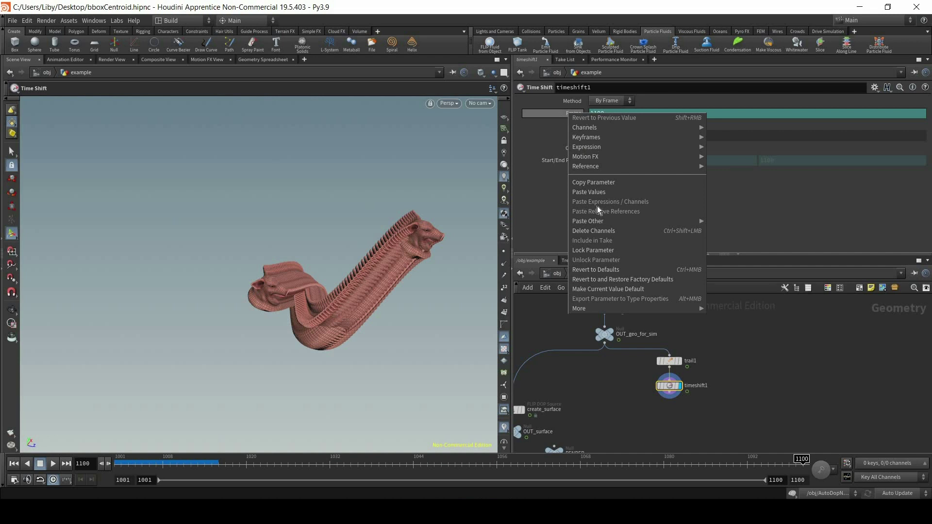
{"action": "left_click", "coordinate": [594, 231]}
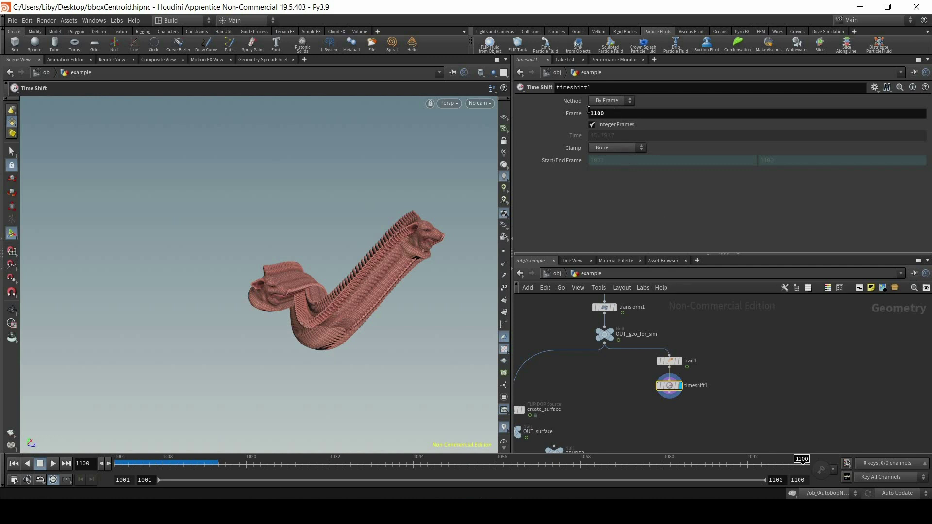
{"action": "left_click", "coordinate": [749, 394]}
{"action": "mouse_move", "coordinate": [608, 464]}
{"action": "left_mouse_down"}
{"action": "mouse_move", "coordinate": [287, 463]}
{"action": "mouse_move", "coordinate": [883, 470]}
{"action": "mouse_move", "coordinate": [156, 464]}
{"action": "mouse_move", "coordinate": [825, 463]}
{"action": "left_mouse_up"}
{"action": "middle_click_drag", "start_coordinate": [698, 369], "coordinate": [698, 358]}
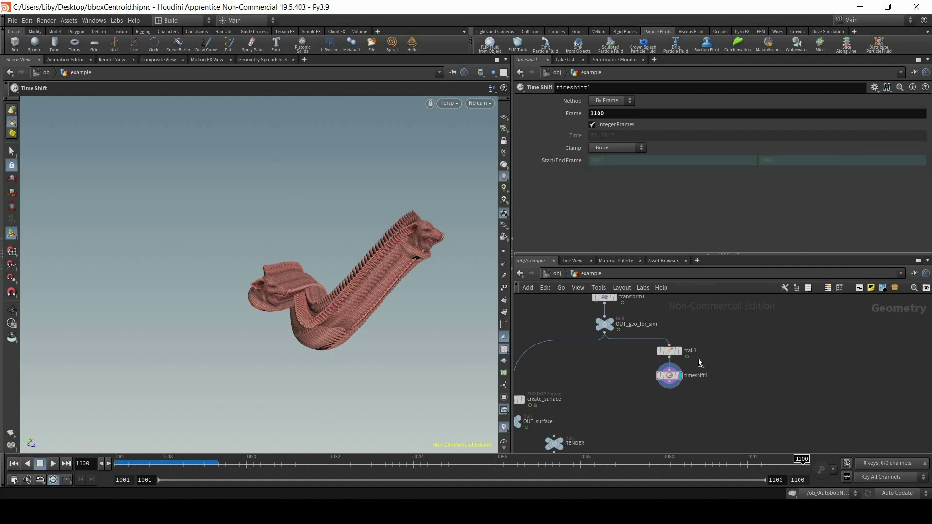
{"action": "key", "text": "ctrl+s"}
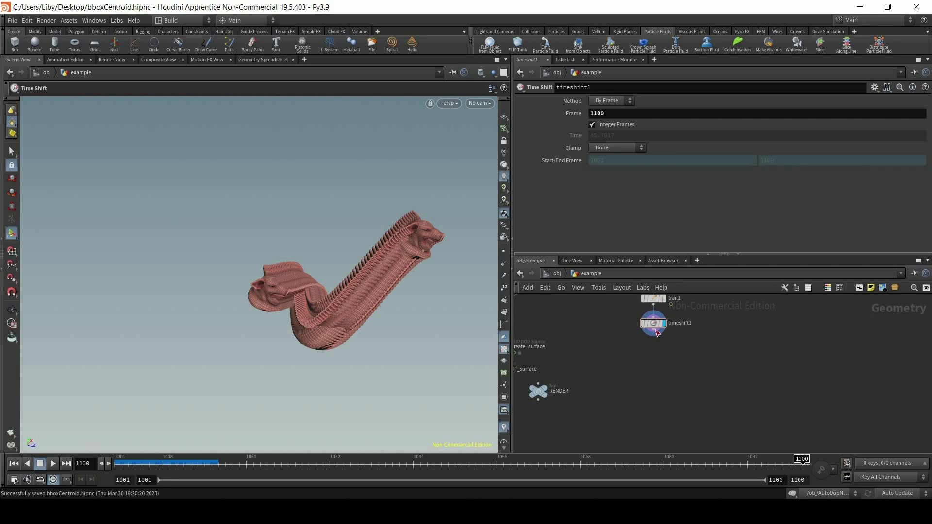
- Add a Bound node below timeshift1 and display its bounding box
{"action": "key", "text": "Tab"}
{"action": "type", "text": "bou"}
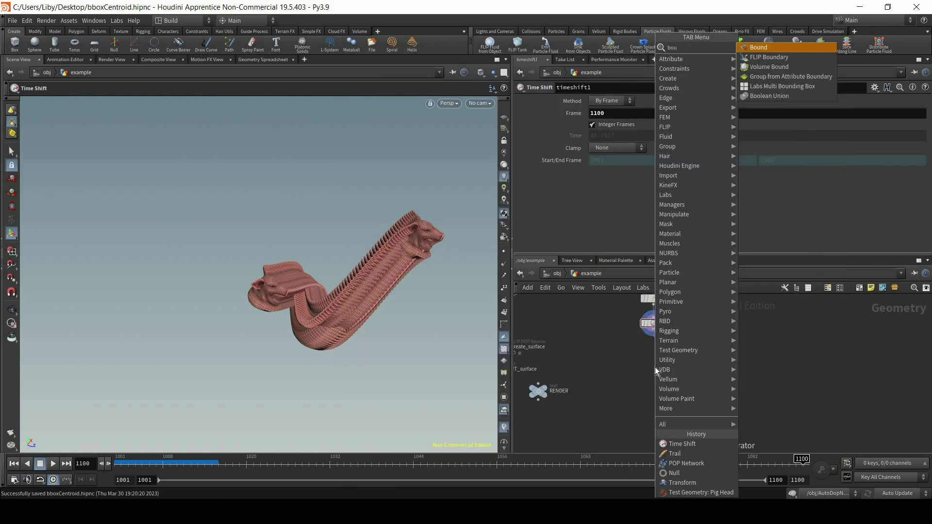
{"action": "key", "text": "Return"}
{"action": "left_click", "coordinate": [652, 345]}
{"action": "left_click", "coordinate": [664, 354]}
{"action": "left_click", "coordinate": [663, 351]}
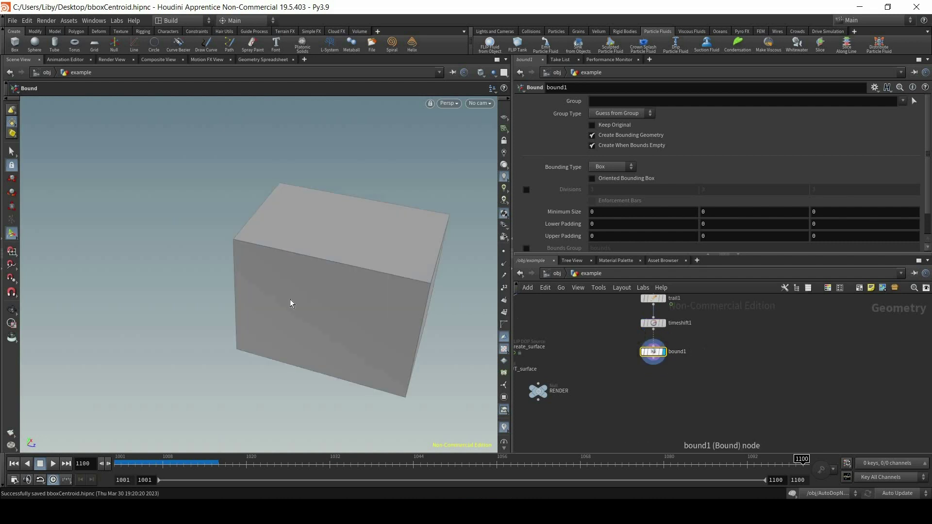
- Compare the bounding box with the trailed geometry by displaying timeshift1 and returning to bound1
{"action": "left_click_drag", "start_coordinate": [350, 255], "coordinate": [459, 415], "text": "alt"}
{"action": "left_click", "coordinate": [653, 323]}
{"action": "left_click", "coordinate": [663, 322]}
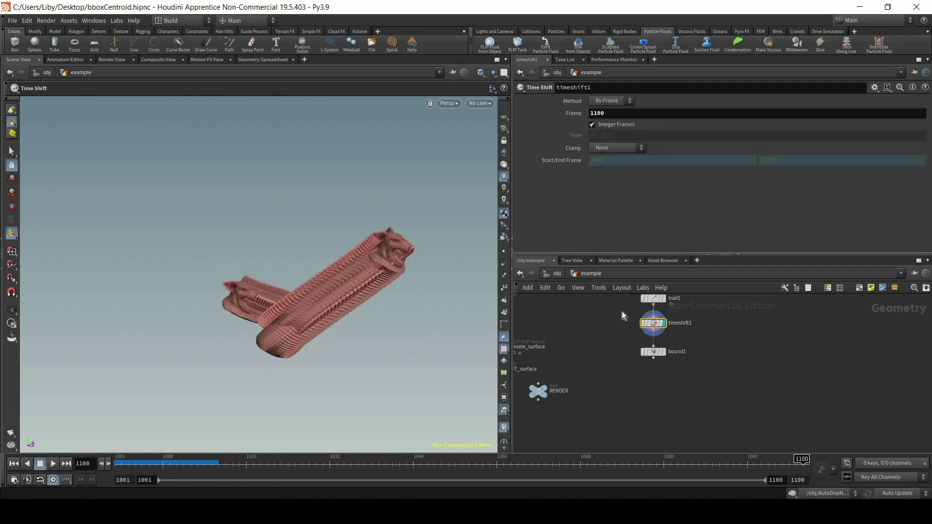
{"action": "left_click", "coordinate": [663, 351]}
{"action": "left_click", "coordinate": [653, 351]}
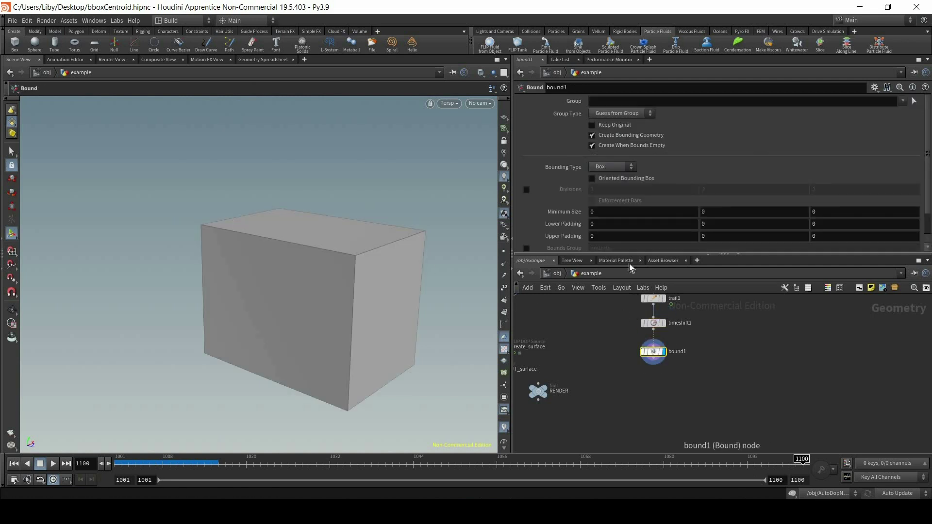
- Set bound1's lower padding to 0.3 and upper padding to 0.5, and template it over the displayed timeshift1 geometry
{"action": "middle_click_drag", "start_coordinate": [563, 222], "coordinate": [665, 310]}
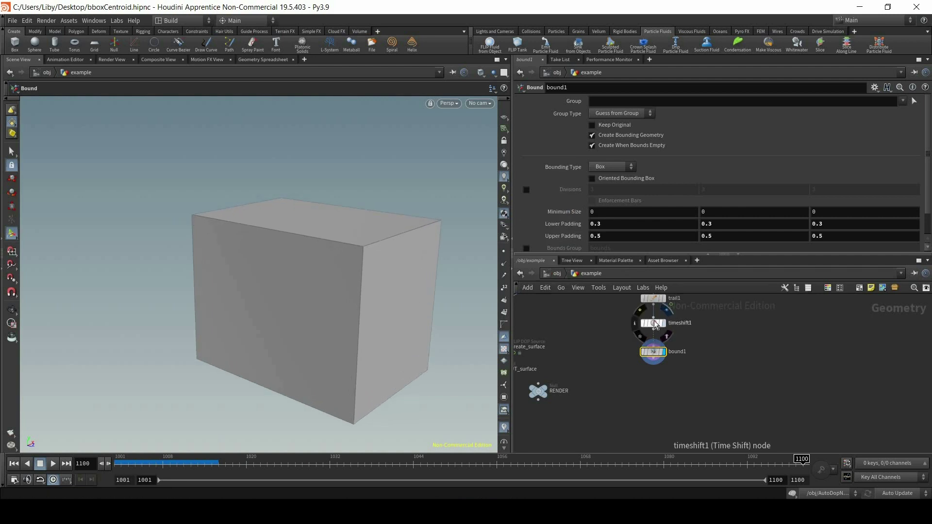
{"action": "left_click", "coordinate": [667, 364]}
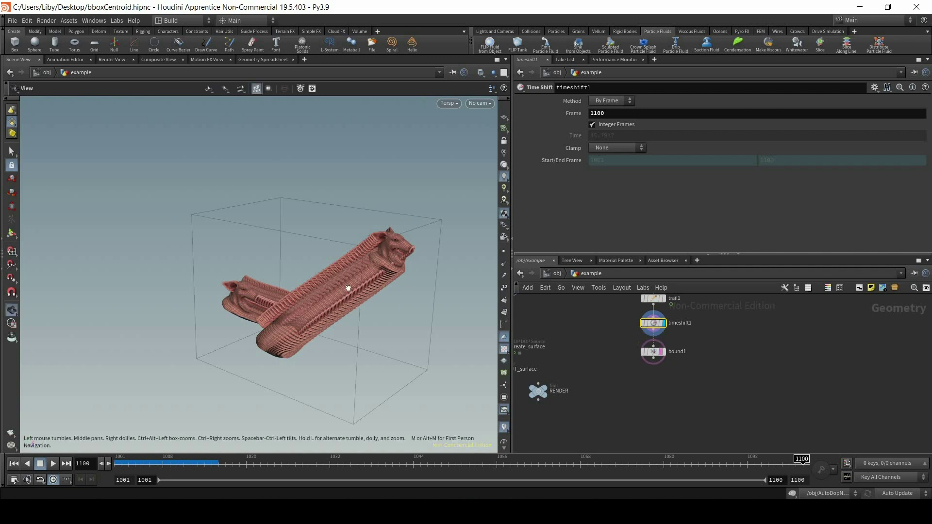
{"action": "left_click_drag", "start_coordinate": [347, 287], "coordinate": [625, 319], "text": "alt"}
- Increase bound1's padding to 0.9 for lower and 1 for upper on all axes
{"action": "left_click", "coordinate": [654, 352]}
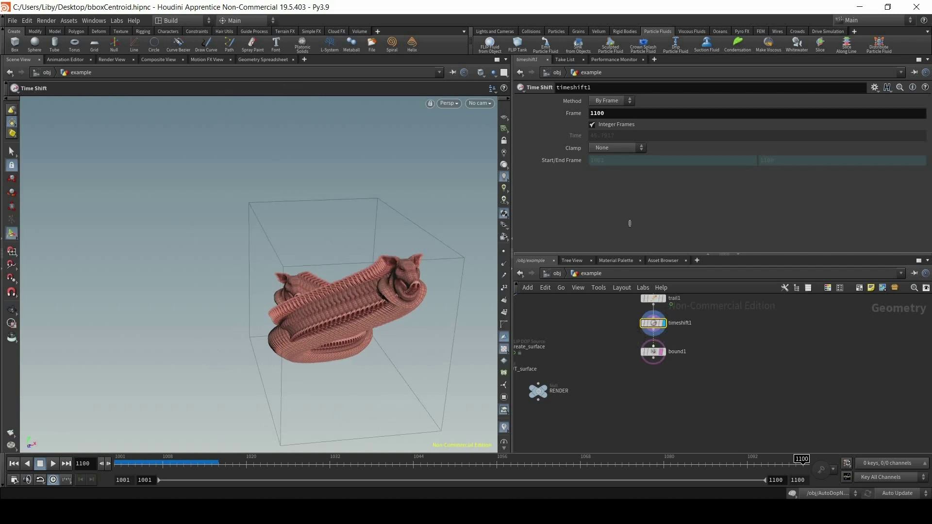
{"action": "mouse_move", "coordinate": [562, 224]}
{"action": "middle_mouse_down"}
{"action": "mouse_move", "coordinate": [590, 225]}
{"action": "mouse_move", "coordinate": [562, 235]}
{"action": "mouse_move", "coordinate": [573, 236]}
{"action": "middle_mouse_up"}
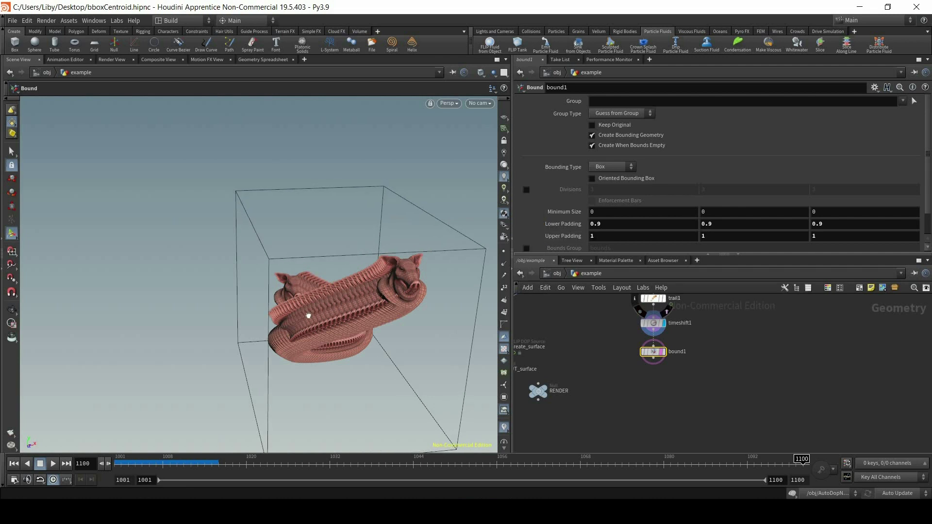
{"action": "right_click_drag", "start_coordinate": [308, 316], "coordinate": [336, 316], "text": "alt"}
{"action": "left_click_drag", "start_coordinate": [336, 316], "coordinate": [311, 334]}
{"action": "key", "text": "Return"}
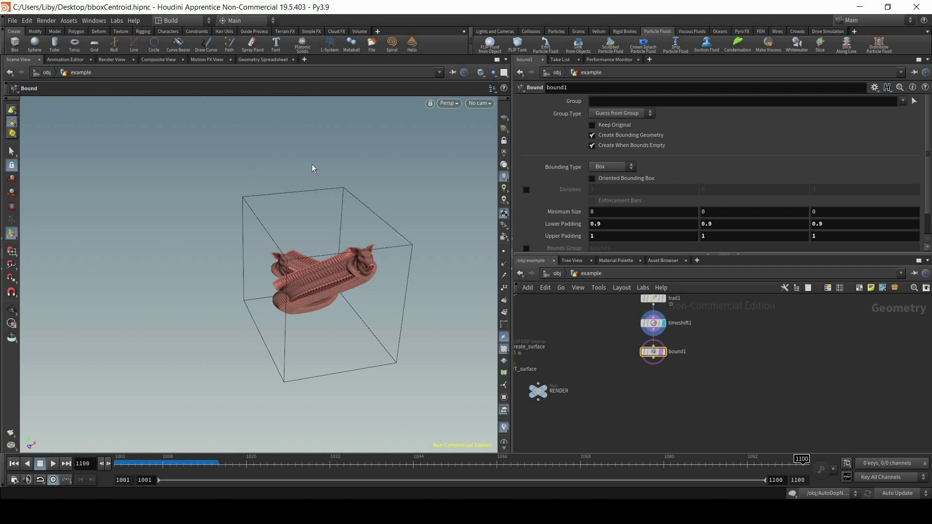
- Return to frame 1001 and open the AutoDopNetwork from the object level
{"action": "middle_click_drag", "start_coordinate": [680, 410], "coordinate": [754, 389]}
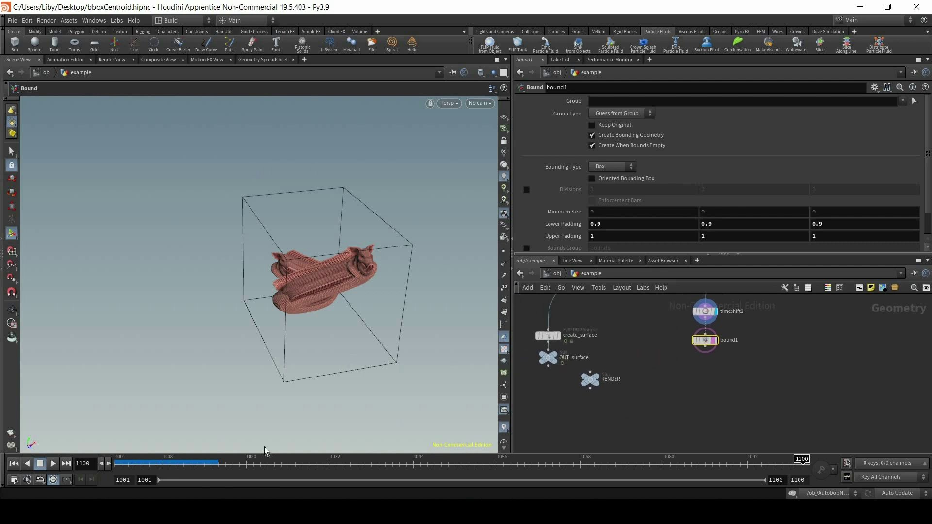
{"action": "left_click", "coordinate": [14, 463]}
{"action": "scroll", "coordinate": [655, 403], "scroll_direction": "down", "scroll_amount": 3}
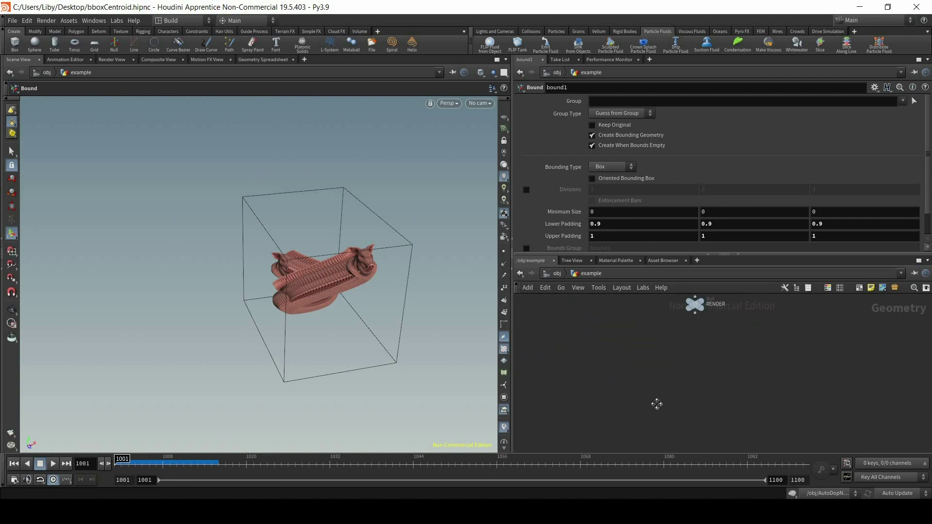
{"action": "key", "text": "u"}
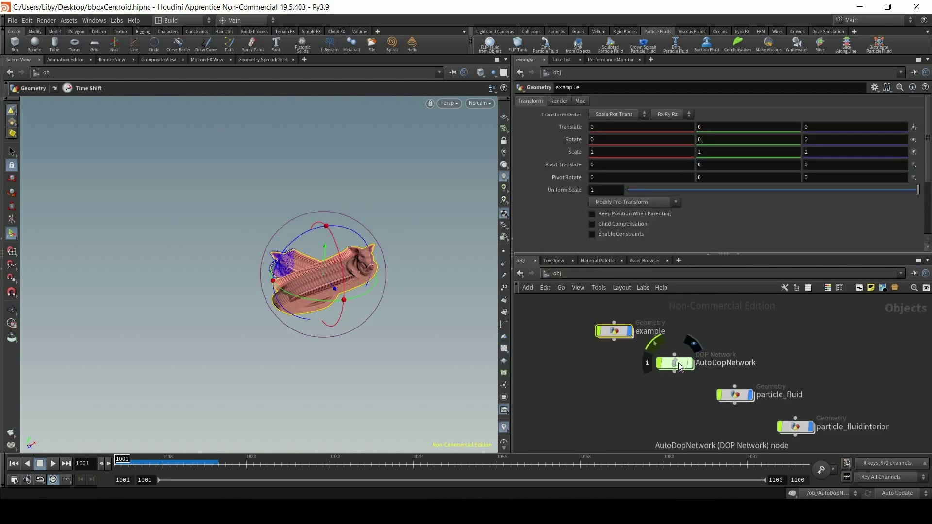
{"action": "double_click", "coordinate": [678, 363]}
{"action": "middle_click_drag", "start_coordinate": [804, 377], "coordinate": [762, 399]}
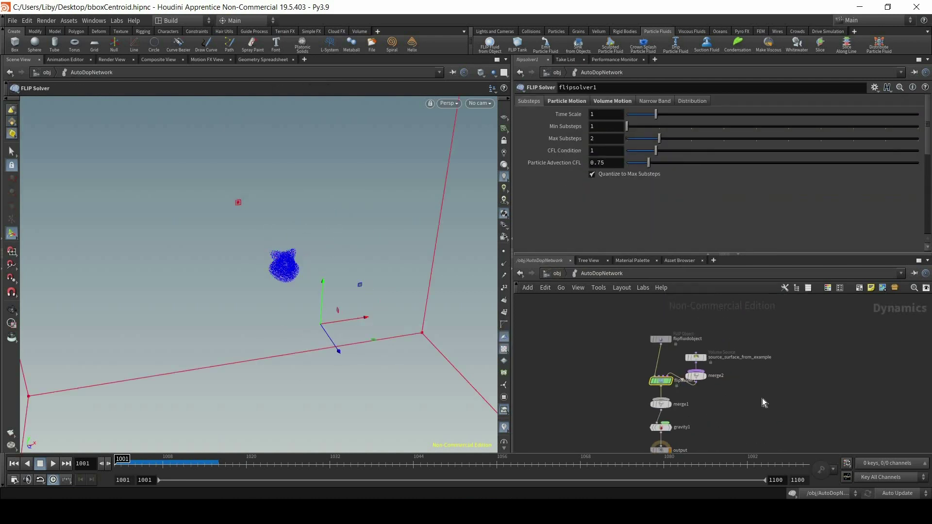
- Examine flipsolver1's volume limits and view the whole simulation limit box around the fluid particles
{"action": "scroll", "coordinate": [762, 399], "scroll_direction": "up", "scroll_amount": 2}
{"action": "left_click_drag", "start_coordinate": [725, 329], "coordinate": [727, 356]}
{"action": "left_click", "coordinate": [657, 378]}
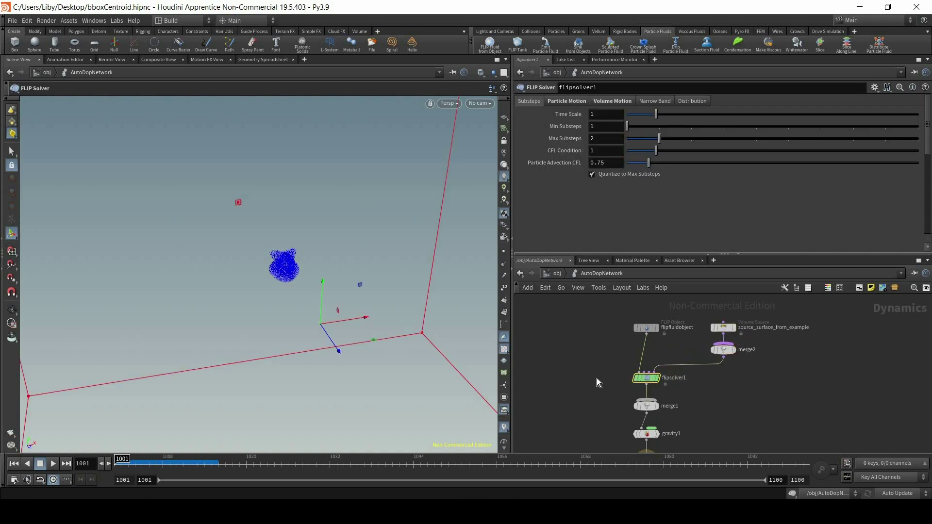
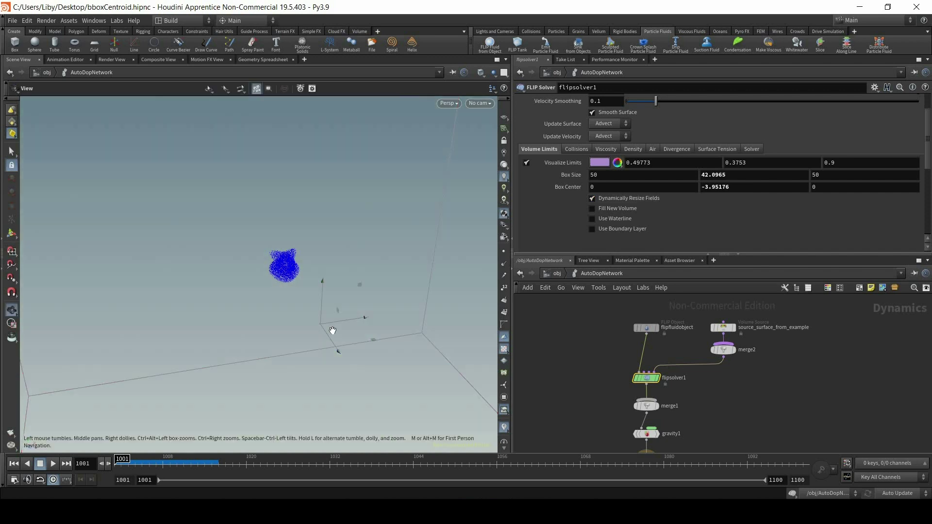
{"action": "mouse_move", "coordinate": [336, 211]}
{"action": "left_mouse_down", "text": "alt"}
{"action": "mouse_move", "coordinate": [335, 228]}
{"action": "mouse_move", "coordinate": [334, 183]}
{"action": "mouse_move", "coordinate": [333, 228]}
{"action": "mouse_move", "coordinate": [338, 192]}
{"action": "mouse_move", "coordinate": [338, 217]}
{"action": "left_mouse_up", "text": "alt"}
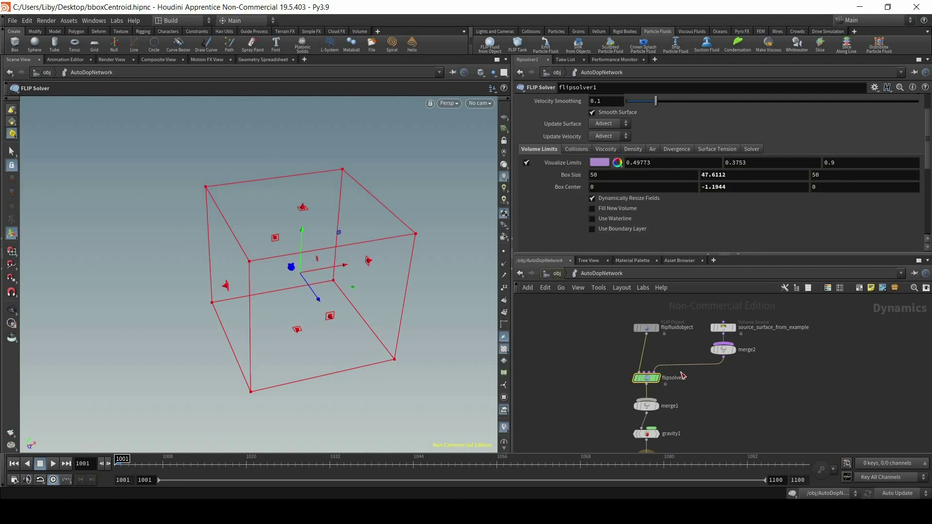
- Return to the example geometry, display bound1 and frame its bounding box in the viewport
{"action": "left_click", "coordinate": [557, 275]}
{"action": "double_click", "coordinate": [617, 330]}
{"action": "left_click", "coordinate": [704, 365]}
{"action": "scroll", "coordinate": [717, 373], "scroll_direction": "up", "scroll_amount": 5}
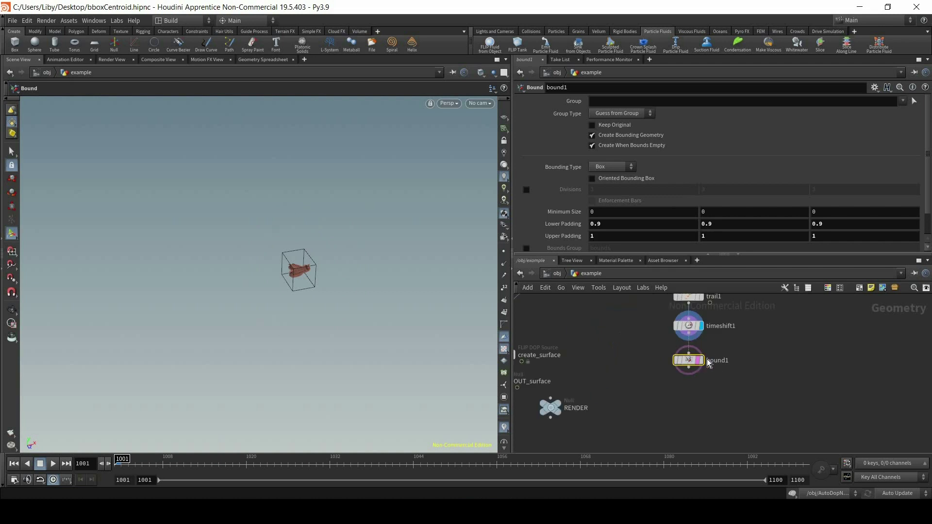
{"action": "left_click", "coordinate": [700, 360]}
{"action": "key", "text": "space+g"}
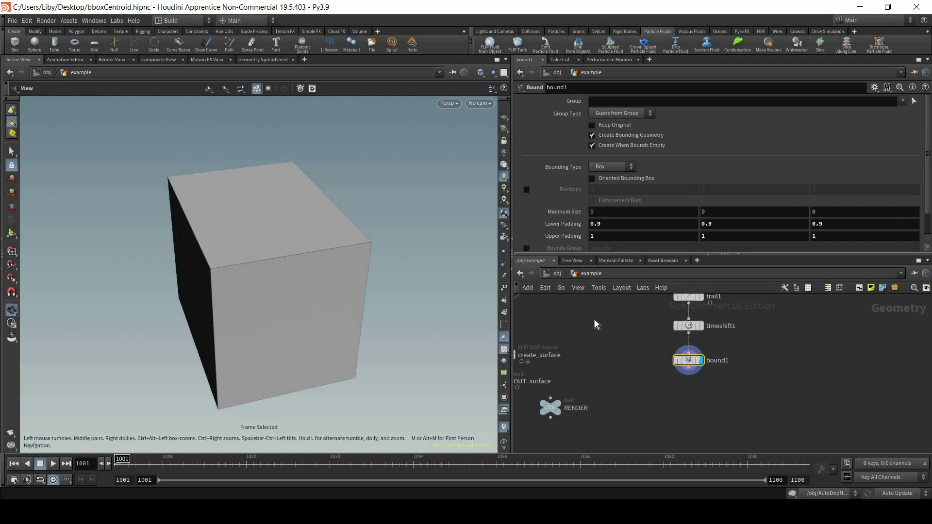
- Add a Test Geometry: Rubber Toy node beside the pig head and display it
{"action": "middle_click_drag", "start_coordinate": [704, 331], "coordinate": [711, 401]}
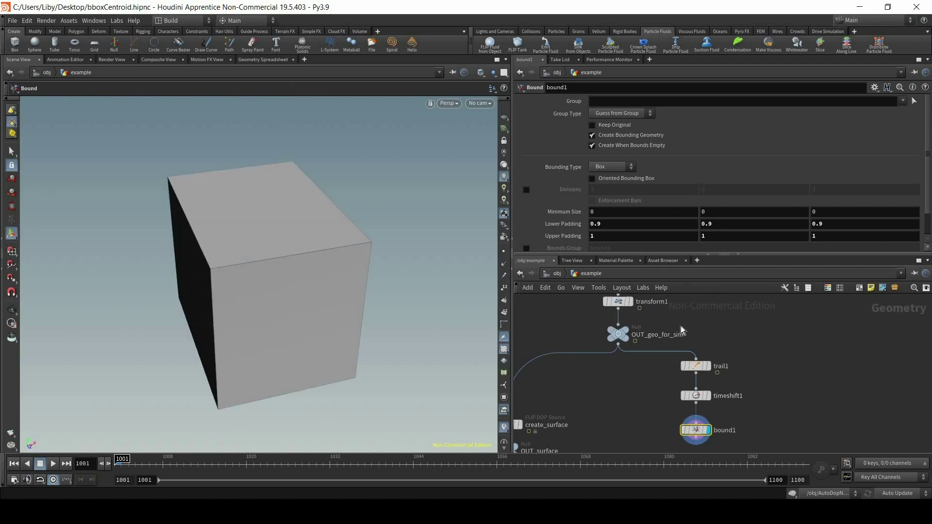
{"action": "middle_click_drag", "start_coordinate": [659, 304], "coordinate": [703, 333]}
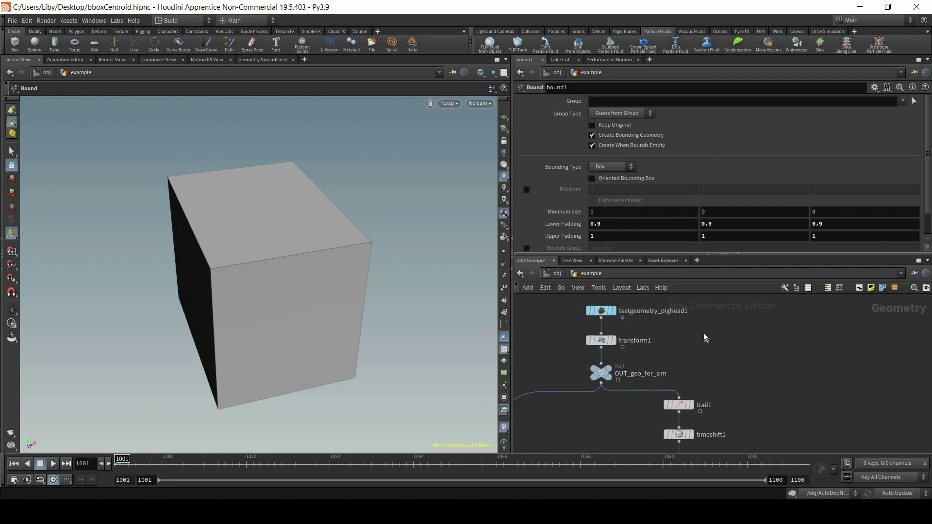
{"action": "key", "text": "Tab"}
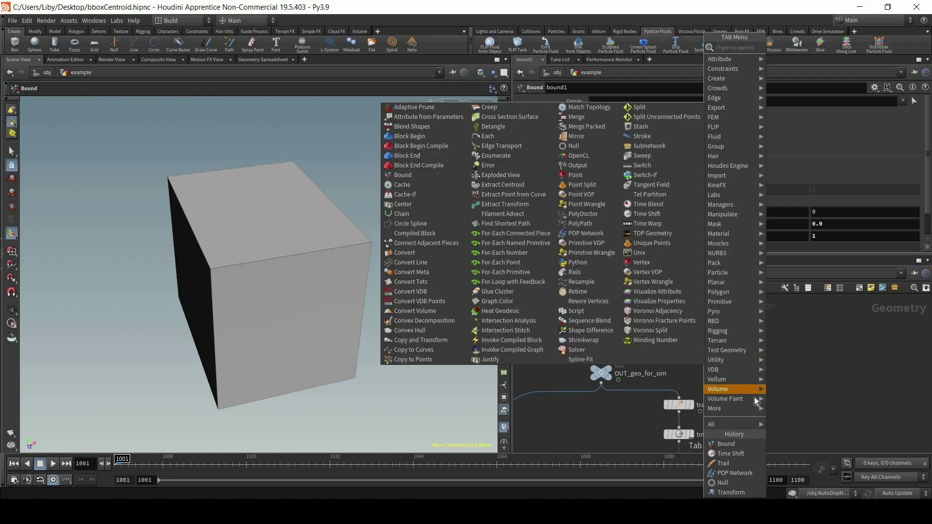
{"action": "mouse_move", "coordinate": [732, 350]}
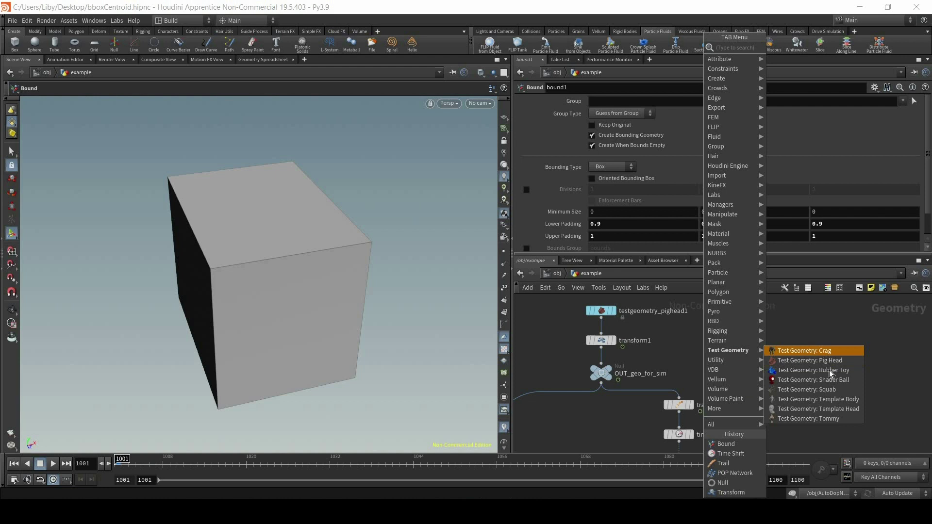
{"action": "left_click", "coordinate": [828, 370]}
{"action": "left_click", "coordinate": [718, 331]}
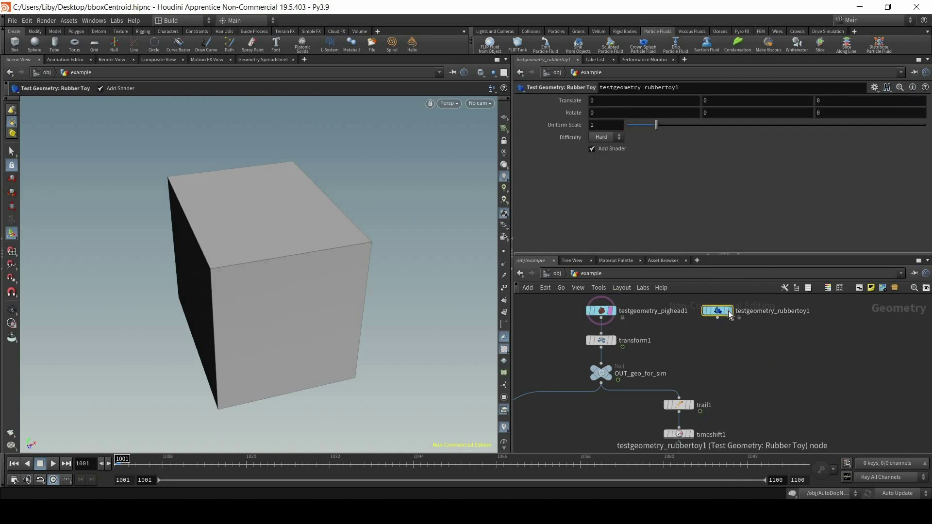
{"action": "left_click", "coordinate": [728, 311]}
{"action": "left_click", "coordinate": [726, 311]}
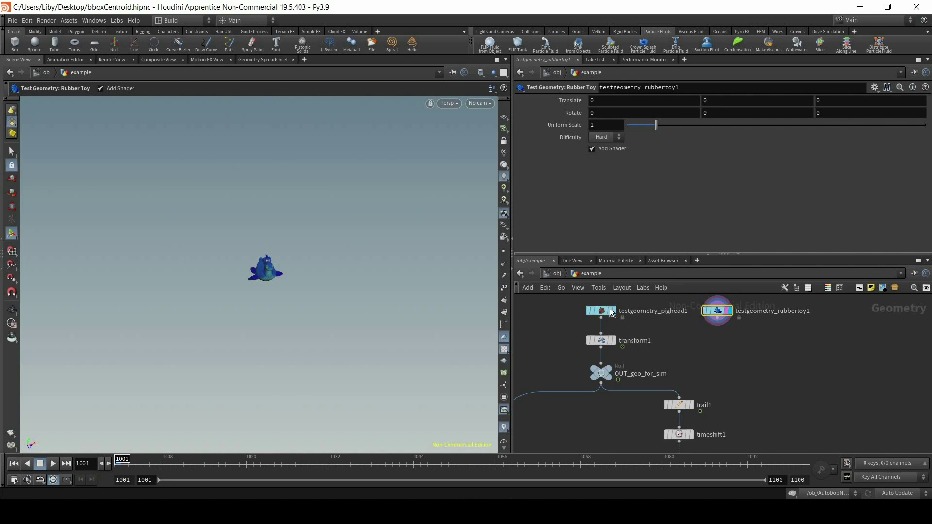
- Template the pig head for comparison and set the rubber toy's uniform scale to 3.42
{"action": "left_click", "coordinate": [610, 311]}
{"action": "right_click_drag", "start_coordinate": [287, 275], "coordinate": [279, 247], "text": "alt"}
{"action": "left_click_drag", "start_coordinate": [279, 247], "coordinate": [340, 286], "text": "alt"}
{"action": "left_click", "coordinate": [728, 126]}
- Connect the rubber toy to transform1 in place of the pig head and scrub through its animated motion with transform1 displayed
{"action": "left_click", "coordinate": [617, 342]}
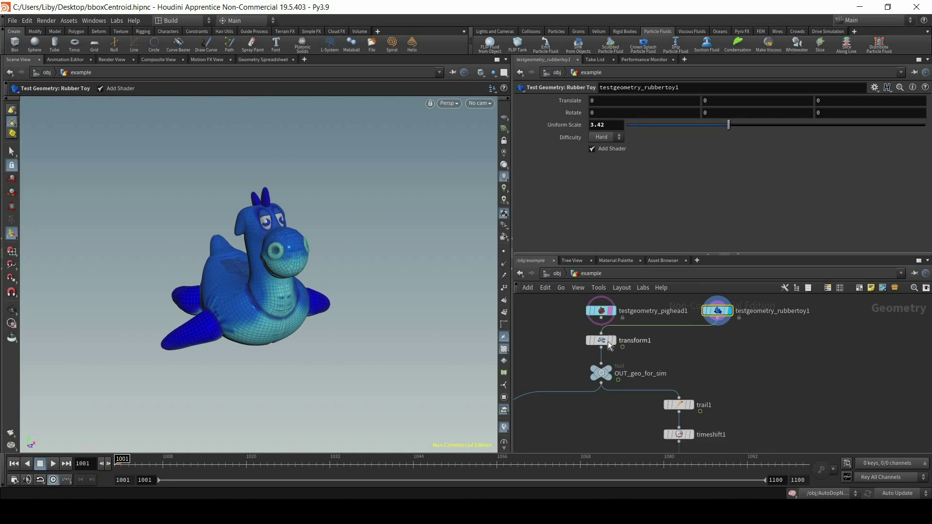
{"action": "left_click", "coordinate": [614, 341]}
{"action": "left_click_drag", "start_coordinate": [273, 467], "coordinate": [580, 469]}
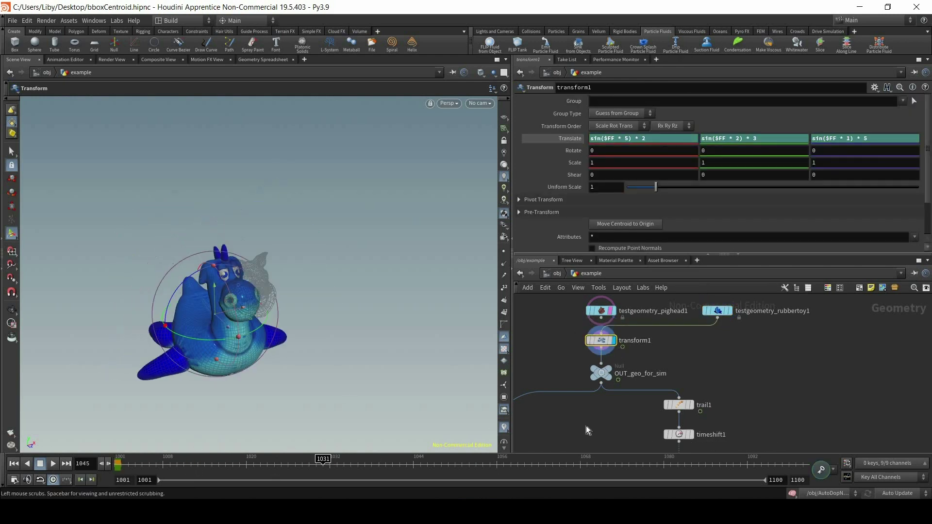
{"action": "key", "text": "ctrl+Up"}
- Turn off the pig head's template and display bound1 to view the rubber toy's bounding box
{"action": "scroll", "coordinate": [645, 400], "scroll_direction": "down", "scroll_amount": 3}
{"action": "middle_click", "coordinate": [620, 349]}
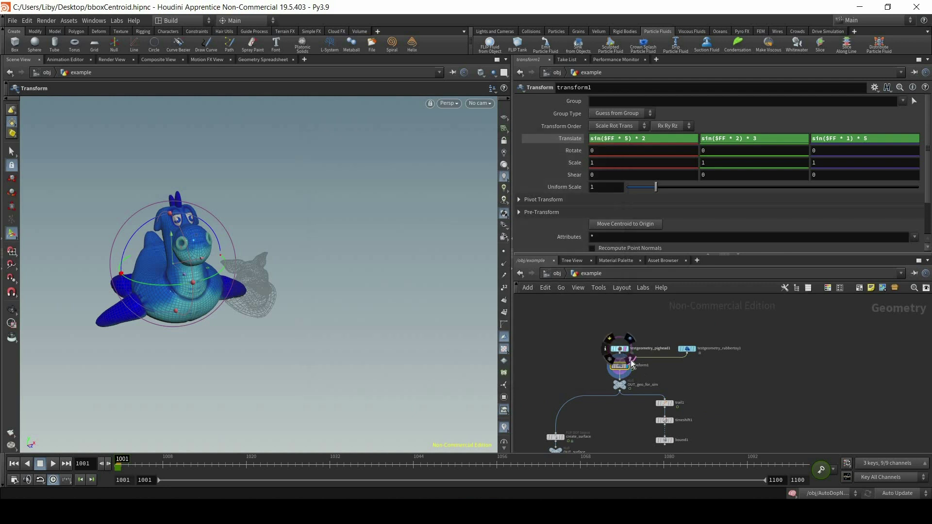
{"action": "middle_click_drag", "start_coordinate": [675, 441], "coordinate": [683, 366]}
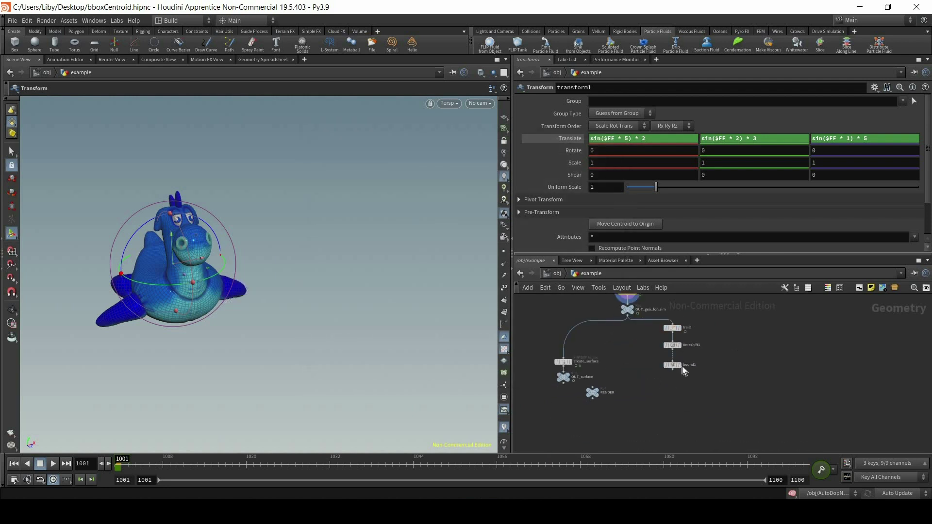
{"action": "left_click", "coordinate": [671, 365]}
{"action": "left_click", "coordinate": [671, 366]}
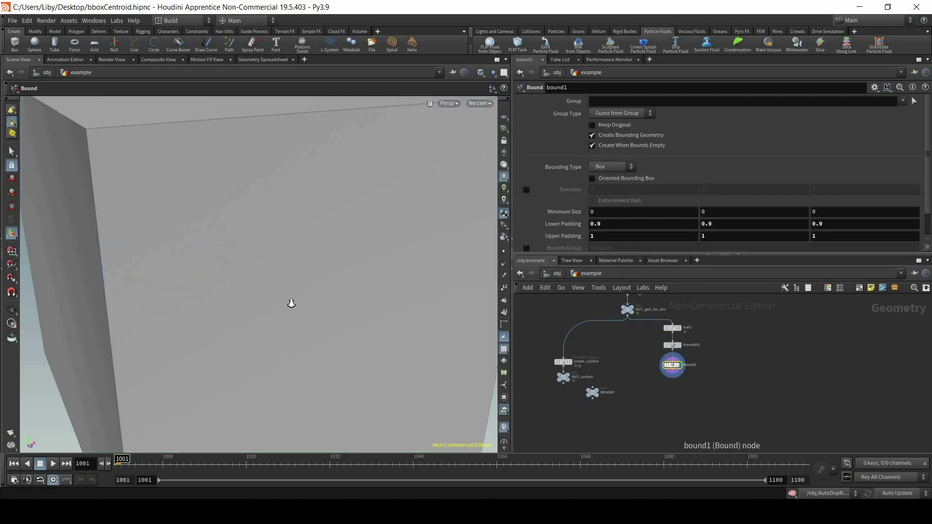
- Swap transform1's input between the pig head and the rubber toy, leaving the pig head connected
{"action": "middle_click_drag", "start_coordinate": [650, 310], "coordinate": [649, 356]}
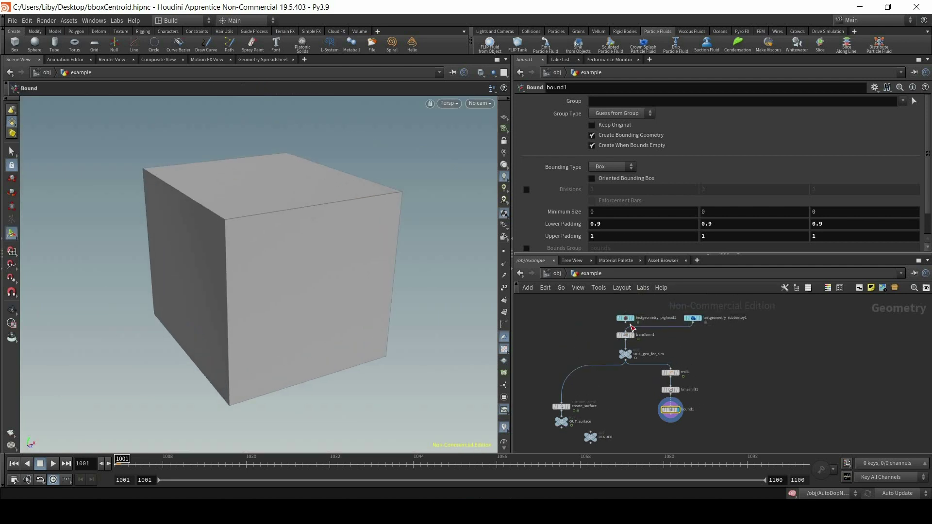
{"action": "scroll", "coordinate": [632, 325], "scroll_direction": "up", "scroll_amount": 1}
{"action": "left_click_drag", "start_coordinate": [624, 322], "coordinate": [624, 333]}
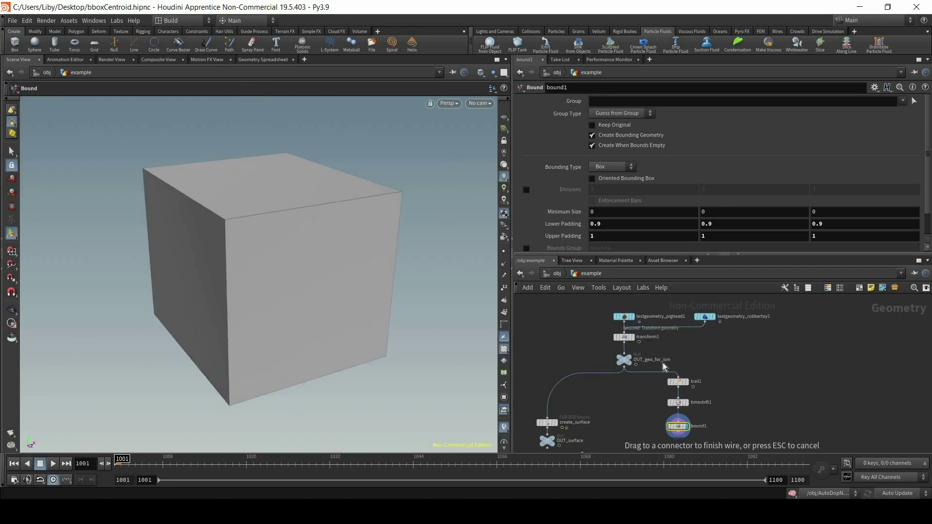
{"action": "left_click", "coordinate": [705, 322]}
{"action": "left_click", "coordinate": [626, 336]}
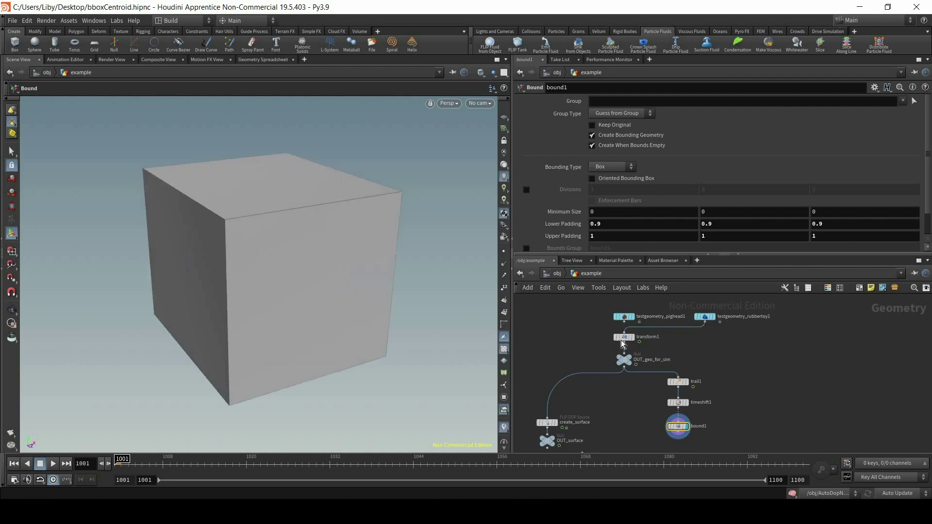
{"action": "middle_click_drag", "start_coordinate": [728, 374], "coordinate": [733, 366]}
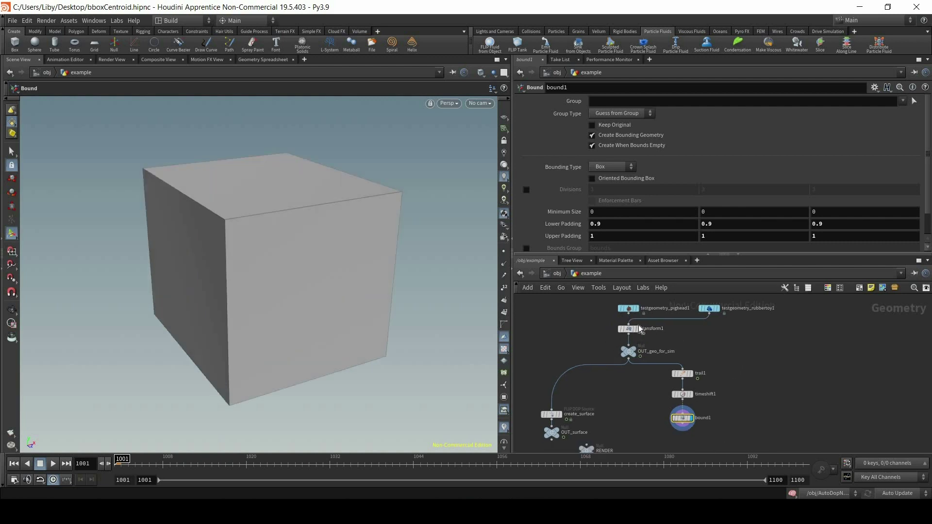
{"action": "left_click_drag", "start_coordinate": [628, 313], "coordinate": [628, 324]}
- Add a null under bound1 and name it BBOX
{"action": "middle_click_drag", "start_coordinate": [744, 367], "coordinate": [760, 342]}
{"action": "left_click", "coordinate": [698, 400]}
{"action": "key", "text": "Tab"}
{"action": "type", "text": "null"}
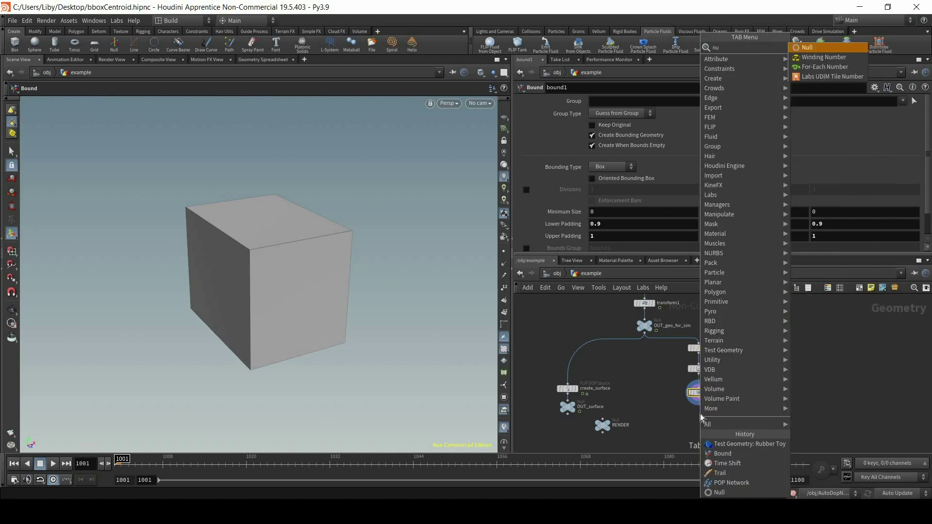
{"action": "key", "text": "Return"}
{"action": "left_click", "coordinate": [699, 415]}
{"action": "double_click", "coordinate": [715, 415]}
{"action": "type", "text": "BBOX"}
{"action": "key", "text": "Return"}
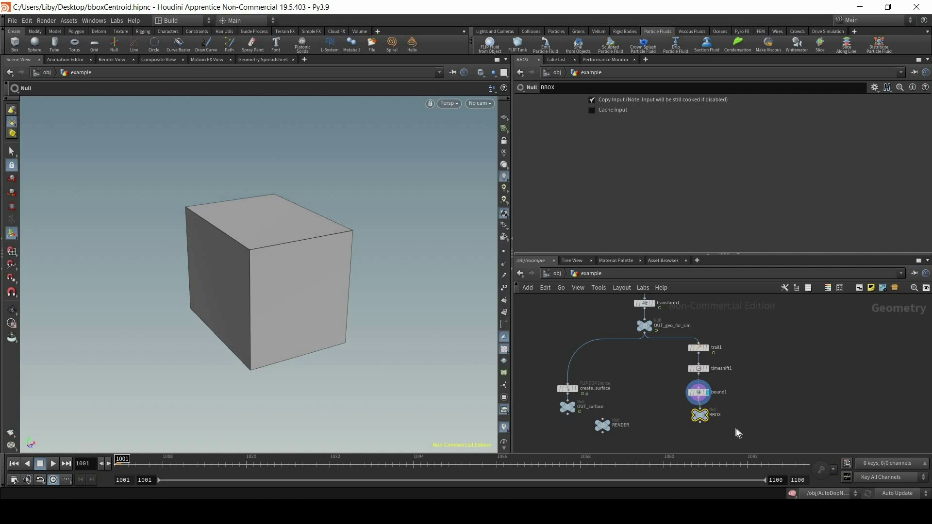
- Align the nodes from trail1 down to BBOX in a straight column and display BBOX
{"action": "left_click_drag", "start_coordinate": [684, 342], "coordinate": [734, 428]}
{"action": "scroll", "coordinate": [726, 422], "scroll_direction": "up", "scroll_amount": 3}
{"action": "mouse_move", "coordinate": [633, 434]}
{"action": "left_mouse_down"}
{"action": "mouse_move", "coordinate": [733, 384]}
{"action": "mouse_move", "coordinate": [645, 424]}
{"action": "left_mouse_up"}
{"action": "left_click", "coordinate": [704, 391]}
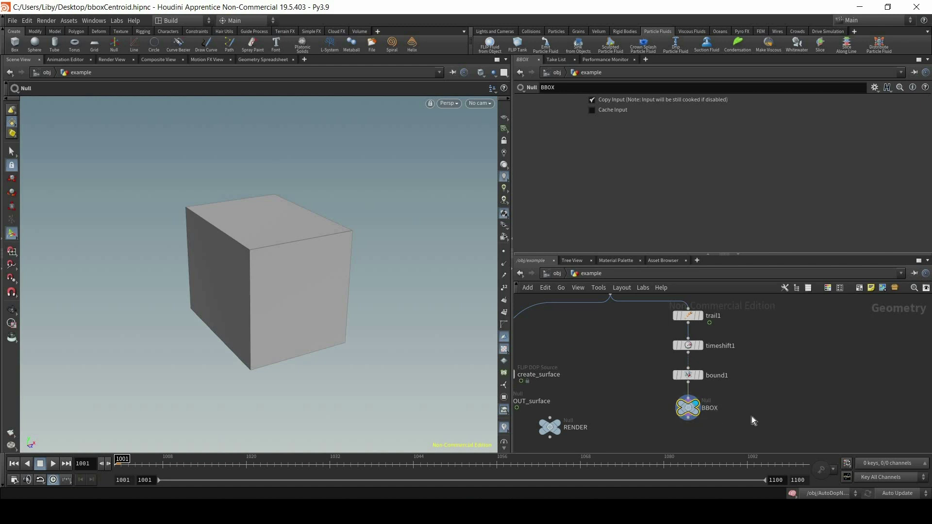
- Copy the BBOX node, save the scene and go back to flipsolver1's volume limits in the AutoDopNetwork
{"action": "key", "text": "ctrl+c"}
{"action": "key", "text": "ctrl+s"}
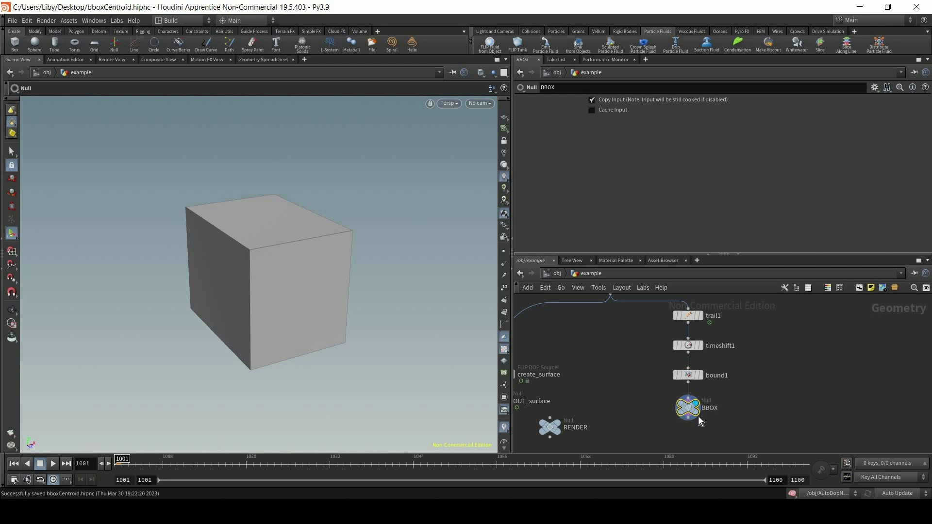
{"action": "key", "text": "u"}
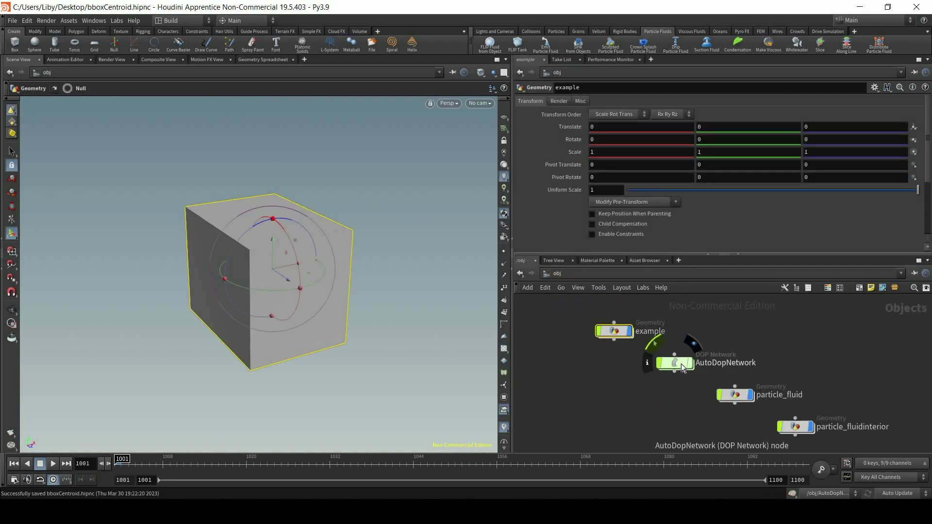
{"action": "double_click", "coordinate": [680, 362]}
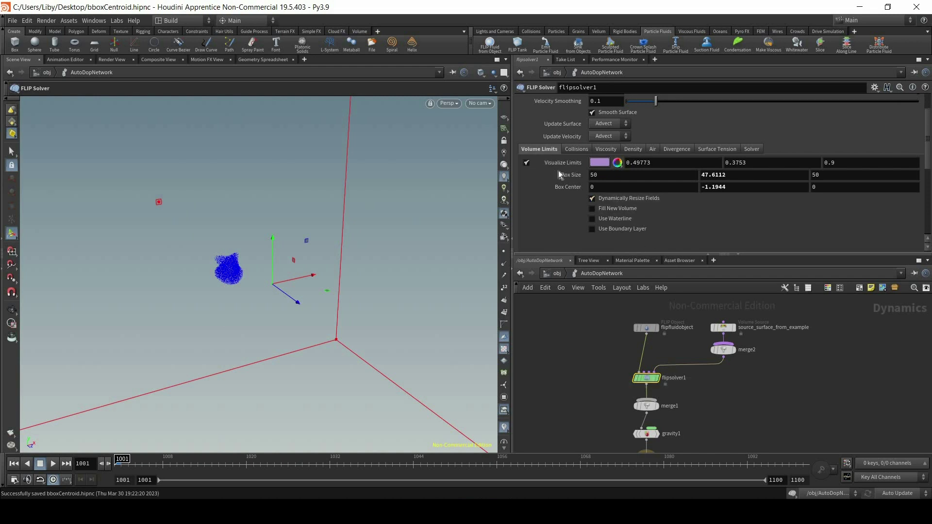
{"action": "scroll", "coordinate": [526, 204], "scroll_direction": "up", "scroll_amount": 3}
{"action": "scroll", "coordinate": [551, 177], "scroll_direction": "down", "scroll_amount": 1}
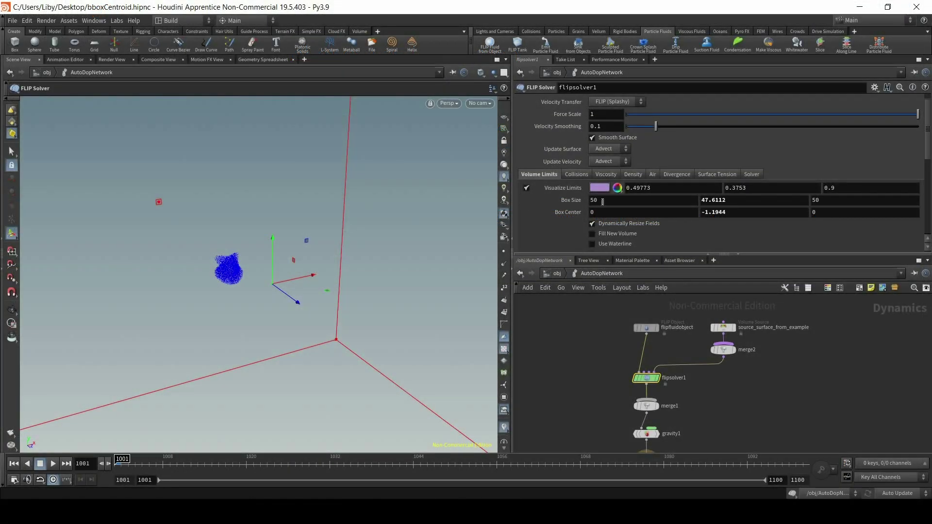
- Set the X value of flipsolver1's box size to the expression bbox('/obj/example/BBOX',D_XSIZE)
{"action": "double_click", "coordinate": [622, 205]}
{"action": "type", "text": "bbox("}
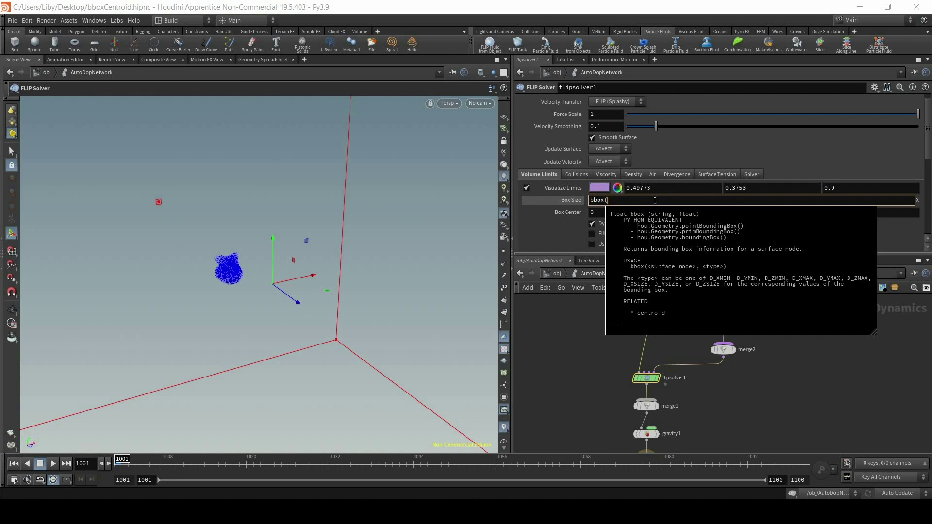
{"action": "type", "text": "'"}
{"action": "key", "text": "ctrl+v"}
{"action": "type", "text": "'"}
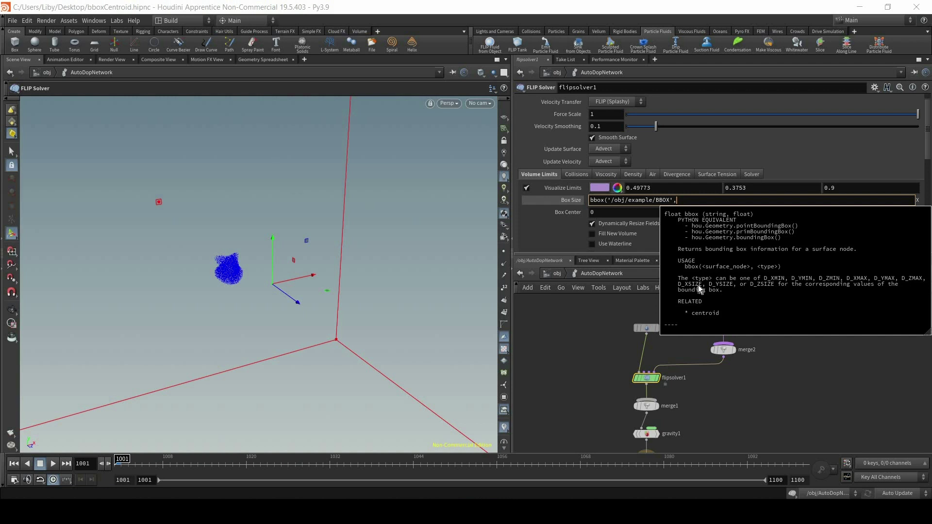
{"action": "type", "text": "D"}
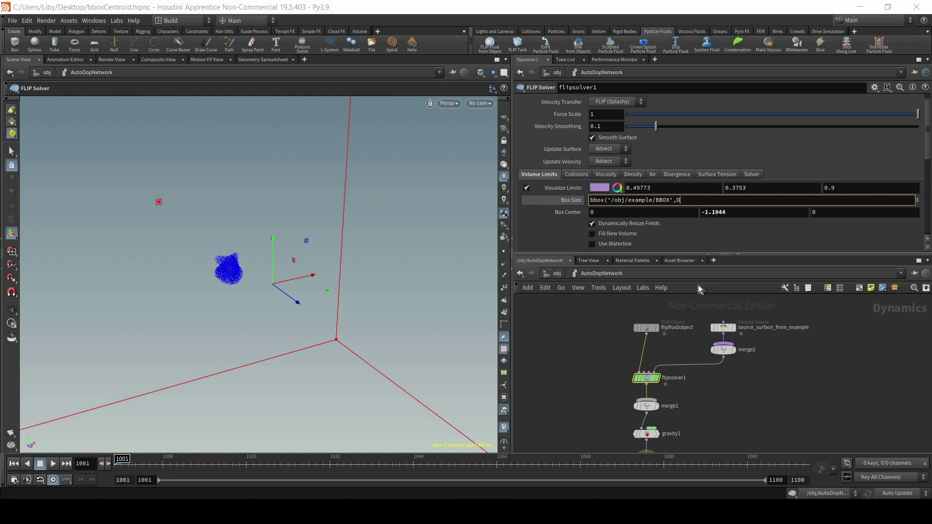
{"action": "type", "text": "_XSIZE)"}
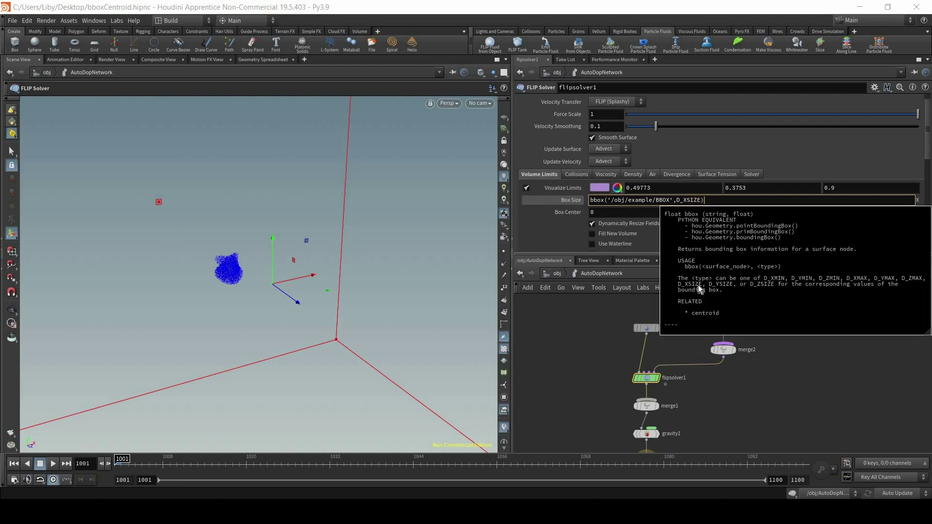
{"action": "key", "text": "Return"}
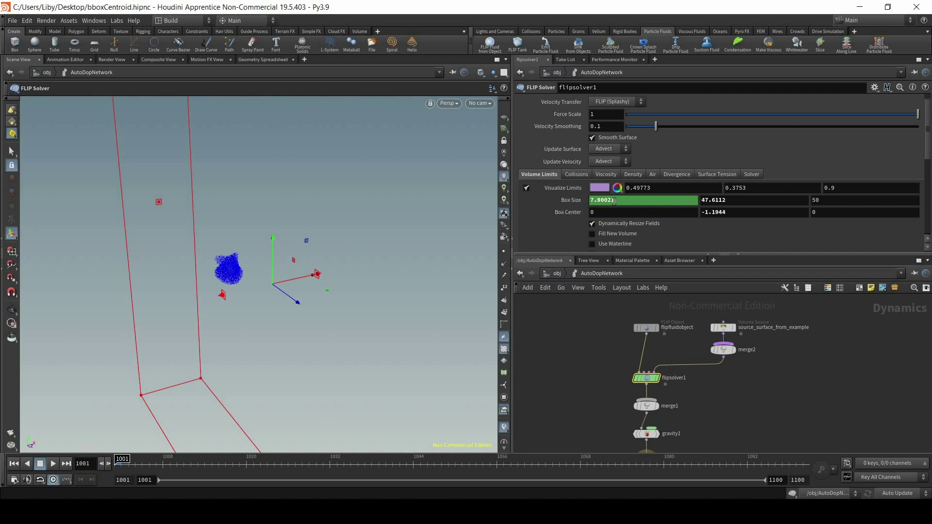
{"action": "right_click_drag", "start_coordinate": [330, 217], "coordinate": [349, 285], "text": "alt"}
{"action": "left_click_drag", "start_coordinate": [349, 285], "coordinate": [362, 351], "text": "alt"}
{"action": "key", "text": "Return"}
- Open the BBOX node's info in the example geometry and examine its center, min, max and size values
{"action": "left_click", "coordinate": [556, 274]}
{"action": "double_click", "coordinate": [616, 331]}
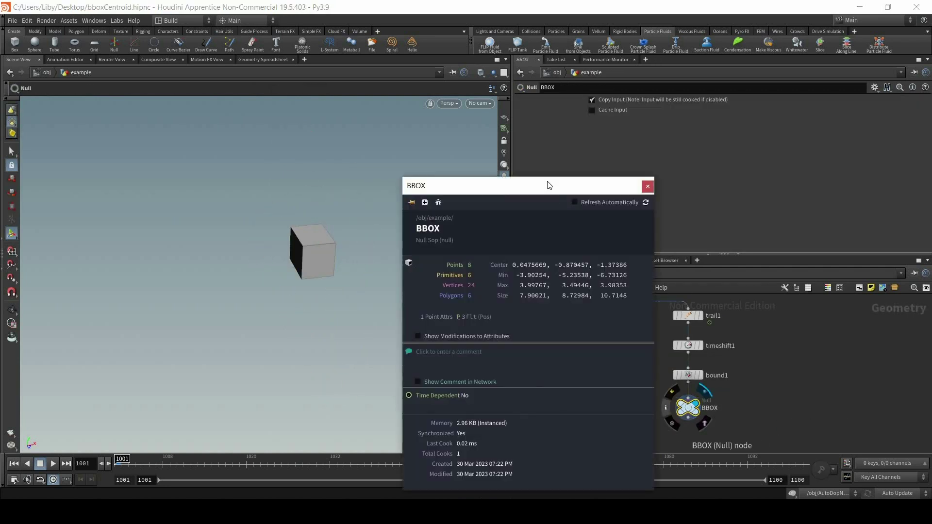
{"action": "left_click", "coordinate": [665, 412]}
{"action": "left_click_drag", "start_coordinate": [526, 183], "coordinate": [516, 149]}
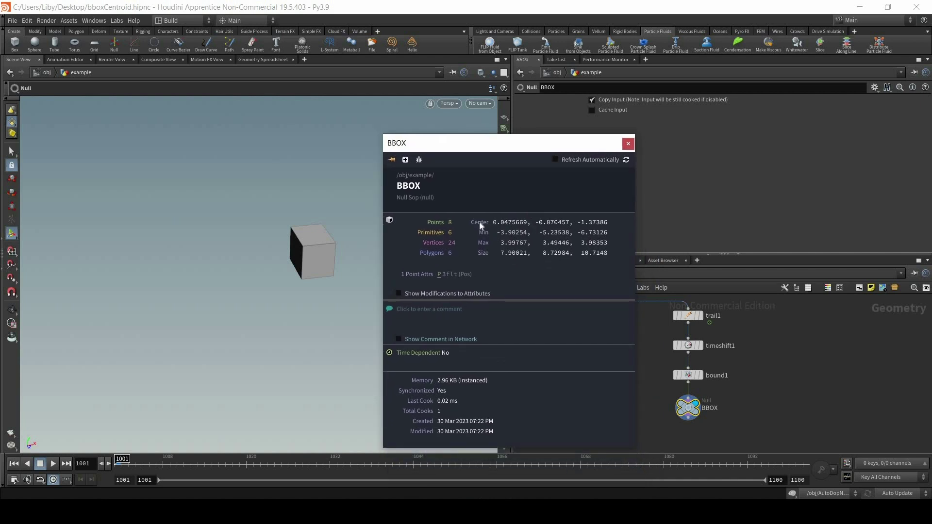
{"action": "left_click_drag", "start_coordinate": [480, 255], "coordinate": [502, 253]}
{"action": "left_click_drag", "start_coordinate": [478, 231], "coordinate": [610, 250]}
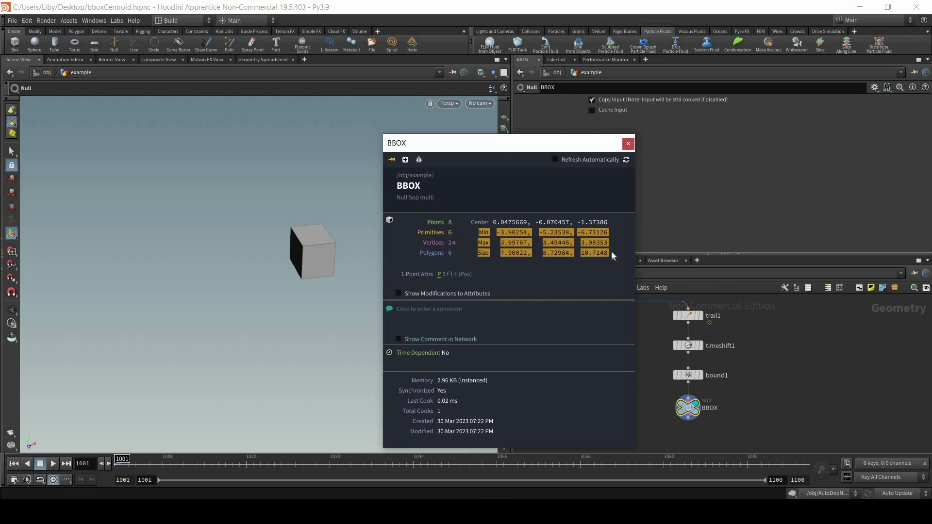
- Examine the Min values in BBOX's info, close it and return to flipsolver1's volume limits in the AutoDopNetwork
{"action": "left_click", "coordinate": [496, 231]}
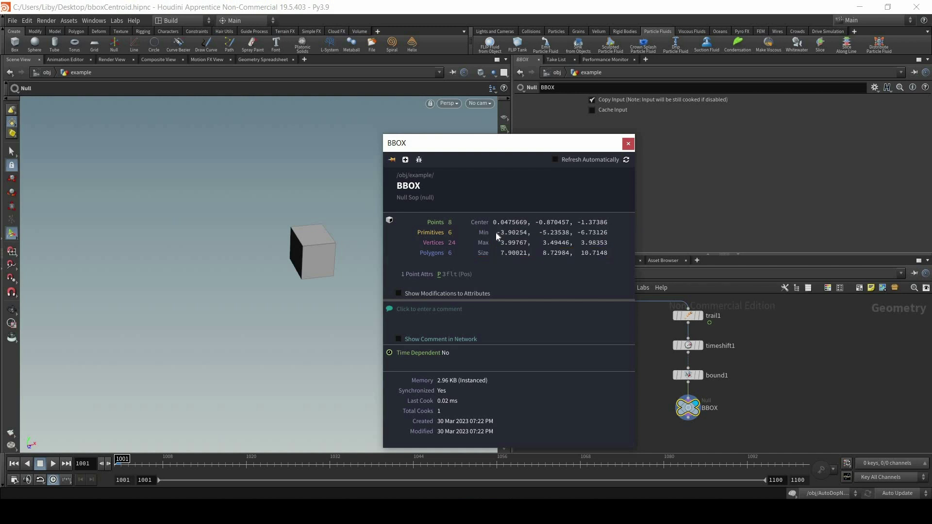
{"action": "left_click_drag", "start_coordinate": [496, 232], "coordinate": [530, 234]}
{"action": "left_click", "coordinate": [628, 143]}
{"action": "left_click", "coordinate": [556, 277]}
{"action": "double_click", "coordinate": [679, 361]}
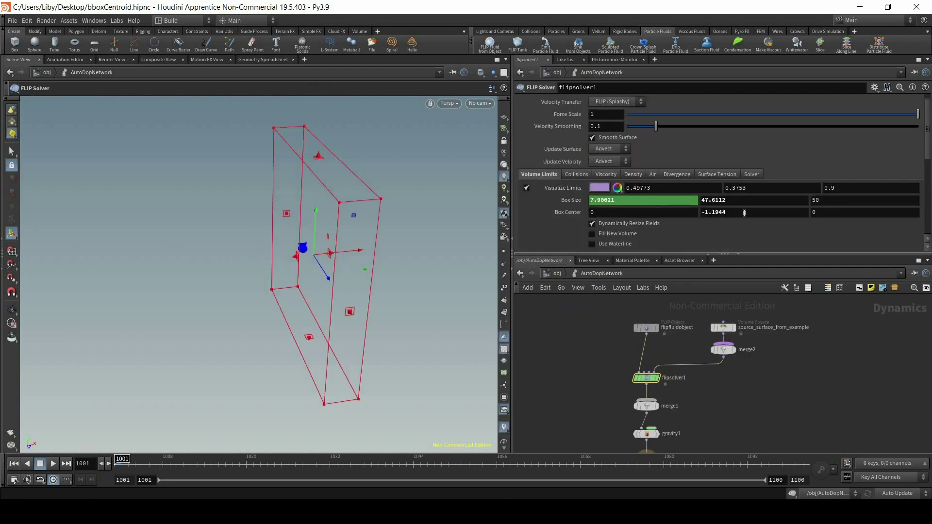
- Copy the X box size expression and set flipsolver1's Y box size to bbox('/obj/example/BBOX',D_YSIZE)
{"action": "left_click", "coordinate": [569, 201]}
{"action": "triple_click", "coordinate": [627, 203]}
{"action": "key", "text": "ctrl+c"}
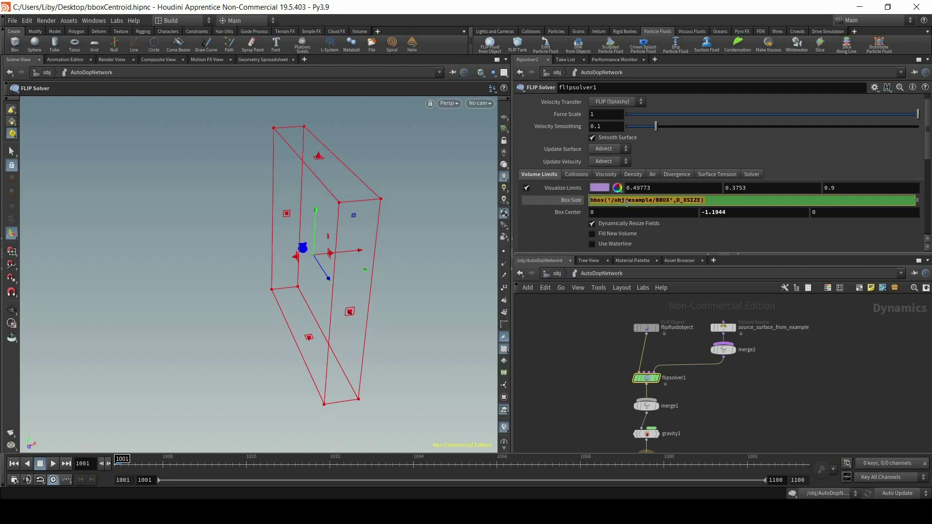
{"action": "key", "text": "Tab"}
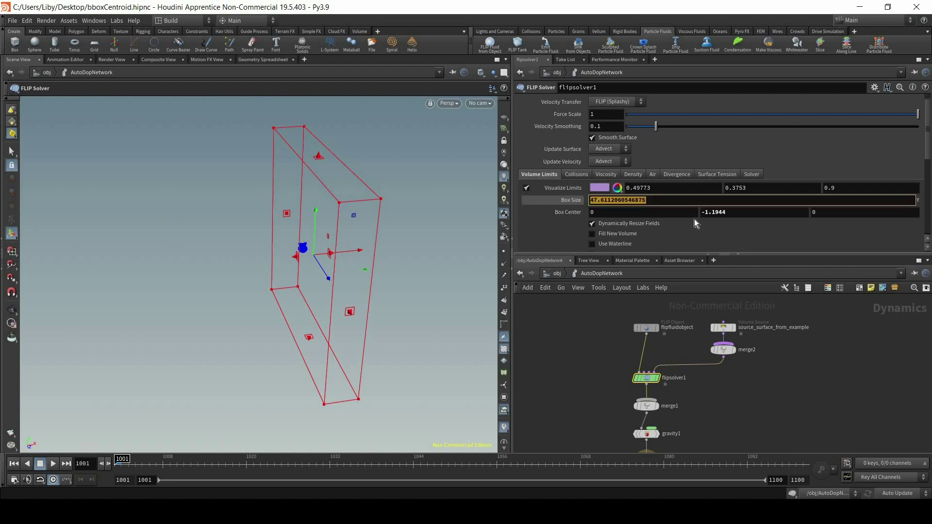
{"action": "key", "text": "ctrl+v"}
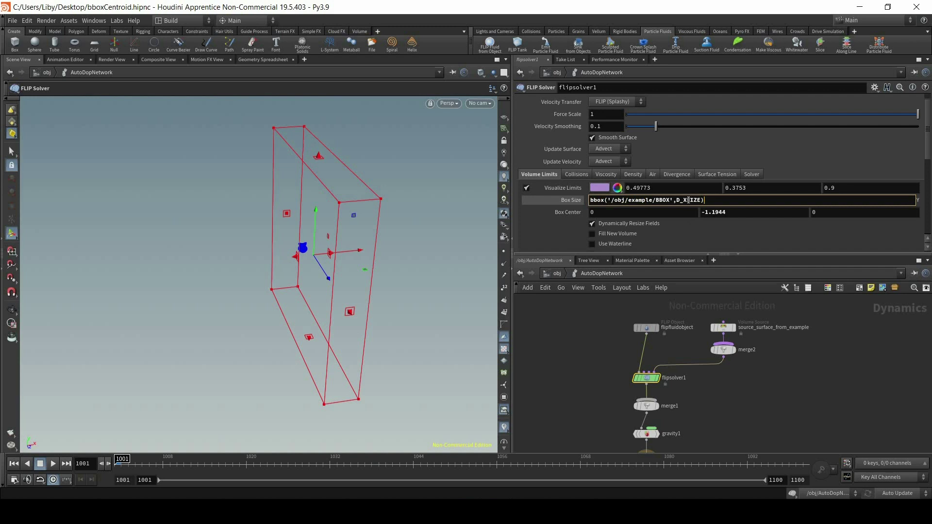
{"action": "left_click_drag", "start_coordinate": [682, 200], "coordinate": [689, 200]}
{"action": "type", "text": "YS"}
{"action": "key", "text": "Return"}
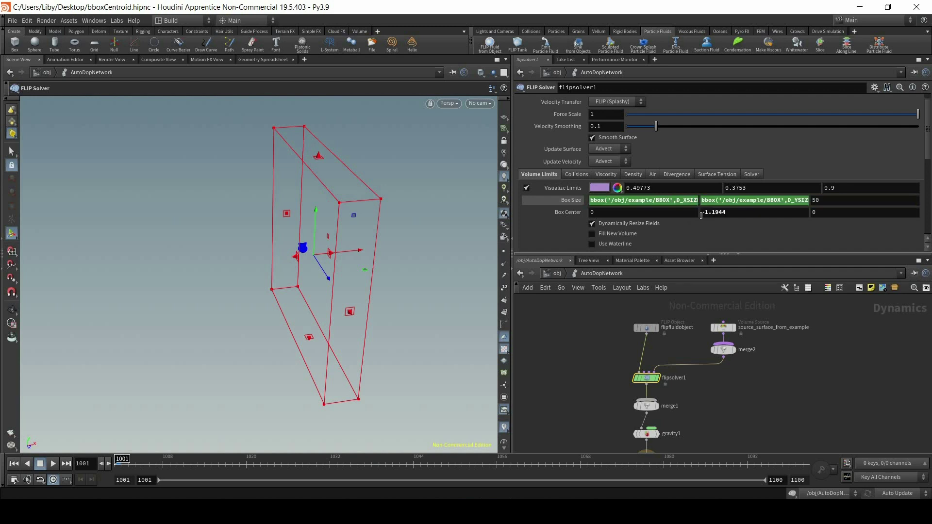
- Widen the parameter pane and set flipsolver1's Z box size to the expression bbox('/obj/example/BBOX',D_ZSIZE)
{"action": "left_click", "coordinate": [531, 204]}
{"action": "left_click_drag", "start_coordinate": [513, 206], "coordinate": [457, 205]}
{"action": "left_click_drag", "start_coordinate": [816, 201], "coordinate": [788, 228]}
{"action": "key", "text": "ctrl+v"}
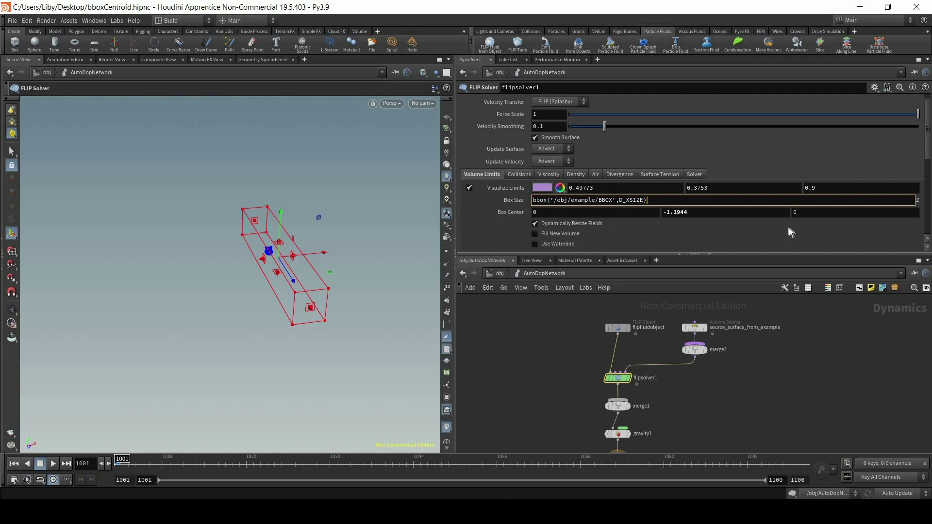
{"action": "key", "text": "Return"}
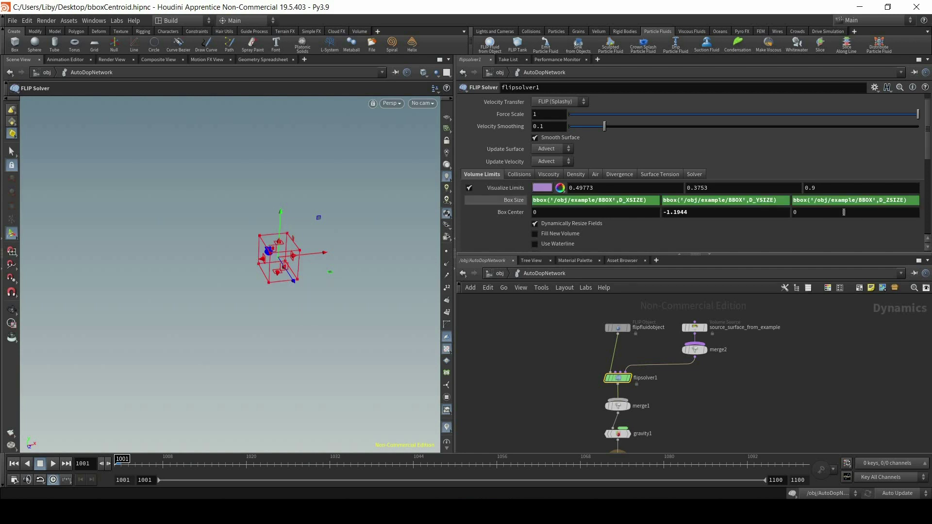
{"action": "left_click", "coordinate": [515, 200]}
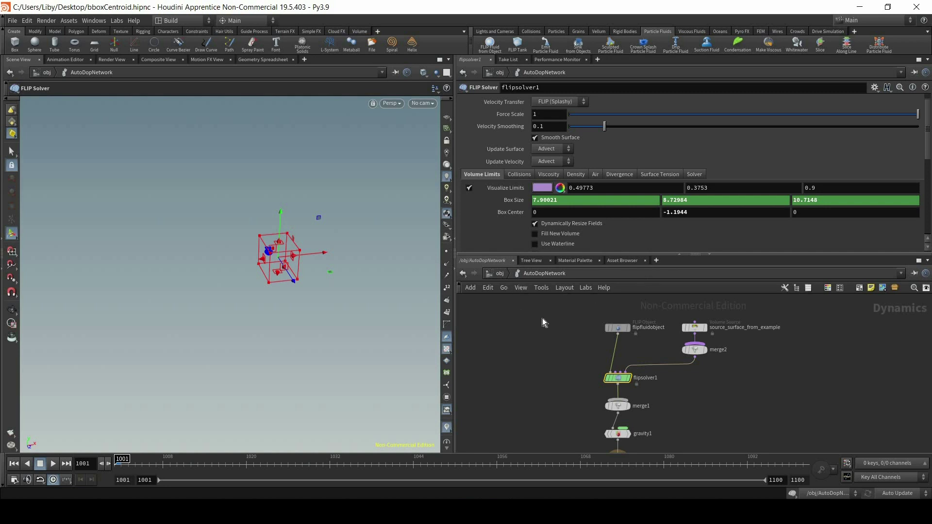
- Compare the box size with BBOX's info in the example geometry and return to flipsolver1 in the AutoDopNetwork
{"action": "key", "text": "u"}
{"action": "double_click", "coordinate": [587, 333]}
{"action": "left_click", "coordinate": [649, 409]}
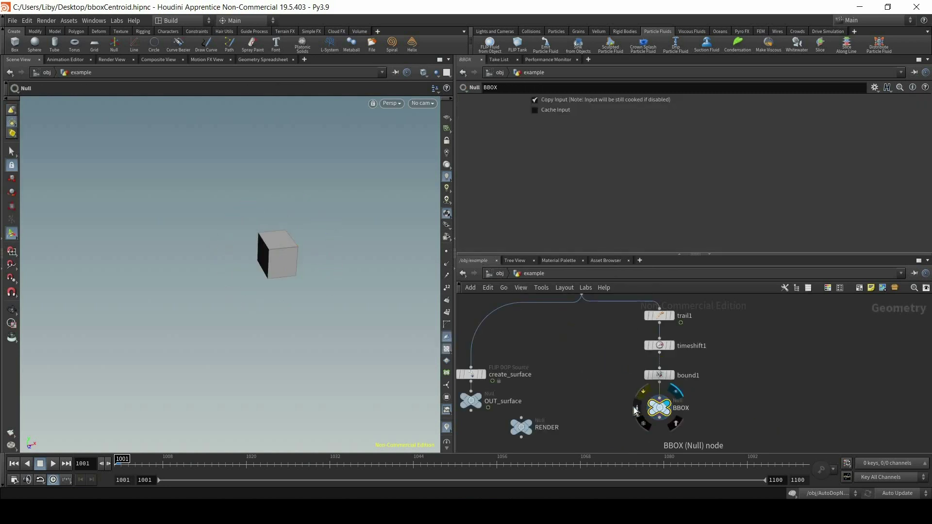
{"action": "left_click", "coordinate": [635, 408]}
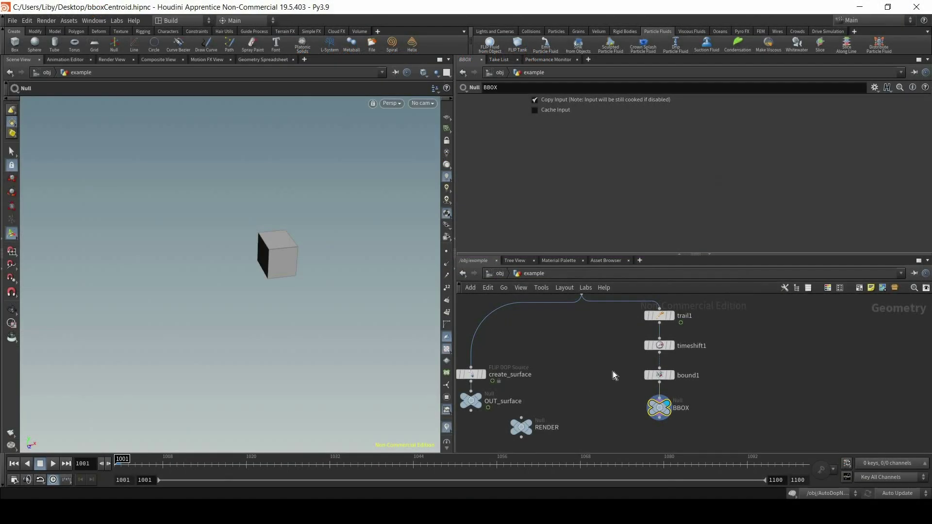
{"action": "double_click", "coordinate": [646, 363]}
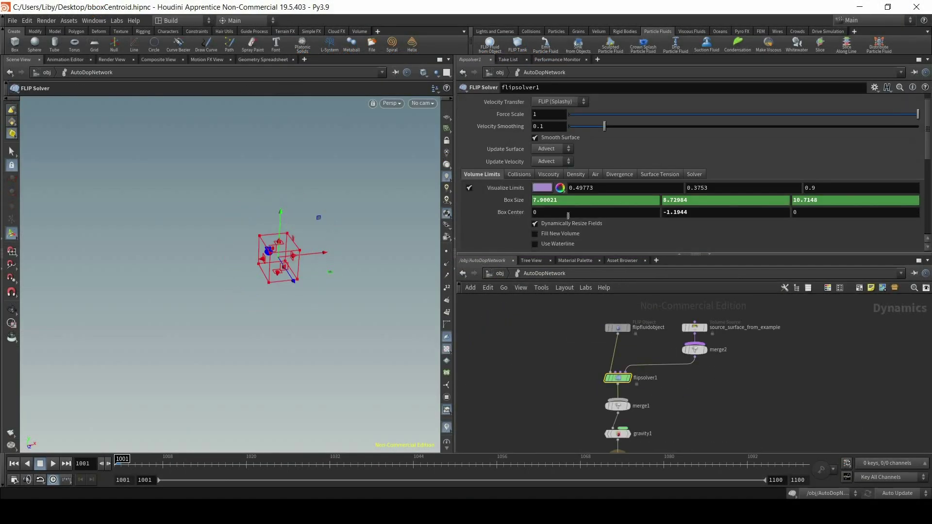
- Set the X value of flipsolver1's box center to centroid('/obj/example/BBOX',D_X), reusing the node path from the box size expression
{"action": "left_click", "coordinate": [534, 212]}
{"action": "type", "text": "centroid"}
{"action": "key", "text": "Tab"}
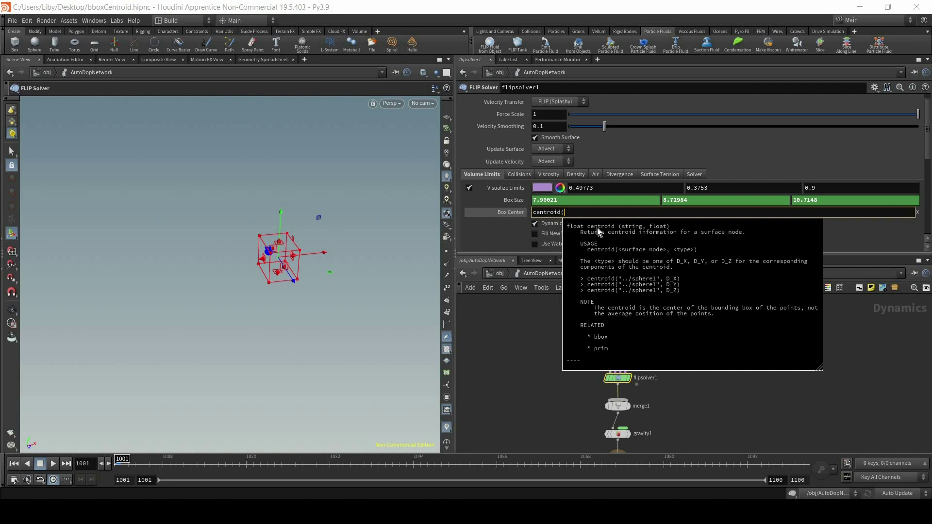
{"action": "left_click", "coordinate": [517, 201]}
{"action": "left_click", "coordinate": [516, 200]}
{"action": "left_click_drag", "start_coordinate": [550, 200], "coordinate": [615, 205]}
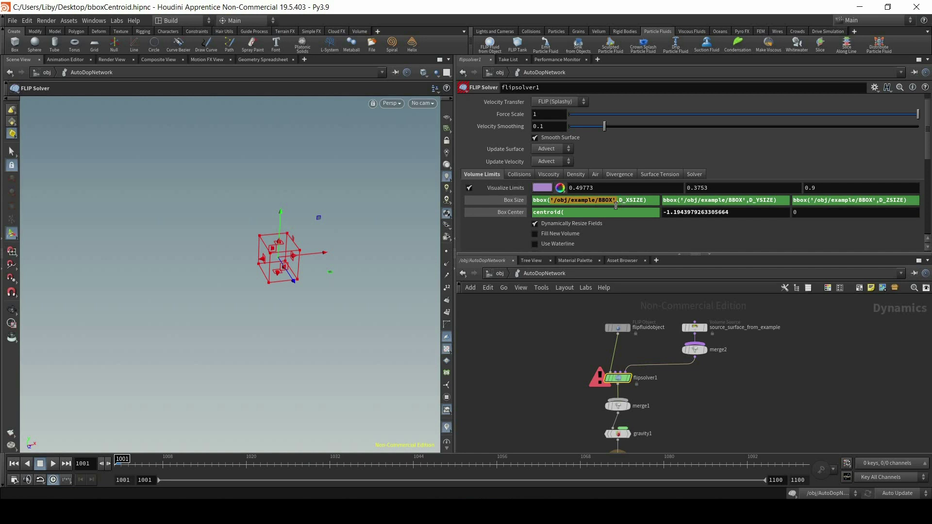
{"action": "key", "text": "ctrl+c"}
{"action": "left_click", "coordinate": [597, 214]}
{"action": "key", "text": "ctrl+v"}
{"action": "type", "text": ",D"}
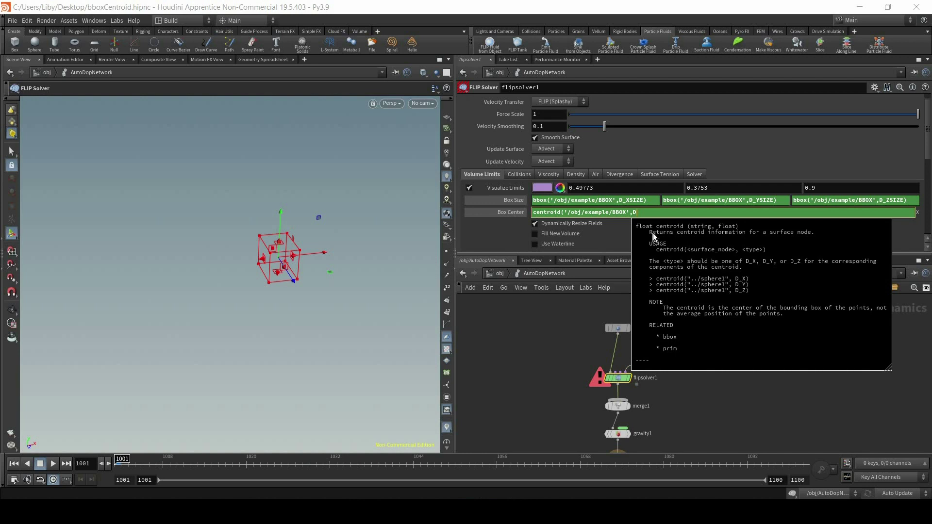
{"action": "type", "text": "_X"}
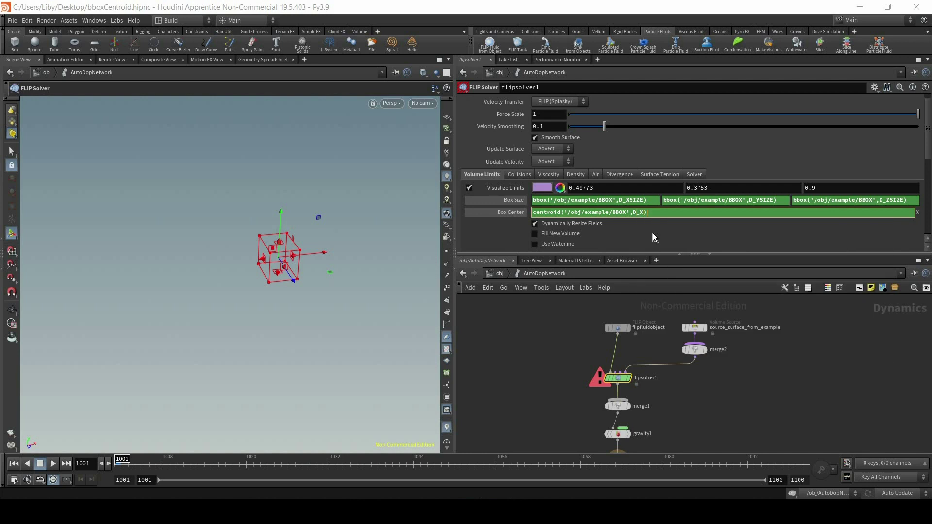
{"action": "type", "text": ")"}
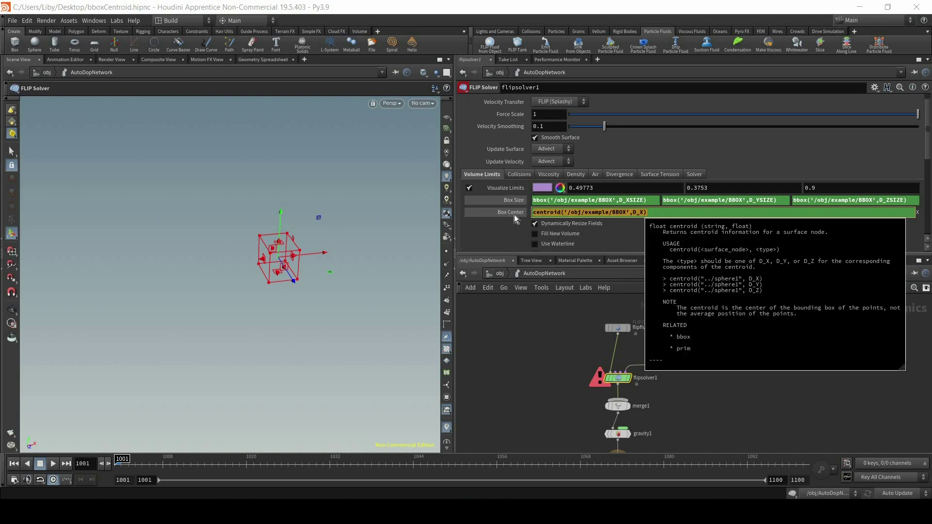
{"action": "key", "text": "Return"}
- Set the Y value of flipsolver1's box center to the expression centroid('/obj/example/BBOX',D_Y)
{"action": "left_click", "coordinate": [705, 215]}
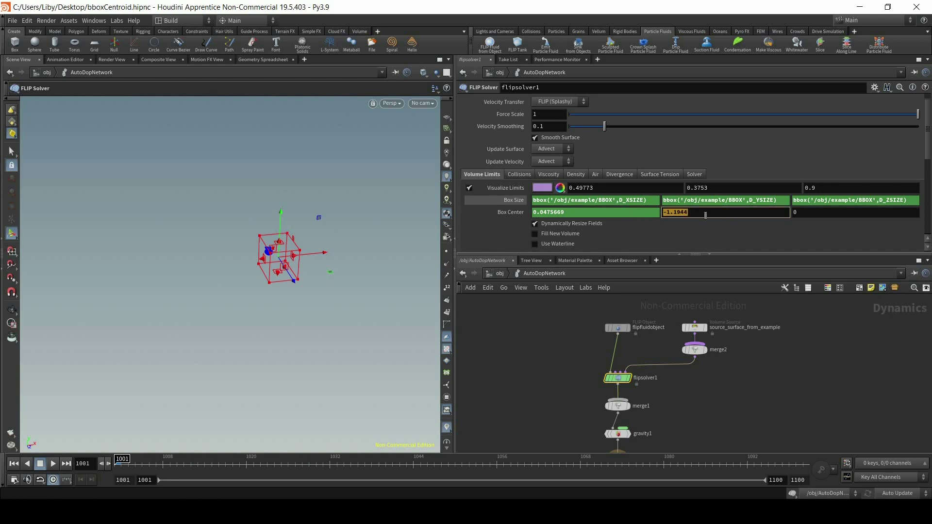
{"action": "key", "text": "ctrl+v"}
{"action": "left_click_drag", "start_coordinate": [647, 215], "coordinate": [640, 215]}
{"action": "type", "text": "Y)"}
{"action": "key", "text": "Return"}
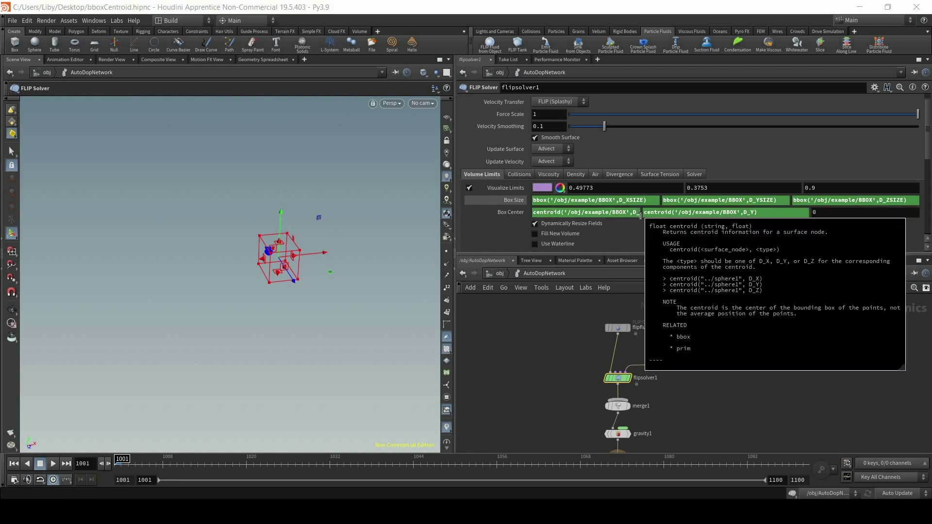
- Set the Z value of the box center to centroid('/obj/example/BBOX',D_Z) and show the evaluated center values
{"action": "key", "text": "Tab"}
{"action": "key", "text": "ctrl+v"}
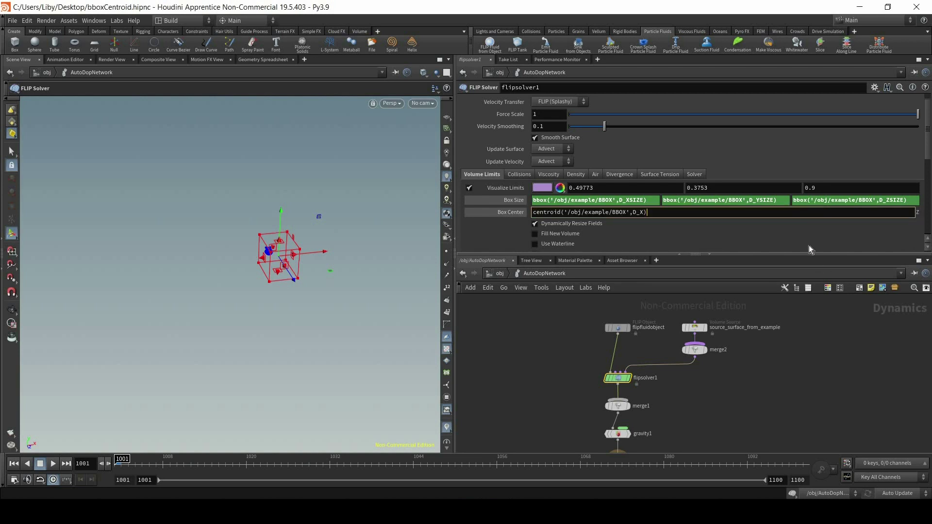
{"action": "key", "text": "BackSpace"}
{"action": "key", "text": "BackSpace"}
{"action": "type", "text": "Z)"}
{"action": "key", "text": "Return"}
{"action": "left_click", "coordinate": [510, 204]}
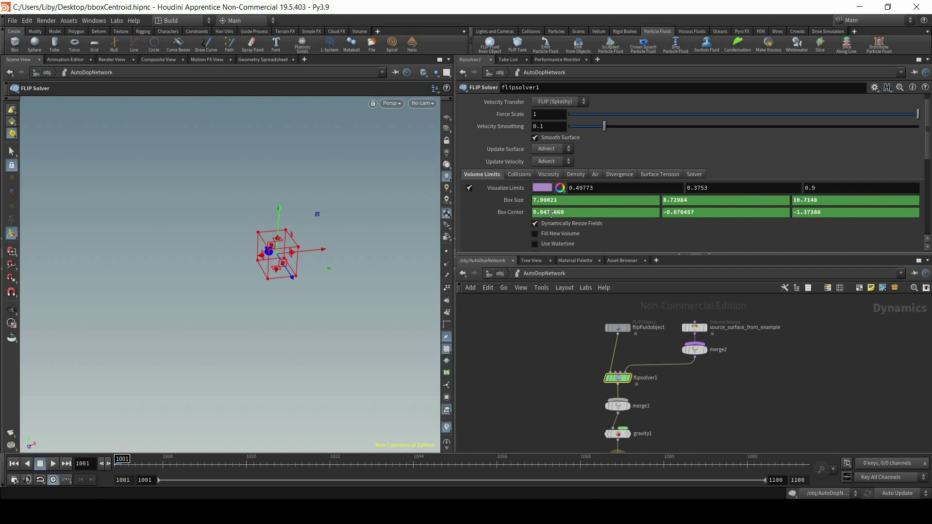
- Check the Center values in BBOX's info against flipsolver1's box center, then return to the AutoDopNetwork
{"action": "key", "text": "u"}
{"action": "double_click", "coordinate": [592, 331]}
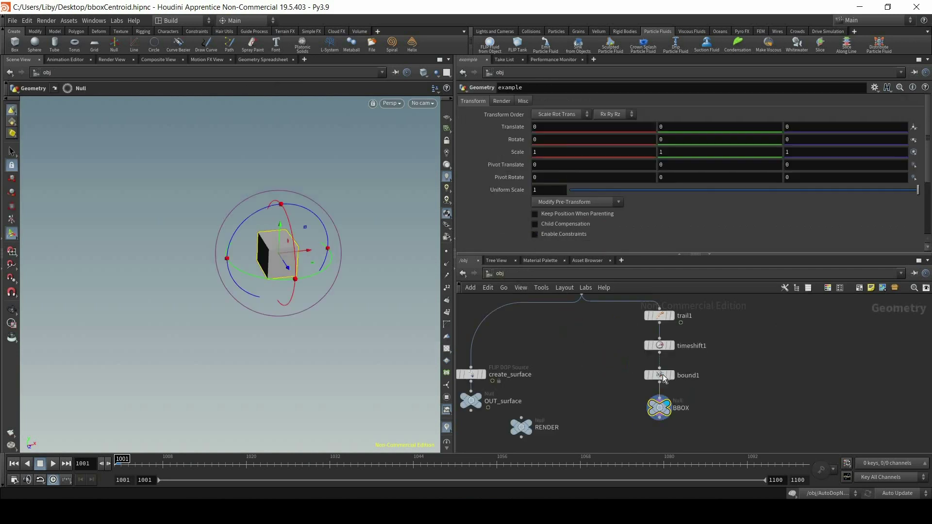
{"action": "left_click", "coordinate": [658, 406]}
{"action": "left_click", "coordinate": [637, 407]}
{"action": "left_click_drag", "start_coordinate": [736, 269], "coordinate": [791, 272]}
{"action": "left_click", "coordinate": [892, 190]}
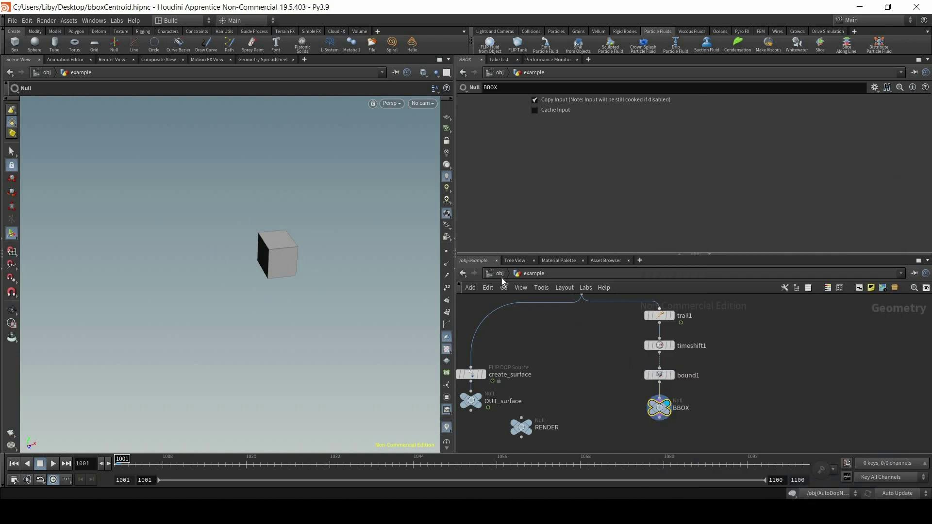
{"action": "left_click", "coordinate": [495, 273]}
{"action": "double_click", "coordinate": [645, 364]}
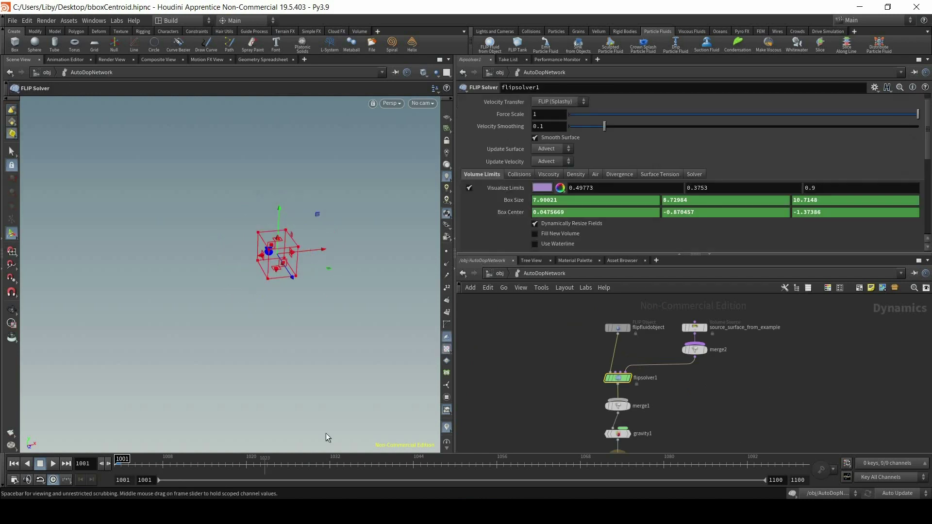
- Bring the volume limits box closer in the viewport and store the AutoDopNetwork view as Quickmark 1
{"action": "key", "text": "Escape"}
{"action": "scroll", "coordinate": [373, 239], "scroll_direction": "up", "scroll_amount": 4}
{"action": "middle_click_drag", "start_coordinate": [373, 239], "coordinate": [324, 261]}
{"action": "key", "text": "Return"}
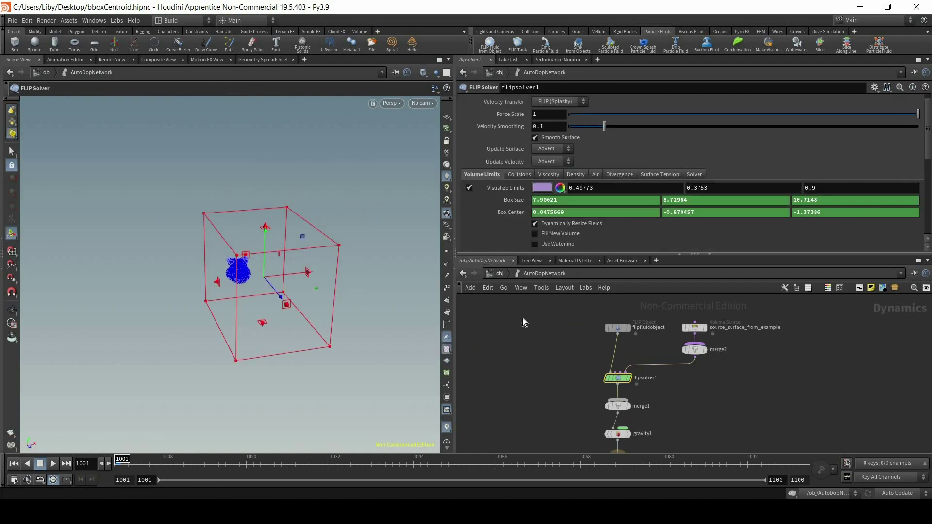
{"action": "key", "text": "1"}
{"action": "key", "text": "ctrl+1"}
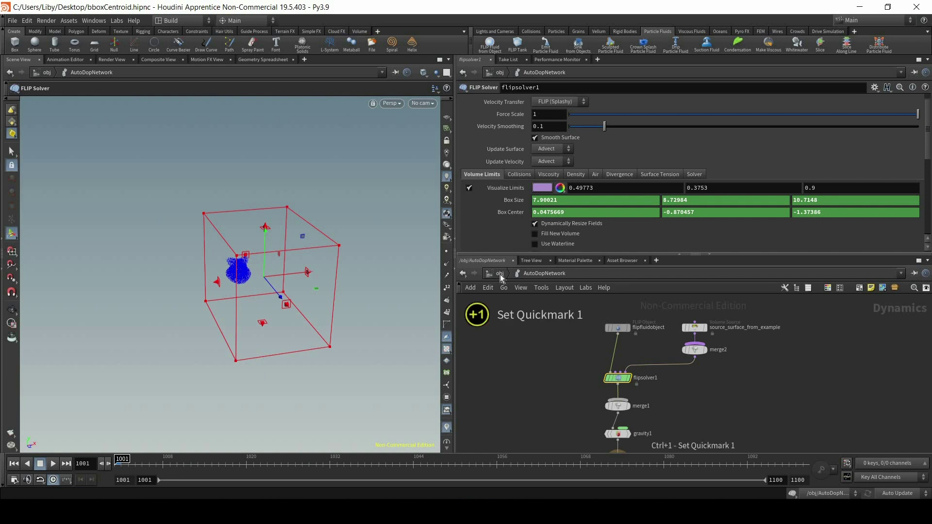
- Set bound1's lower padding to 3.7 and upper padding to 7.7 on all axes, and recall Quickmark 1 to view the limits
{"action": "key", "text": "u"}
{"action": "double_click", "coordinate": [587, 328]}
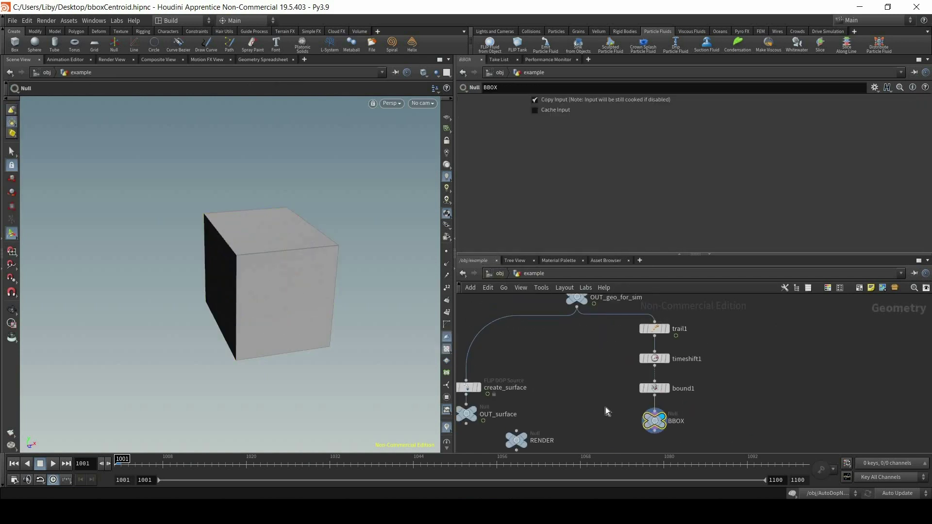
{"action": "left_click", "coordinate": [654, 388]}
{"action": "middle_click_drag", "start_coordinate": [513, 224], "coordinate": [495, 344]}
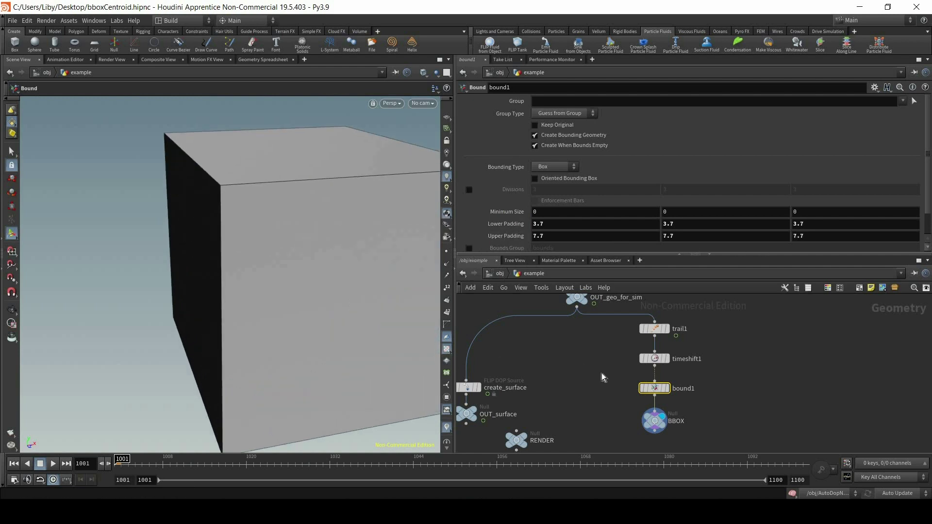
{"action": "key", "text": "1"}
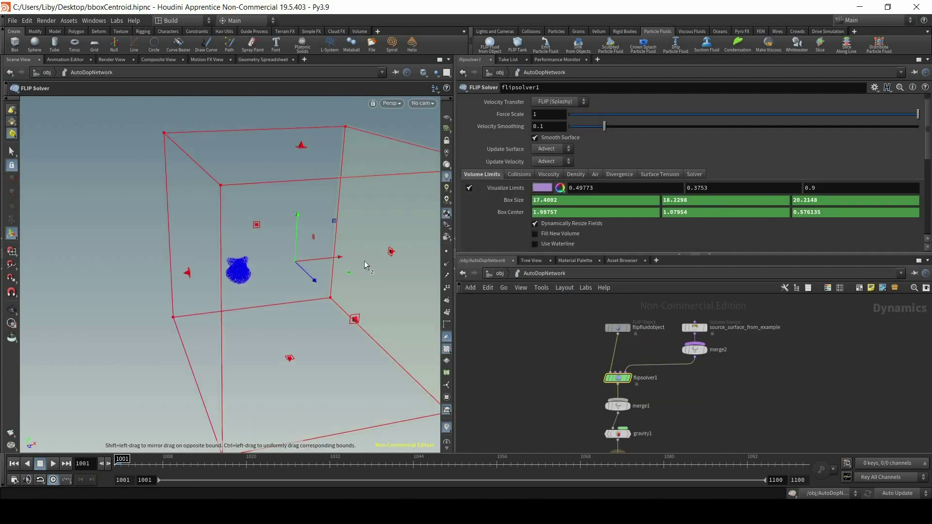
- Check bound1 in the example geometry, then inspect flipsolver1's volume limits around the fluid source from another angle
{"action": "left_click", "coordinate": [463, 273]}
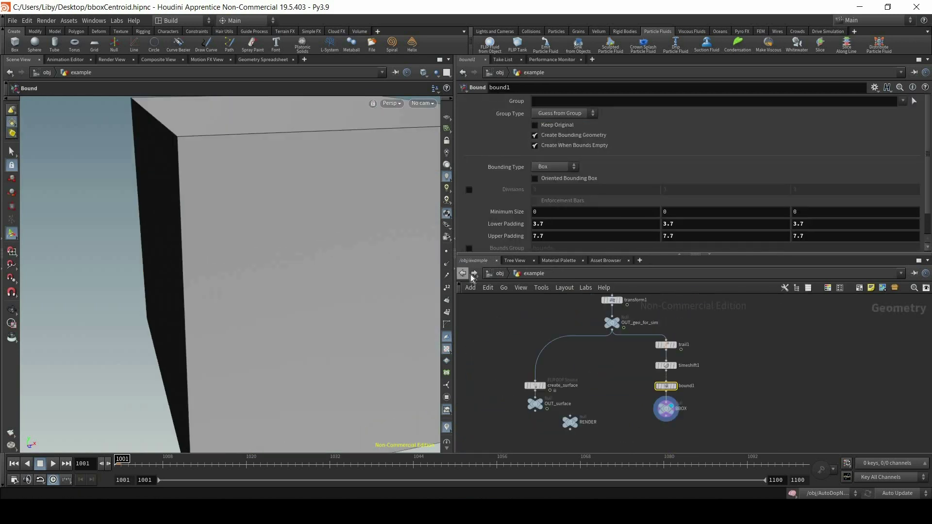
{"action": "key", "text": "1"}
{"action": "left_click_drag", "start_coordinate": [257, 298], "coordinate": [274, 267], "text": "alt"}
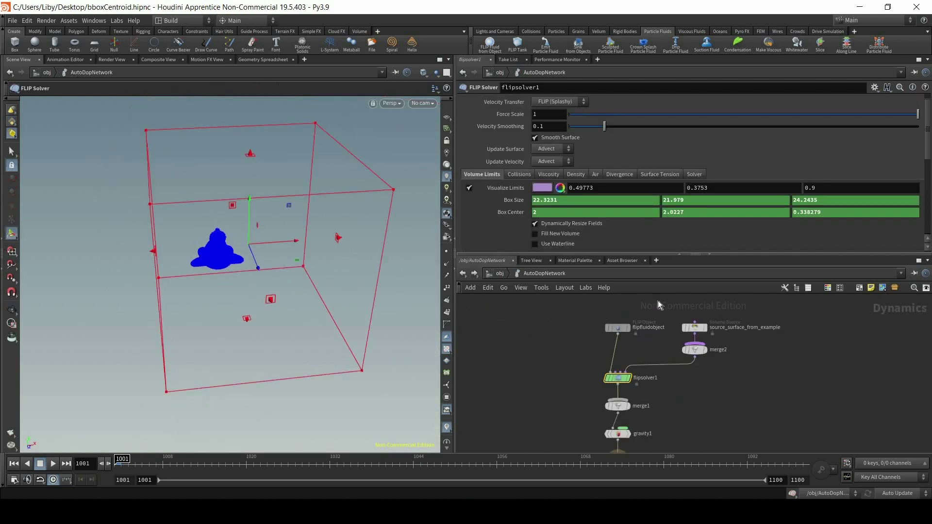
- Return to the example geometry and look over the bounding branch from trail1 down to BBOX
{"action": "left_click", "coordinate": [502, 273]}
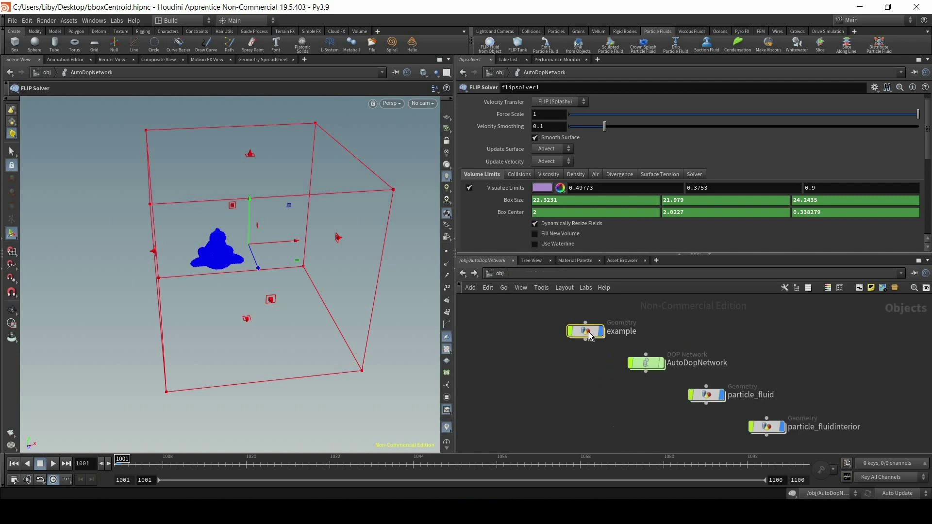
{"action": "double_click", "coordinate": [586, 331]}
{"action": "left_click_drag", "start_coordinate": [712, 337], "coordinate": [638, 363]}
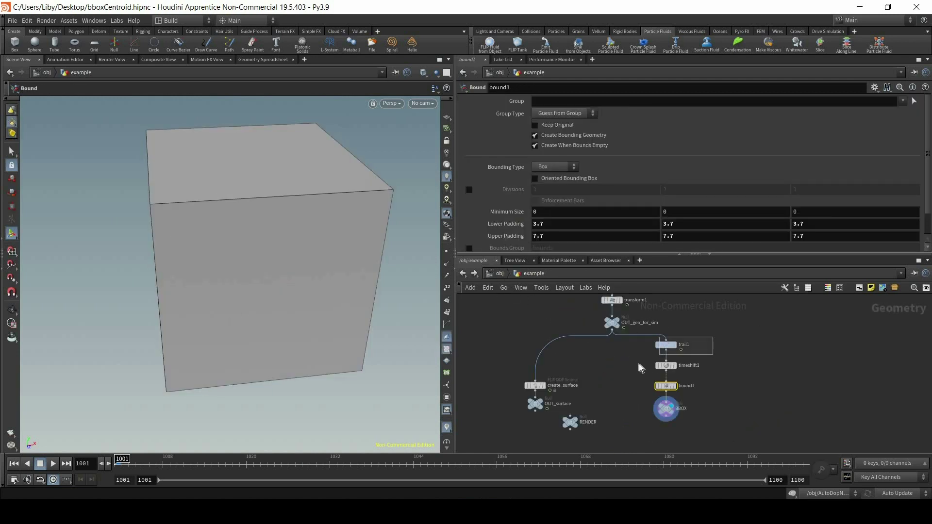
{"action": "key", "text": "ctrl+z"}
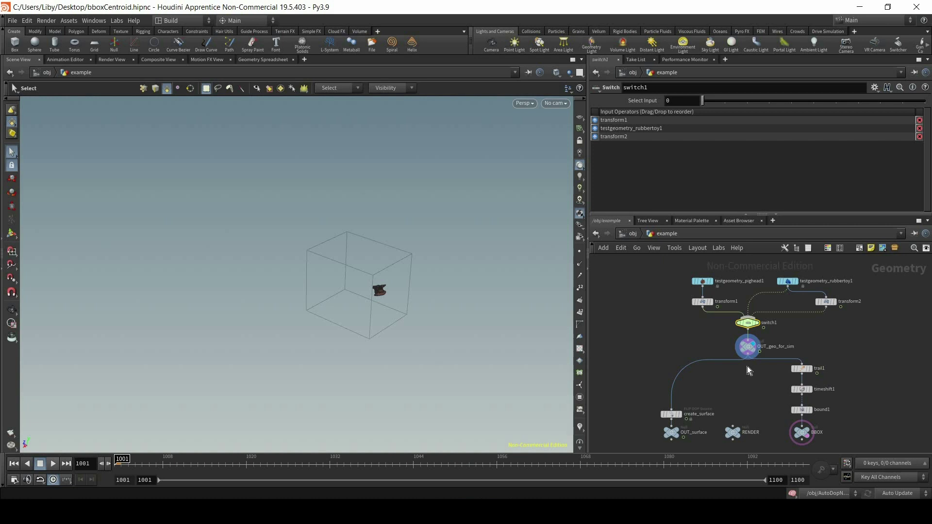
- Change switch1's selected input, ending on input 2, and scrub the timeline to check each geometry's motion against the bounding box
{"action": "left_click_drag", "start_coordinate": [118, 463], "coordinate": [586, 463]}
{"action": "left_click", "coordinate": [723, 101]}
{"action": "left_click_drag", "start_coordinate": [372, 463], "coordinate": [746, 463]}
{"action": "left_click", "coordinate": [747, 102]}
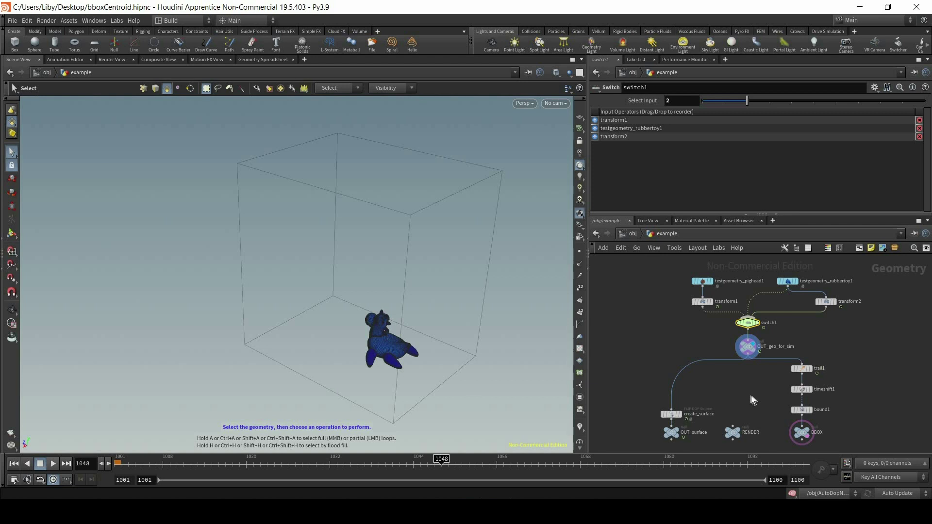
- Return to the first frame, 1001, and add a POP Axis Force node inside AutoDopNetwork
{"action": "left_click", "coordinate": [13, 463]}
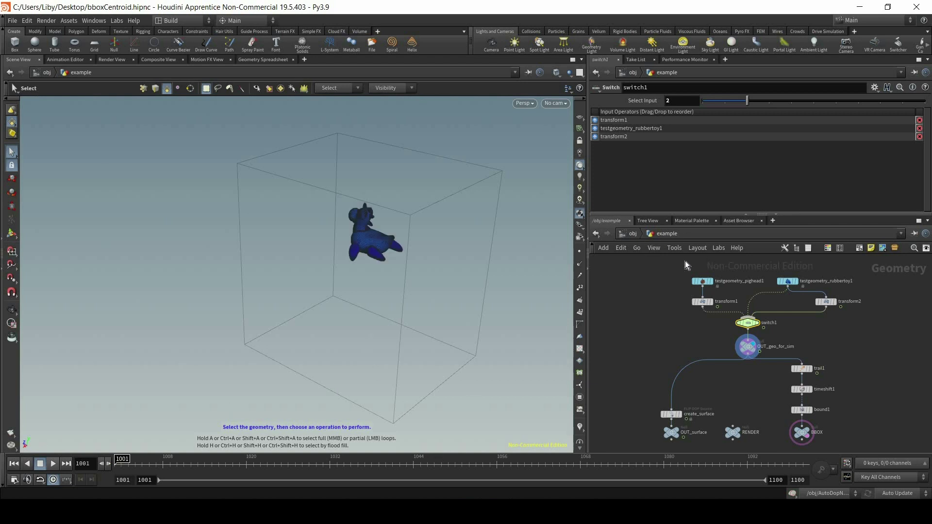
{"action": "left_click", "coordinate": [631, 233]}
{"action": "double_click", "coordinate": [738, 342]}
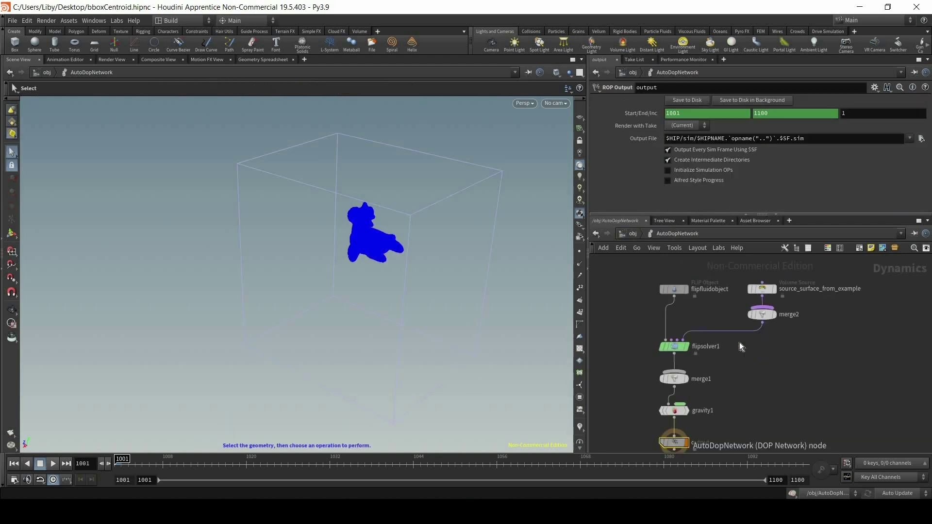
{"action": "key", "text": "p"}
{"action": "key", "text": "p"}
{"action": "key", "text": "Tab"}
{"action": "type", "text": "POPA"}
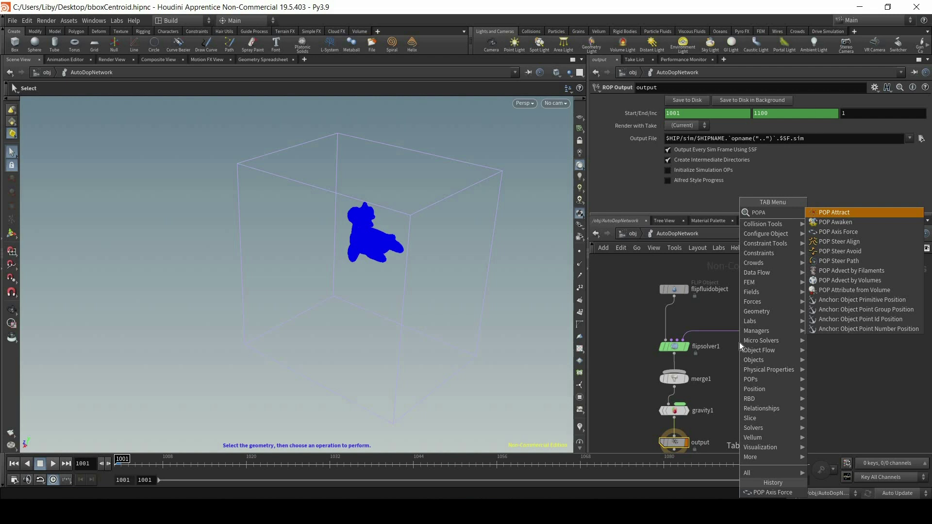
{"action": "type", "text": "x"}
{"action": "key", "text": "Return"}
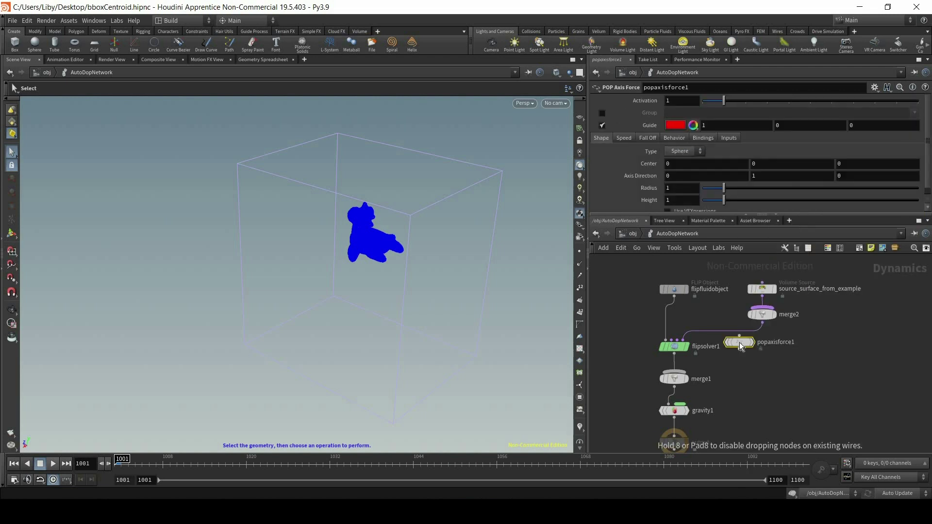
- Place the POP Axis Force above the solver, wire it into flipsolver1's Particle Velocity input, and move flipfluidobject aside
{"action": "left_click", "coordinate": [725, 271]}
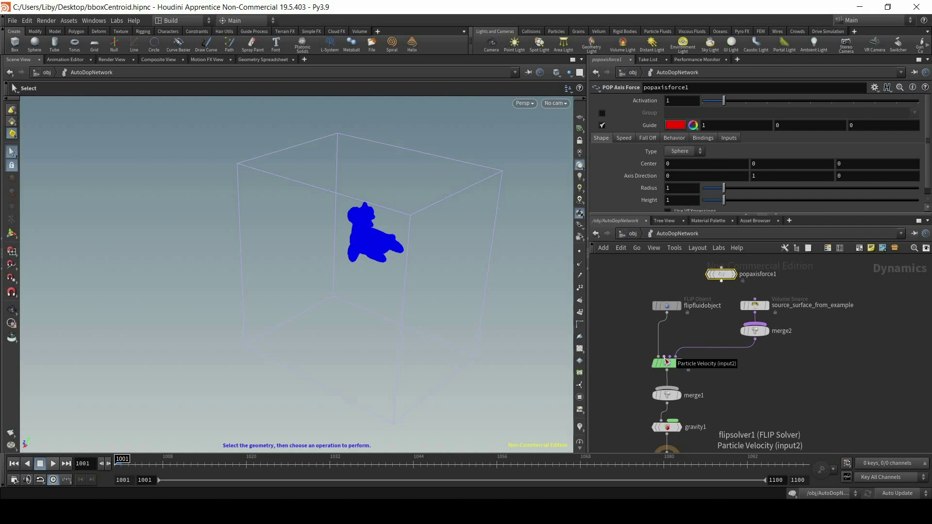
{"action": "left_click_drag", "start_coordinate": [665, 361], "coordinate": [728, 277]}
{"action": "left_click_drag", "start_coordinate": [673, 306], "coordinate": [619, 295]}
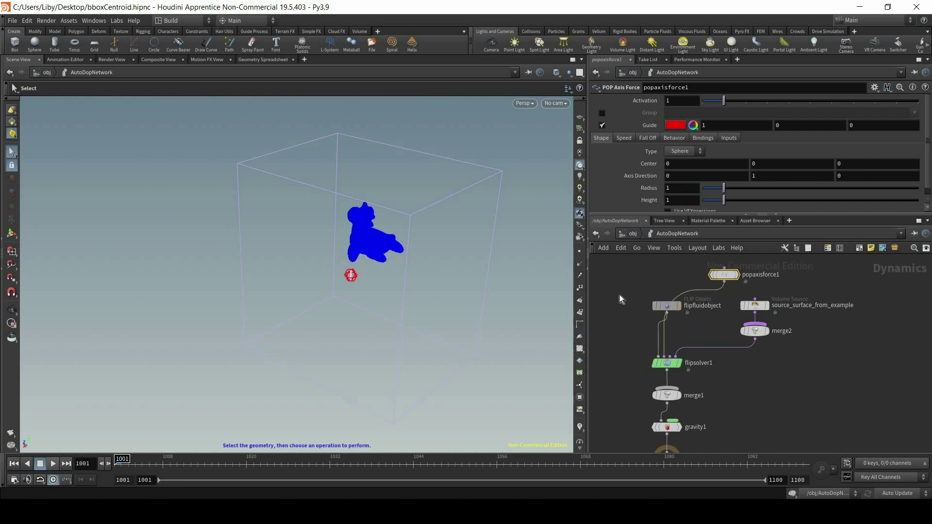
- Set the POP Axis Force's Radius and Height to 10
{"action": "key", "text": "space"}
{"action": "right_click_drag", "start_coordinate": [380, 240], "coordinate": [387, 214]}
{"action": "left_click_drag", "start_coordinate": [387, 214], "coordinate": [307, 316]}
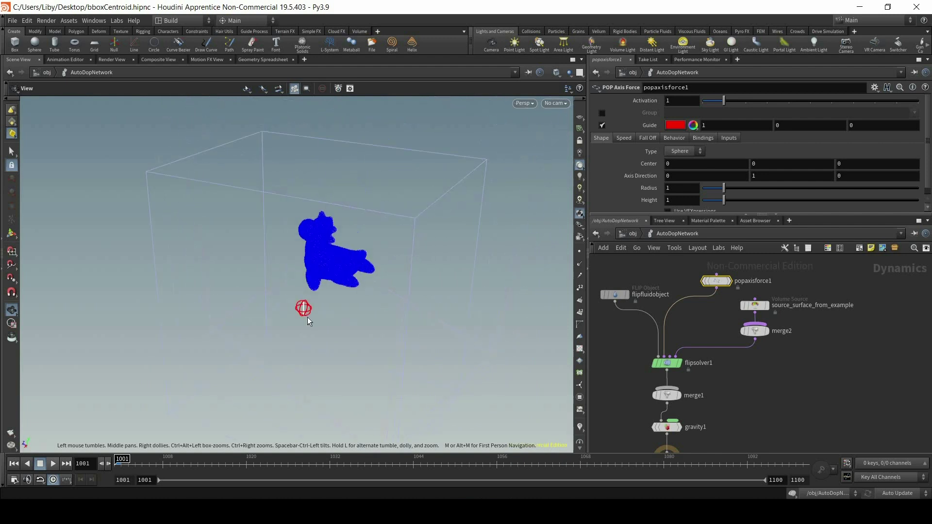
{"action": "key", "text": "s"}
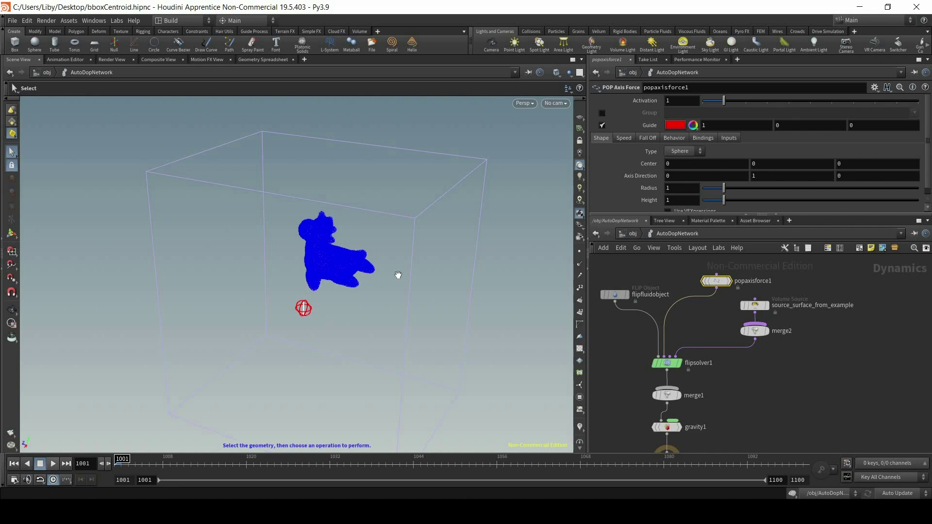
{"action": "middle_click_drag", "start_coordinate": [397, 275], "coordinate": [435, 247], "text": "alt"}
{"action": "left_click_drag", "start_coordinate": [435, 248], "coordinate": [360, 292], "text": "alt"}
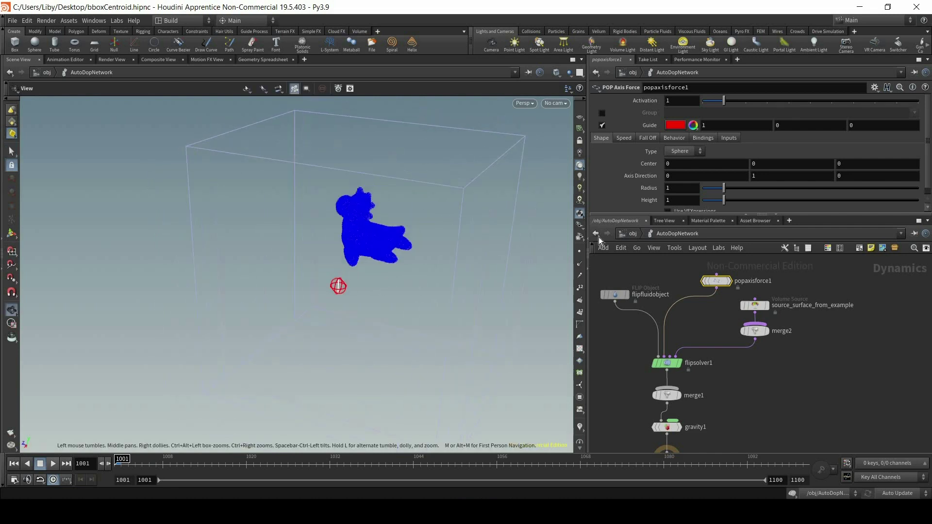
{"action": "left_click_drag", "start_coordinate": [726, 188], "coordinate": [919, 189]}
{"action": "left_click_drag", "start_coordinate": [723, 200], "coordinate": [919, 200]}
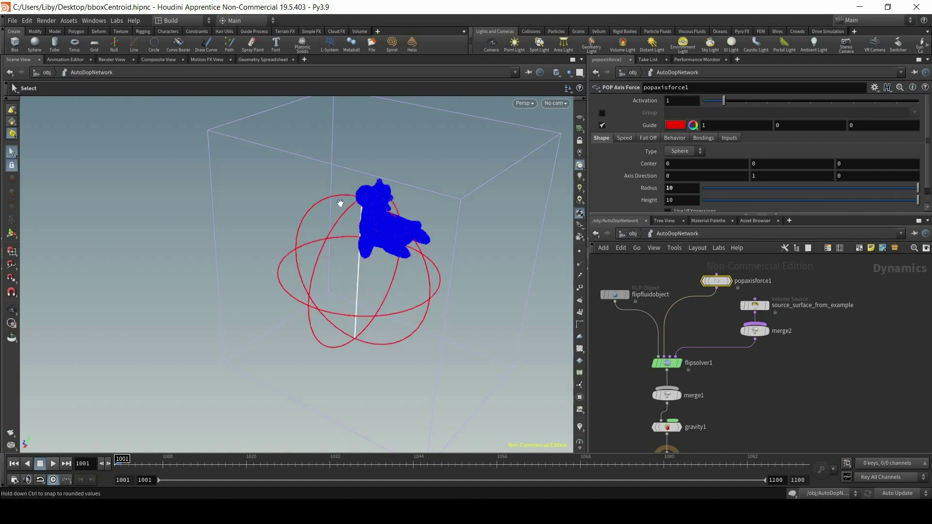
- Try shifting the POP Axis Force's Center by hand to -1.6 on all three axes
{"action": "key", "text": "Escape"}
{"action": "left_click_drag", "start_coordinate": [385, 276], "coordinate": [352, 292]}
{"action": "key", "text": "s"}
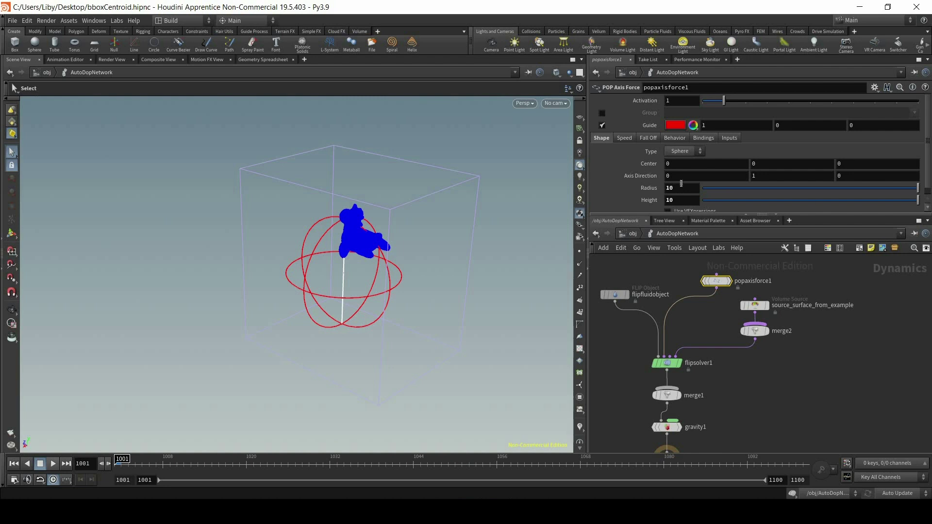
{"action": "middle_click_drag", "start_coordinate": [647, 165], "coordinate": [204, 275]}
{"action": "left_click_drag", "start_coordinate": [418, 233], "coordinate": [331, 295], "text": "alt"}
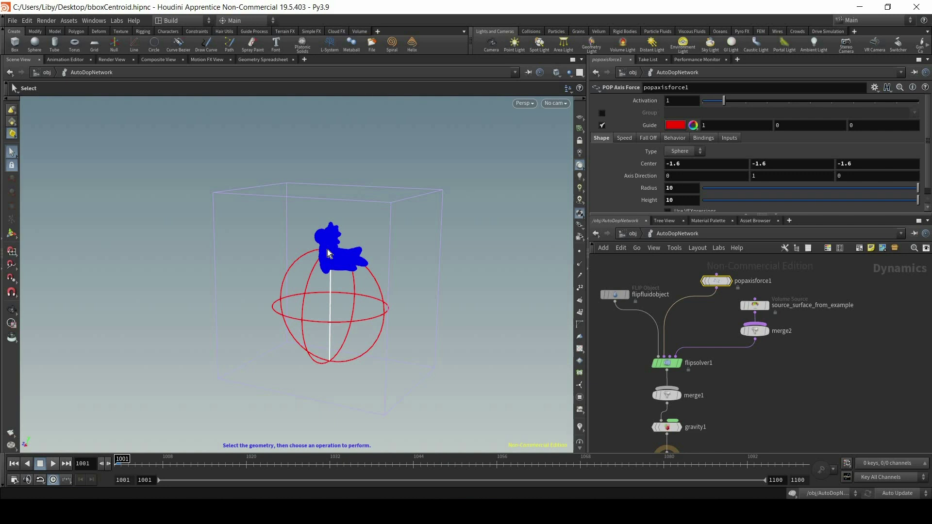
- Go back into the example geometry and compare OUT_geo_for_sim with the BBOX output
{"action": "key", "text": "u"}
{"action": "double_click", "coordinate": [685, 316]}
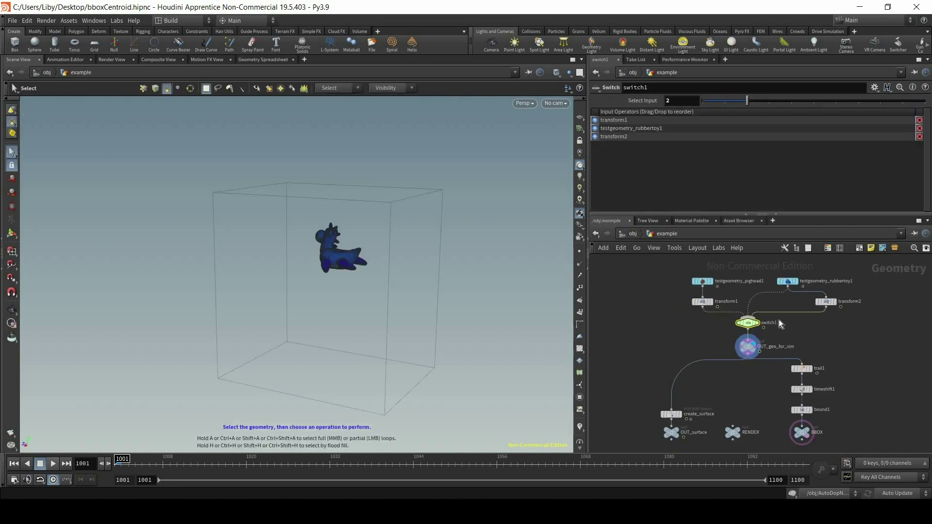
{"action": "left_click", "coordinate": [739, 353]}
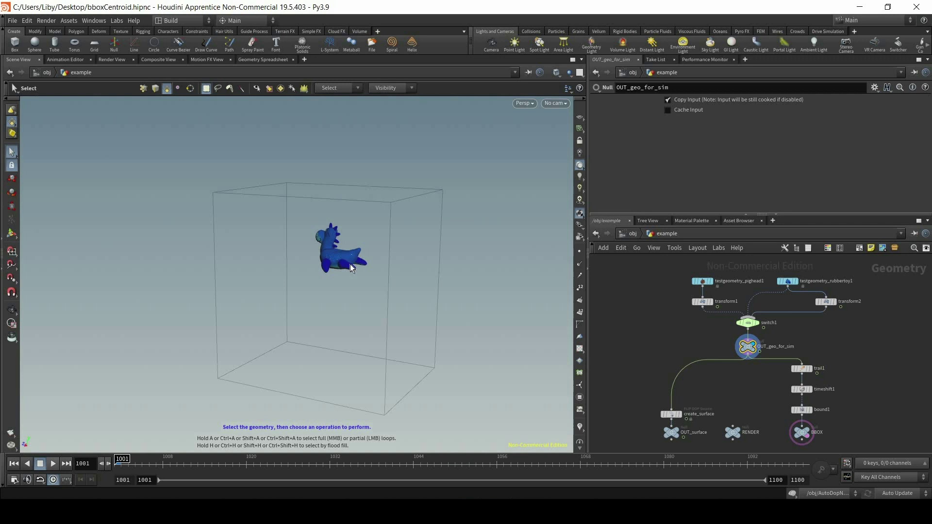
{"action": "left_click_drag", "start_coordinate": [843, 417], "coordinate": [772, 459]}
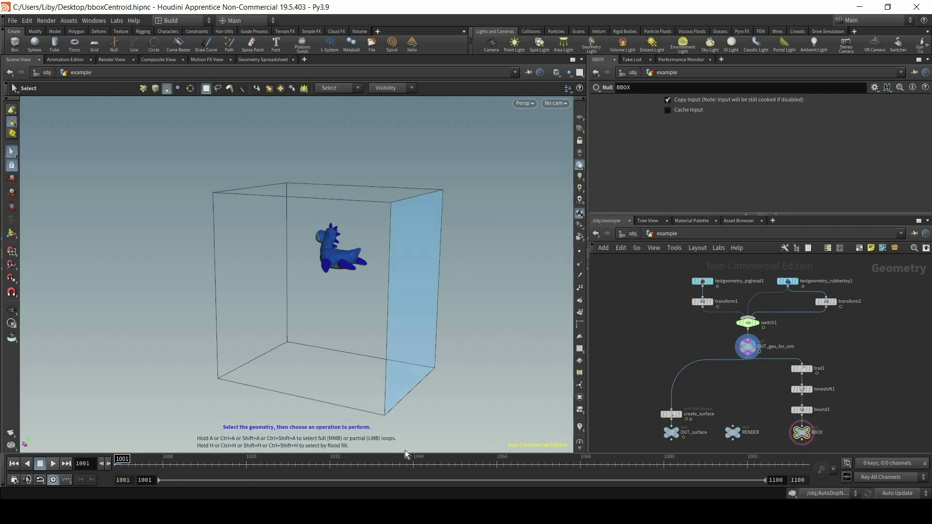
- Reveal flipsolver1's volume limit expressions in AutoDopNetwork and copy the Box Center X expression, centroid('/obj/example/BBOX',D_X)
{"action": "left_click", "coordinate": [632, 233]}
{"action": "double_click", "coordinate": [738, 340]}
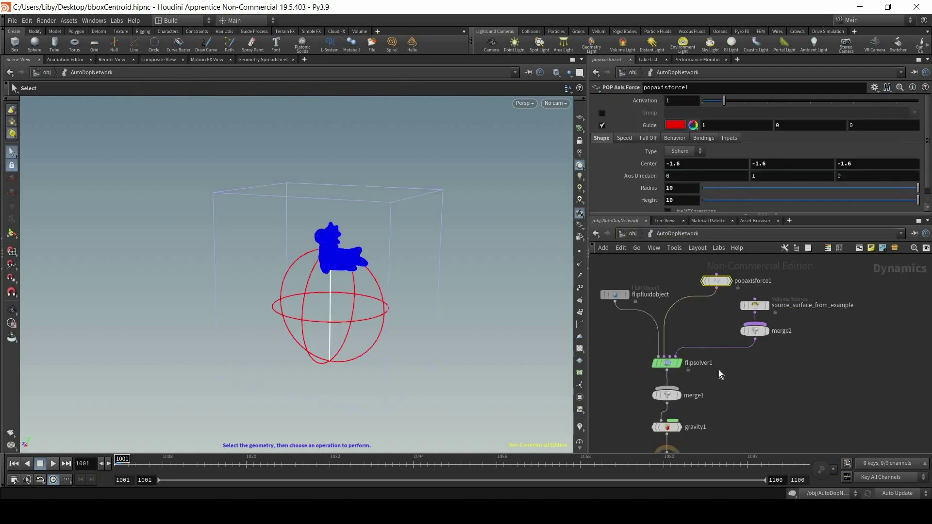
{"action": "left_click_drag", "start_coordinate": [726, 368], "coordinate": [636, 360]}
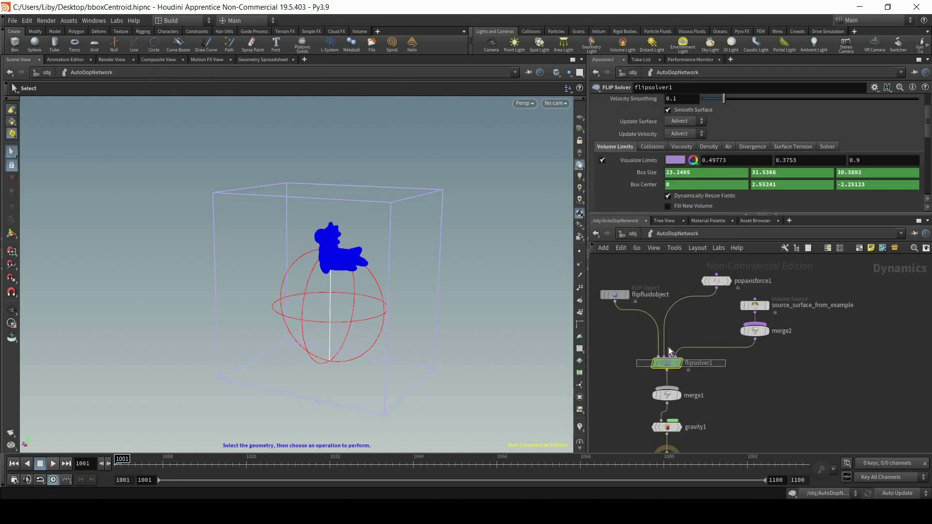
{"action": "left_click", "coordinate": [646, 173]}
{"action": "left_click", "coordinate": [643, 185]}
{"action": "left_click", "coordinate": [679, 186]}
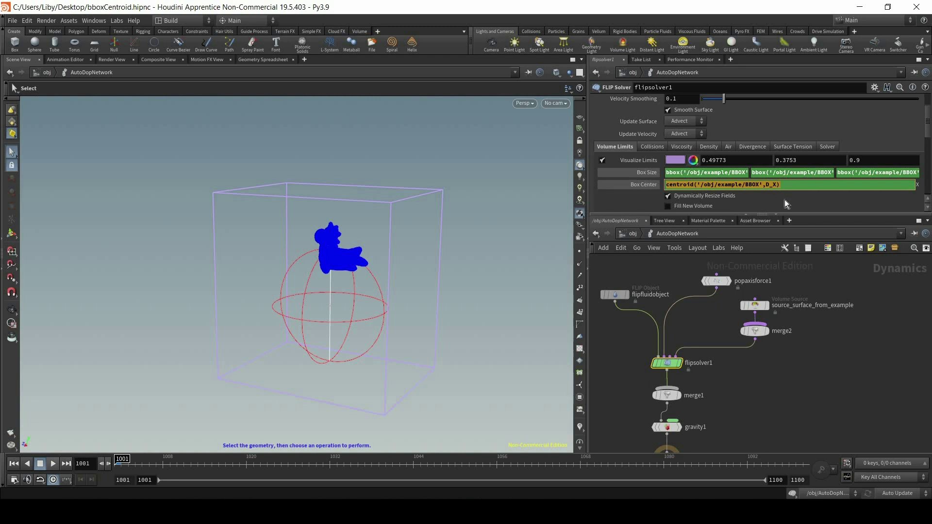
{"action": "key", "text": "Return"}
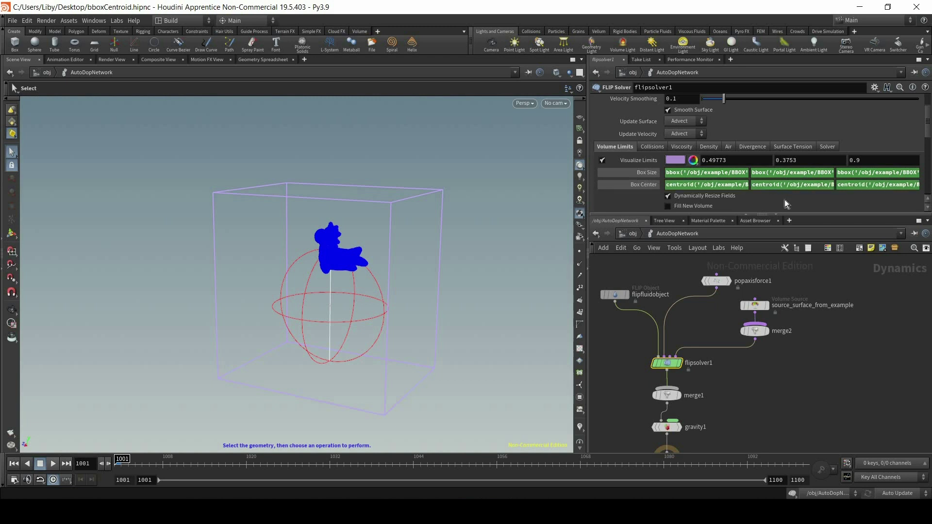
- Enter the centroid expressions referencing /obj/example/BBOX in popaxisforce1's Center, using D_X, D_Y and D_Z for the respective axes
{"action": "left_click", "coordinate": [718, 281]}
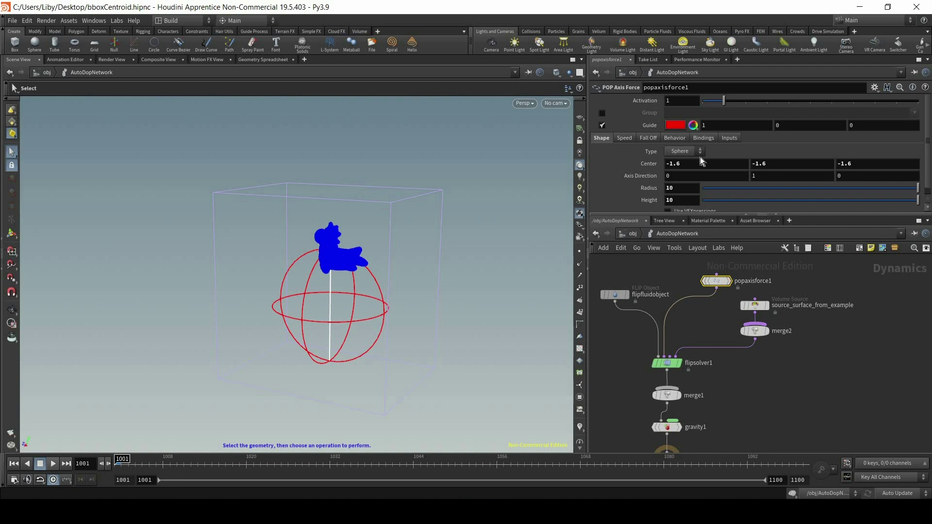
{"action": "left_click", "coordinate": [655, 167]}
{"action": "type", "text": "centroid('/obj/example/BBOX',D_X)"}
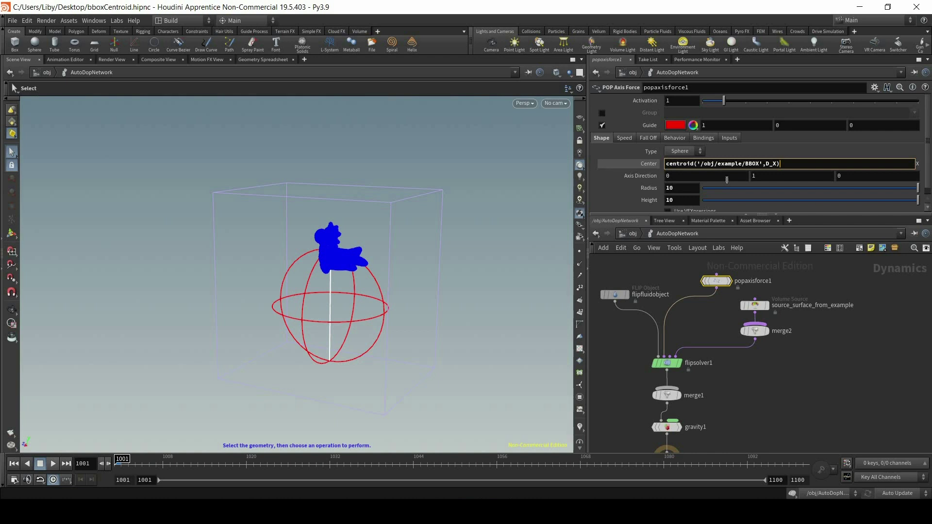
{"action": "key", "text": "Tab"}
{"action": "type", "text": "centroid('/obj/example/BBOX',D_X)"}
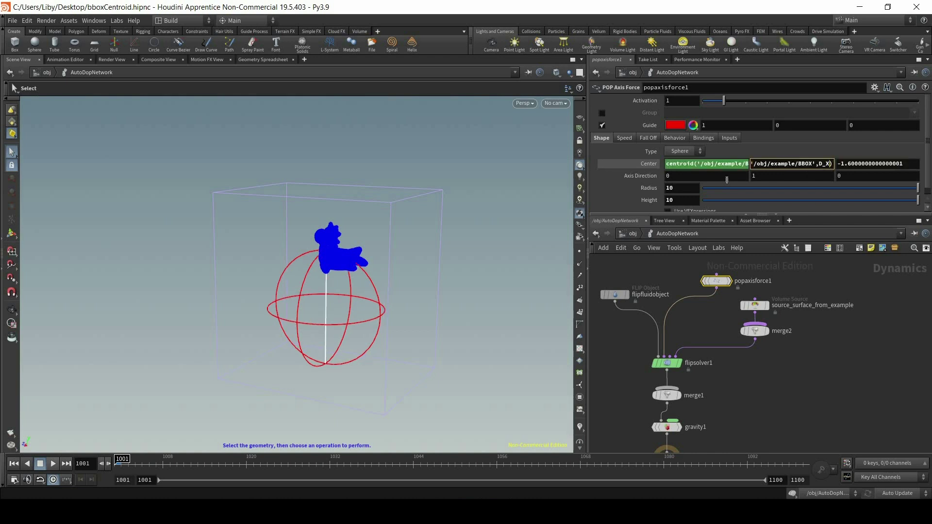
{"action": "key", "text": "Tab"}
{"action": "type", "text": "centroid('/obj/example/BBOX',D_X)"}
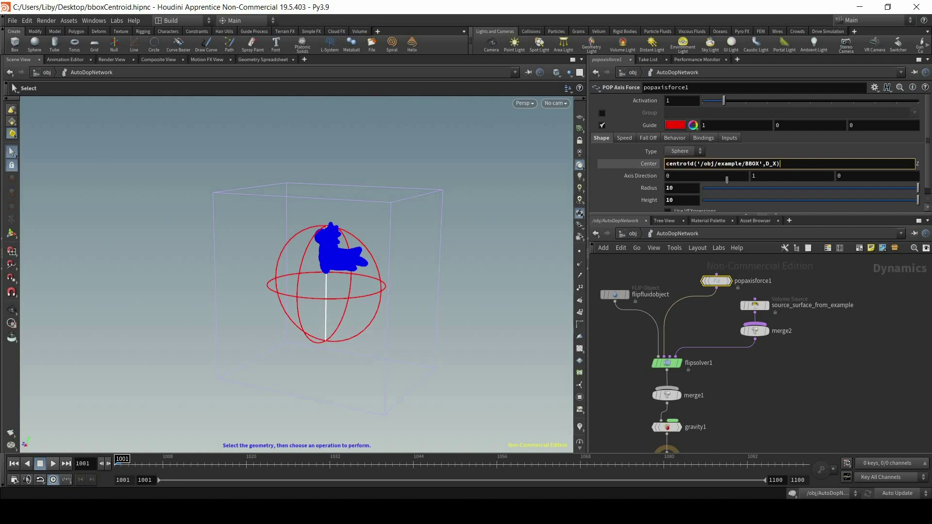
{"action": "key", "text": "Return"}
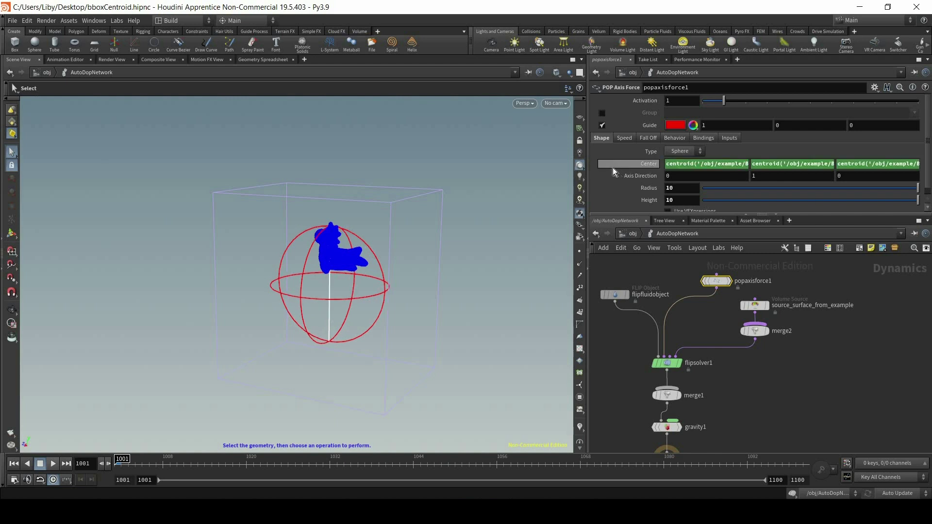
- Check the centred force guide from another angle, then set switch1's Select Input to 0 in the example geometry
{"action": "left_click_drag", "start_coordinate": [406, 258], "coordinate": [345, 260]}
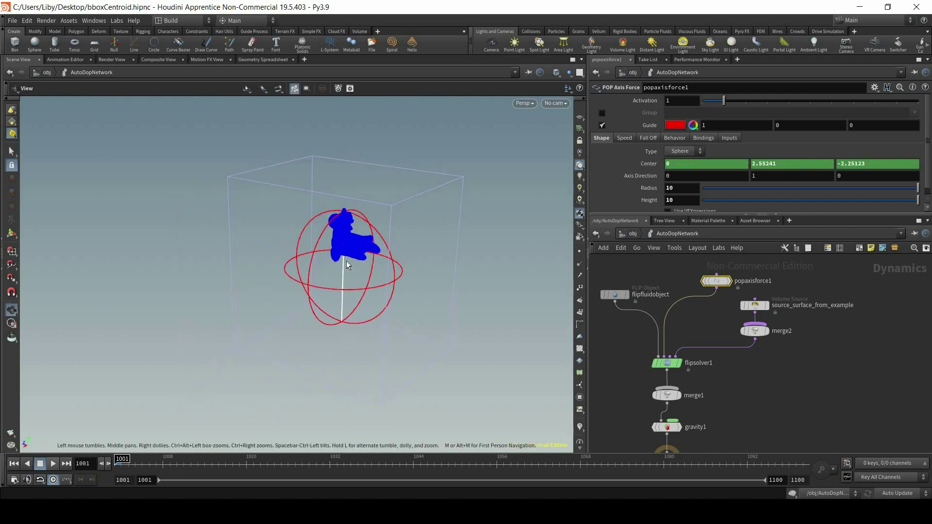
{"action": "key", "text": "s"}
{"action": "left_click", "coordinate": [630, 233]}
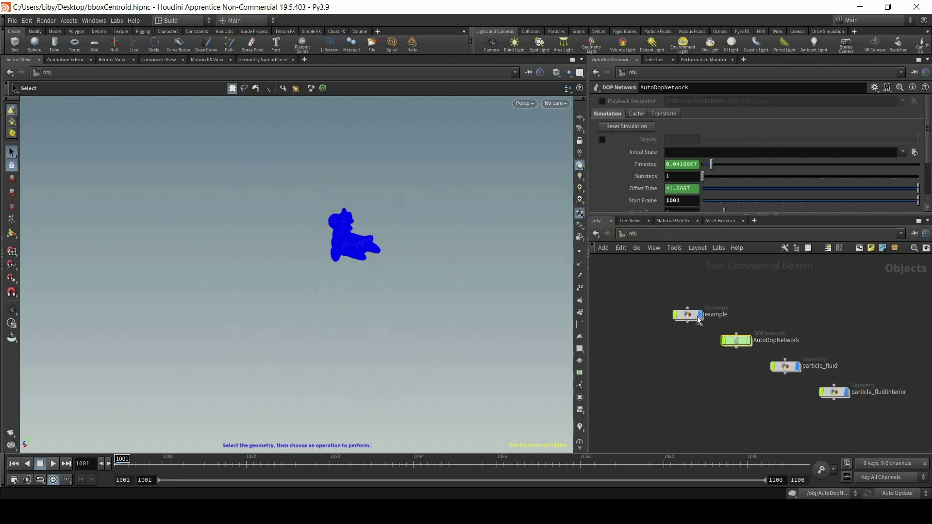
{"action": "double_click", "coordinate": [688, 316]}
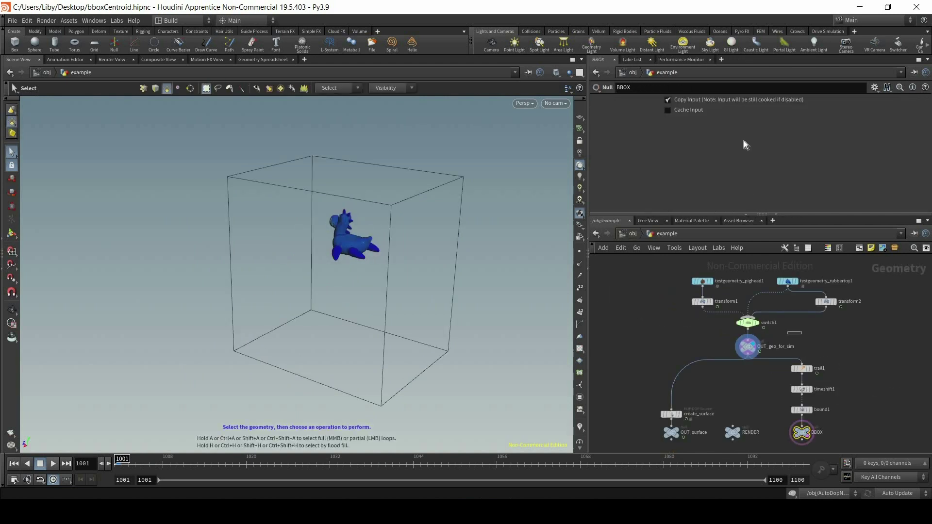
{"action": "left_click", "coordinate": [748, 322]}
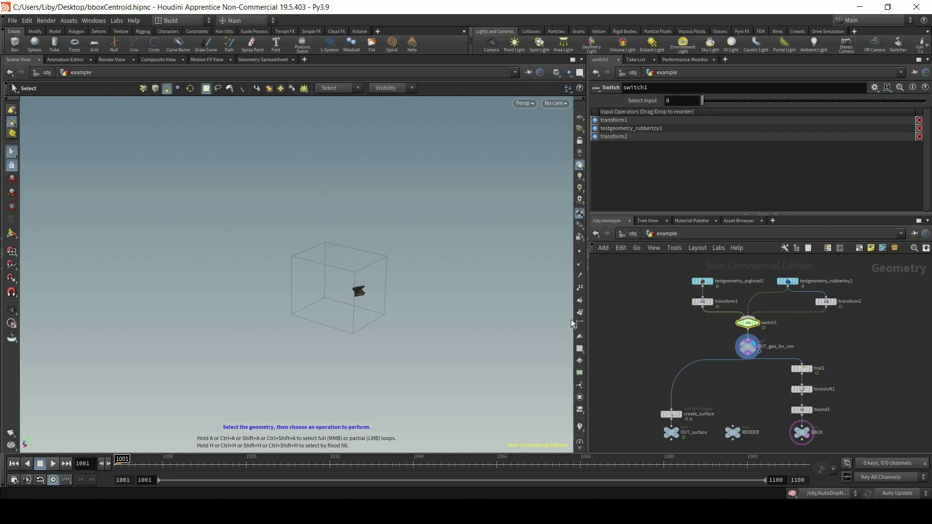
- Return to AutoDopNetwork and inspect how popaxisforce1's guide sits around the new geometry and its bounding box
{"action": "left_click", "coordinate": [630, 234]}
{"action": "double_click", "coordinate": [736, 340]}
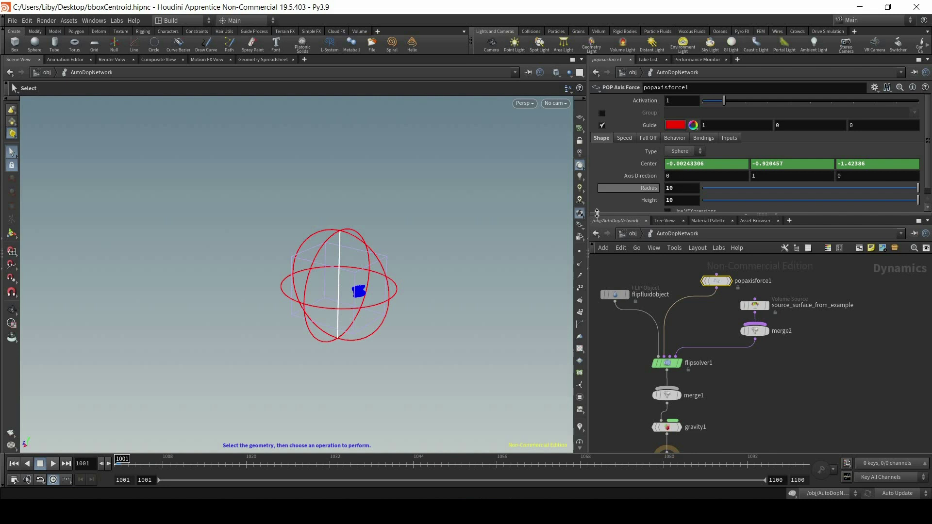
{"action": "left_click_drag", "start_coordinate": [382, 308], "coordinate": [367, 255], "text": "alt"}
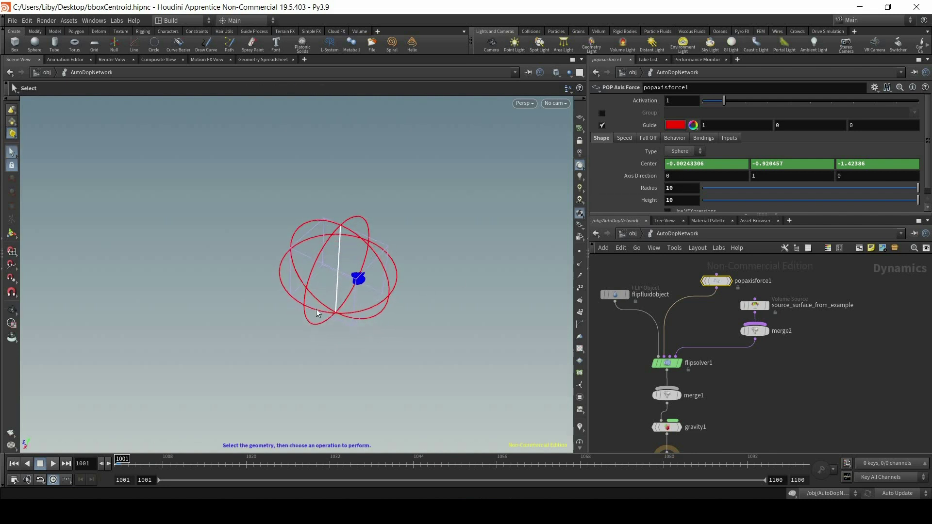
{"action": "left_click_drag", "start_coordinate": [430, 275], "coordinate": [436, 245], "text": "alt"}
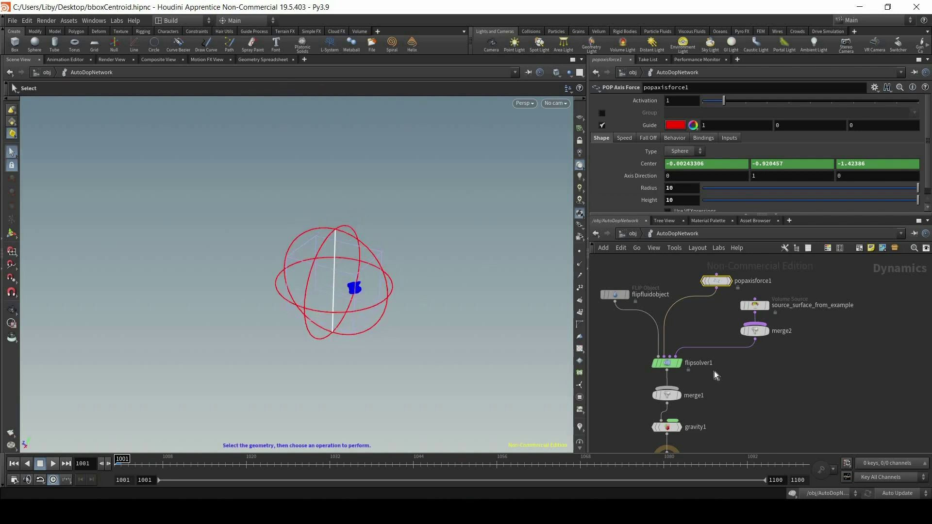
- Copy flipsolver1's Box Size X expression, bbox('/obj/example/BBOX',D_XSIZE), into popaxisforce1's Radius
{"action": "left_click", "coordinate": [666, 363]}
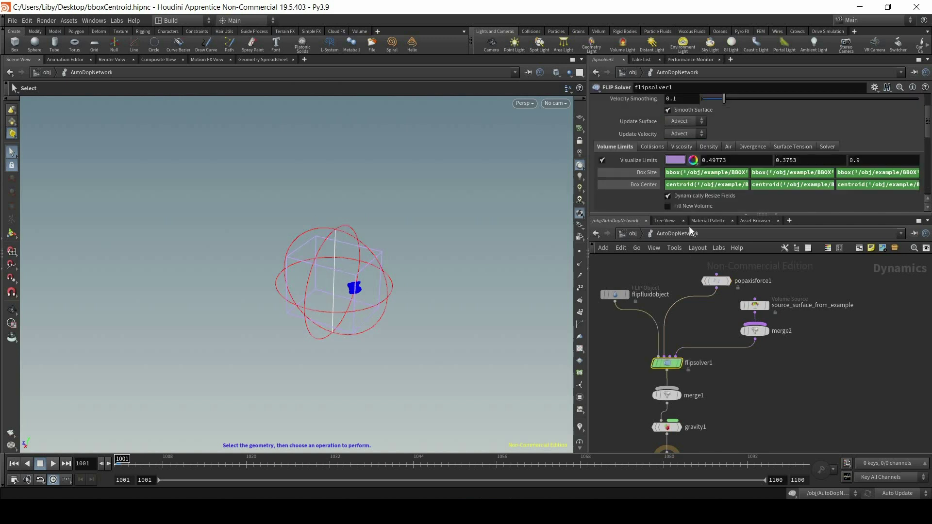
{"action": "left_click", "coordinate": [714, 174]}
{"action": "key", "text": "ctrl+c"}
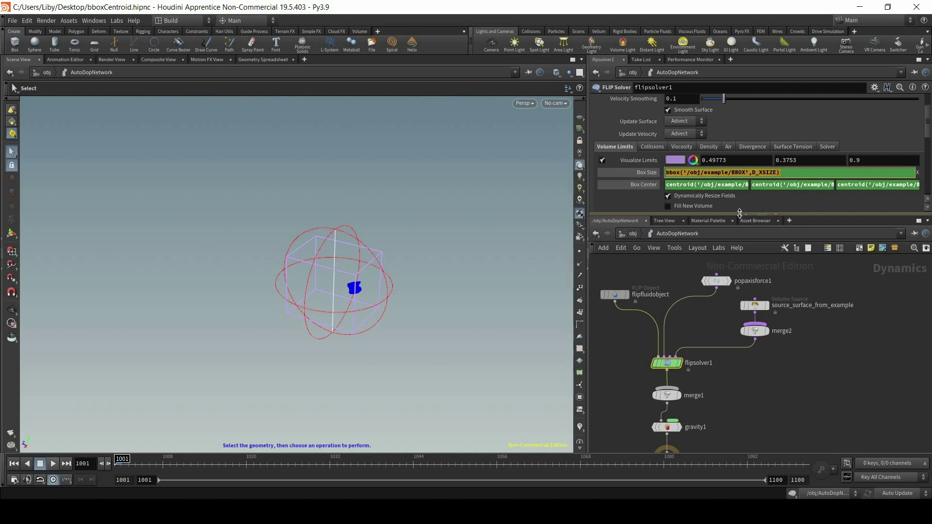
{"action": "left_click", "coordinate": [716, 280]}
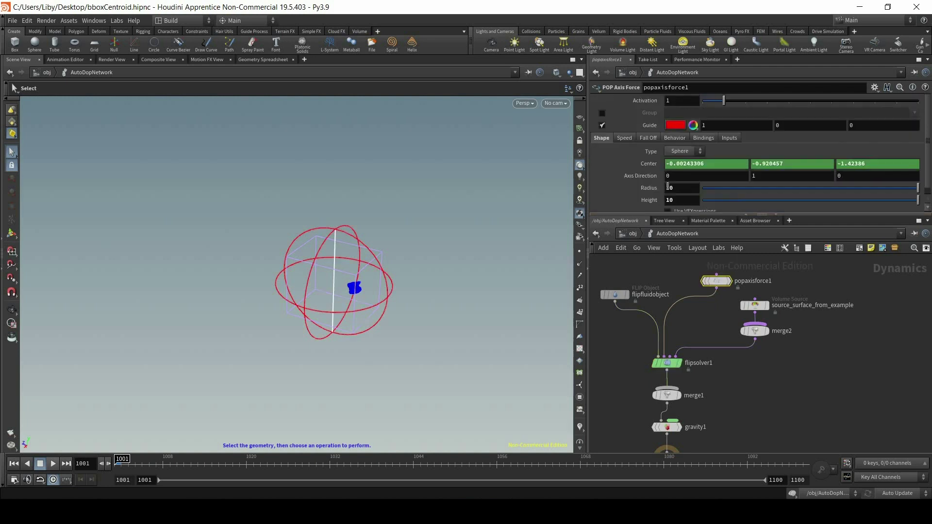
{"action": "key", "text": "ctrl+v"}
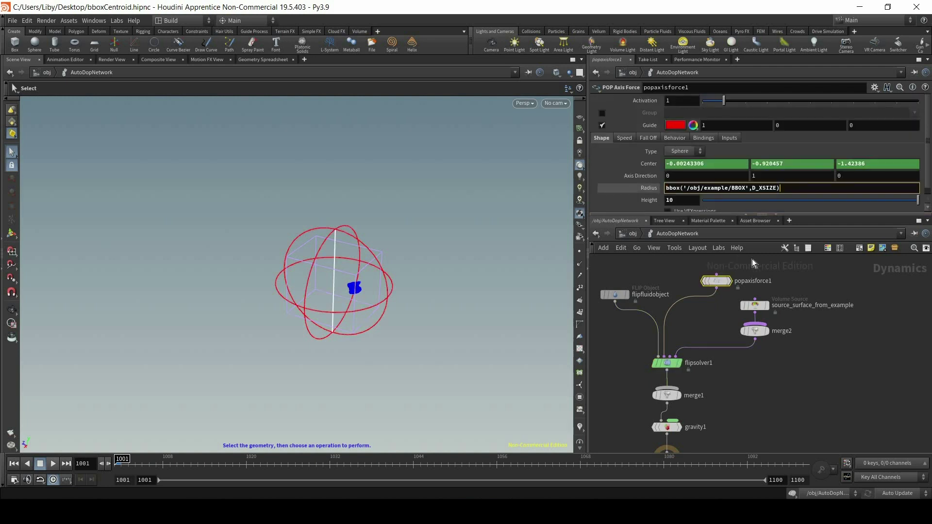
{"action": "key", "text": "Return"}
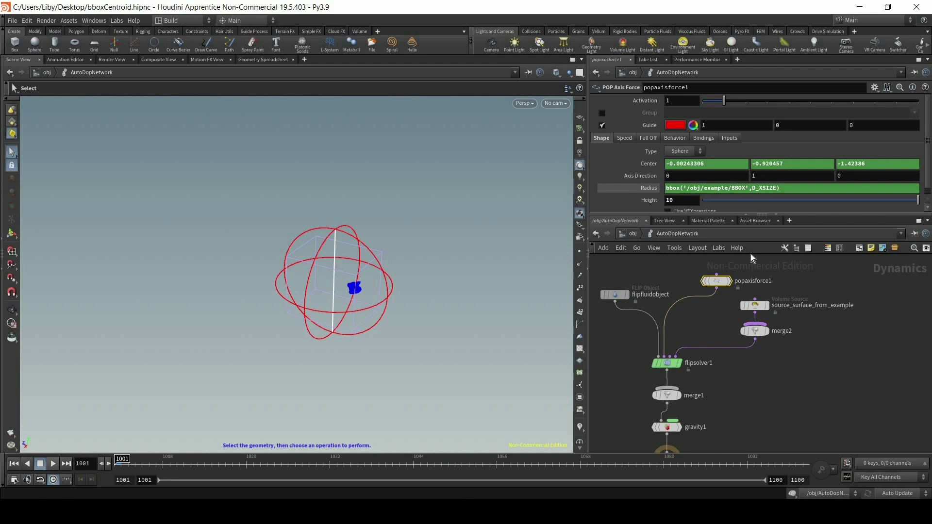
{"action": "left_click", "coordinate": [642, 189]}
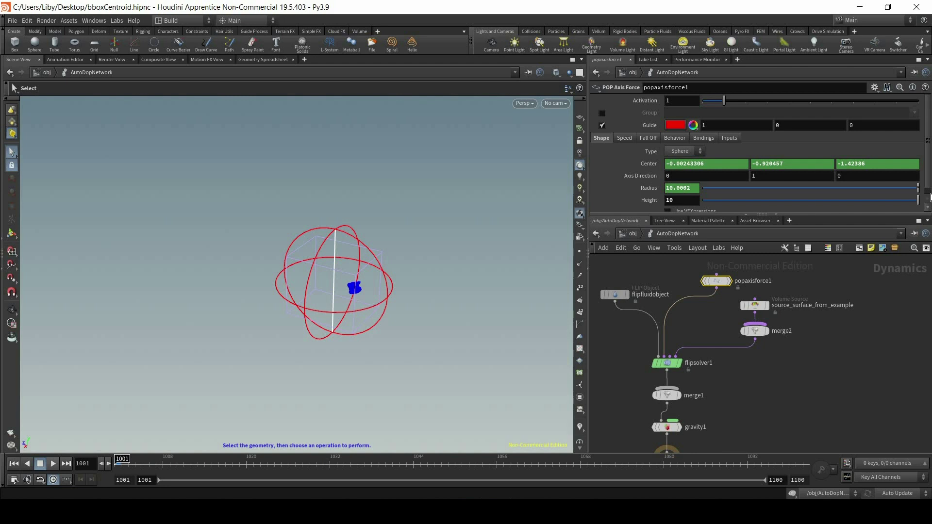
- Remove the expression from popaxisforce1's Radius, restore its default value and check the guide from another angle
{"action": "right_click", "coordinate": [655, 191]}
{"action": "left_click", "coordinate": [710, 306]}
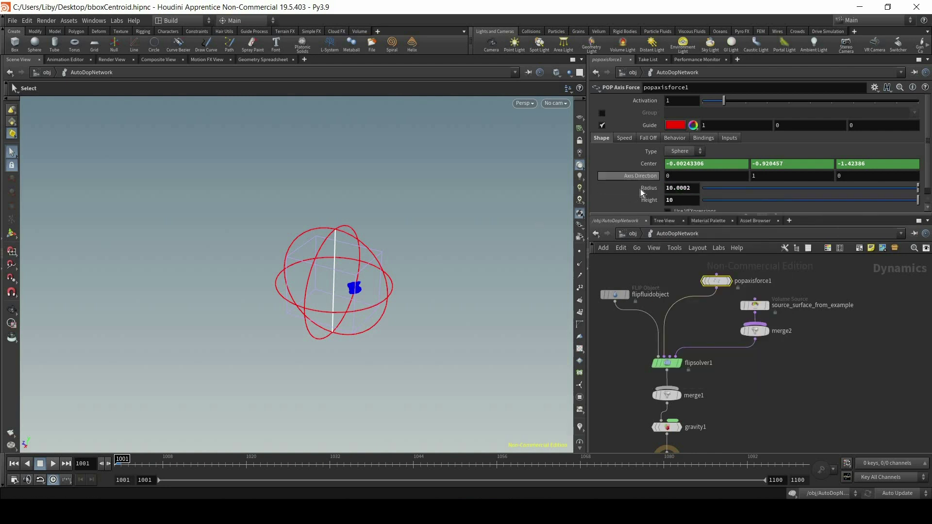
{"action": "middle_click", "coordinate": [640, 188], "text": "ctrl"}
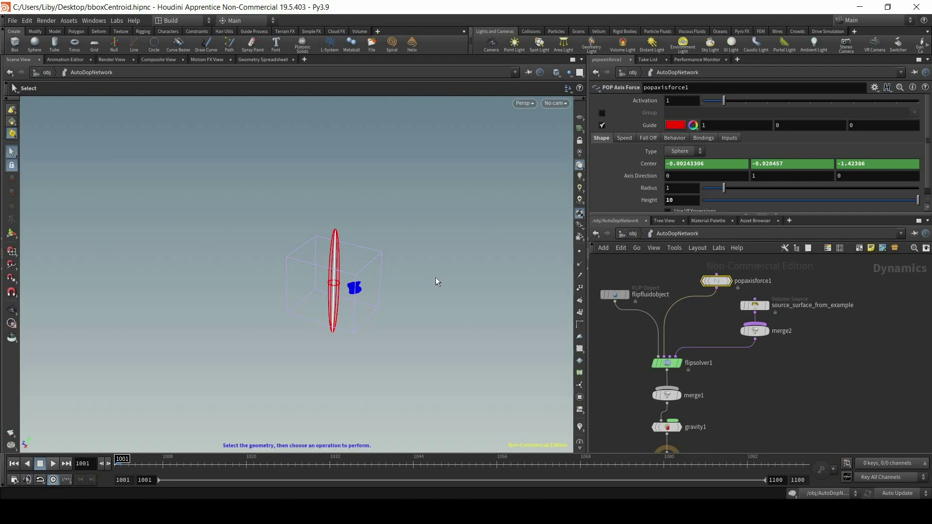
{"action": "left_click_drag", "start_coordinate": [457, 260], "coordinate": [412, 257], "text": "alt"}
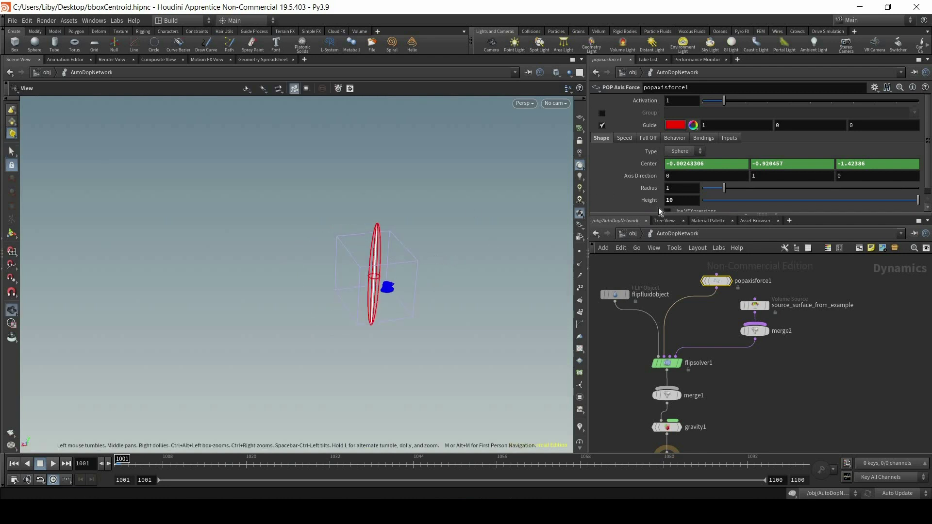
- Enter bbox('/obj/example/BBOX',D_XSIZE) as popaxisforce1's Radius again
{"action": "left_click", "coordinate": [686, 190]}
{"action": "key", "text": "ctrl+v"}
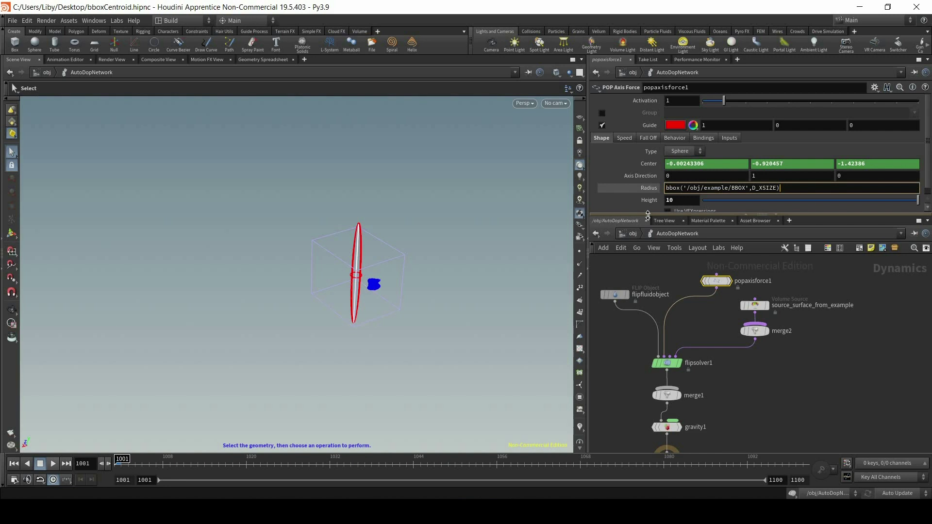
{"action": "key", "text": "Return"}
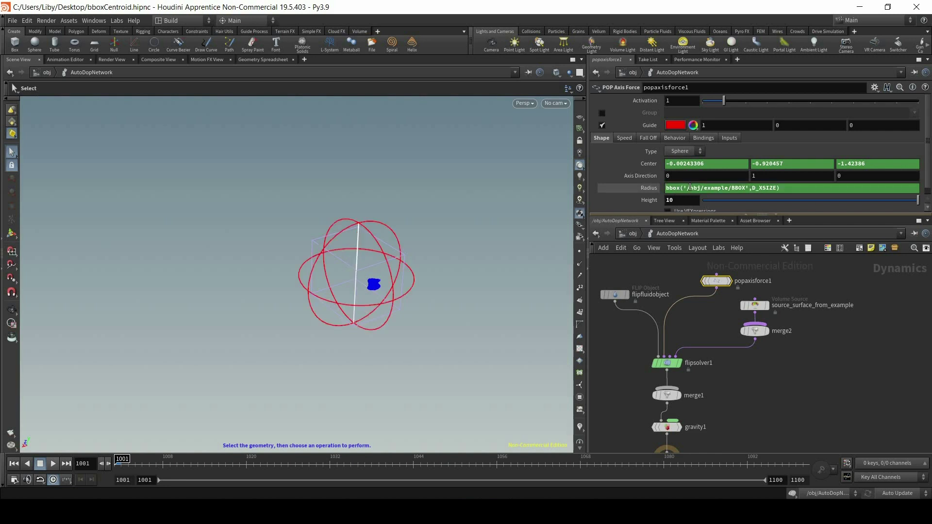
{"action": "left_click", "coordinate": [649, 189]}
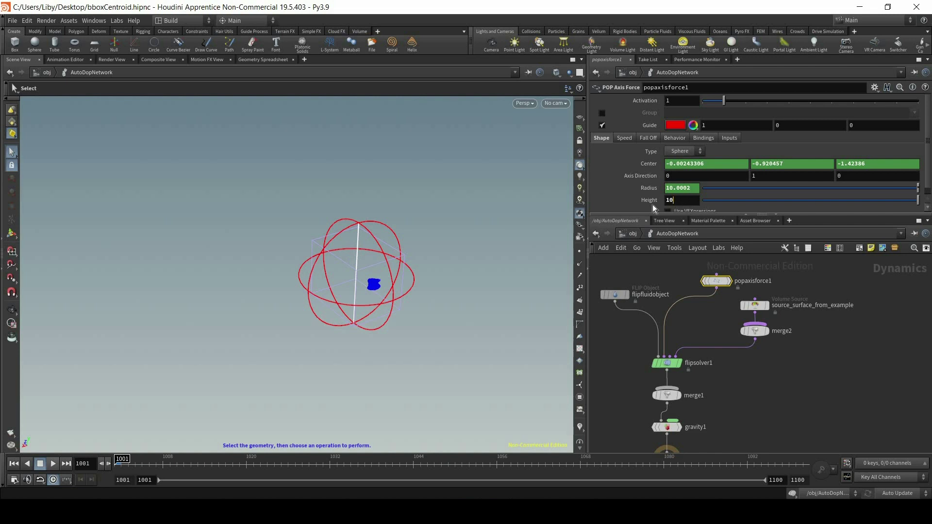
- Set popaxisforce1's Height to the expression bbox('/obj/example/BBOX',D_YSIZE)
{"action": "type", "text": "bbox('/obj/example/BBOX',D_XSIZE)"}
{"action": "key", "text": "Left"}
{"action": "key", "text": "Left"}
{"action": "key", "text": "BackSpace"}
{"action": "type", "text": "Y"}
{"action": "key", "text": "Return"}
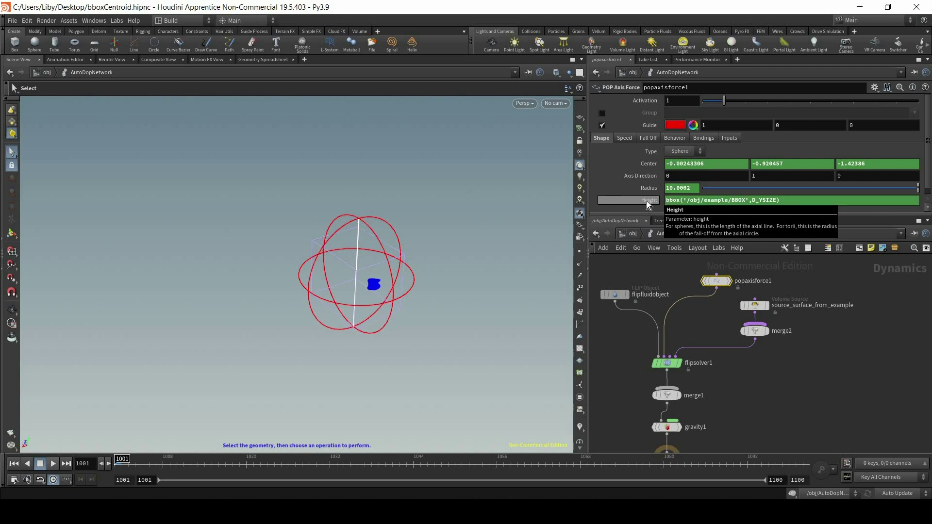
{"action": "left_click", "coordinate": [647, 202]}
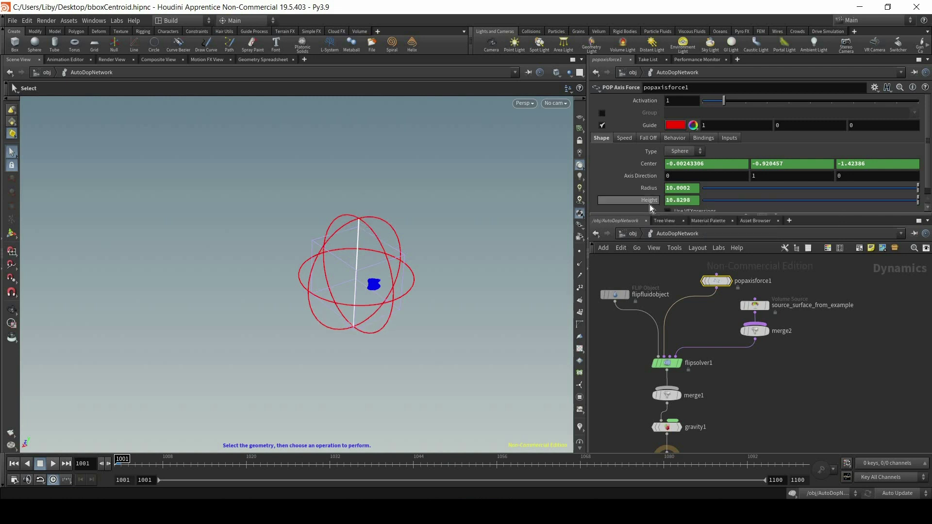
- Set switch1's Select Input to 2 in the example geometry and inspect popaxisforce1's guide in AutoDopNetwork
{"action": "key", "text": "u"}
{"action": "double_click", "coordinate": [692, 314]}
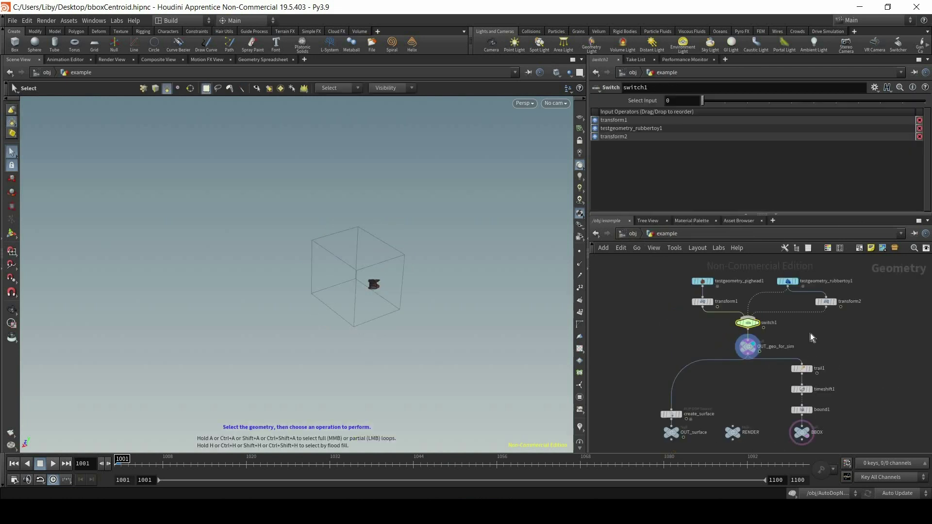
{"action": "left_click", "coordinate": [746, 101]}
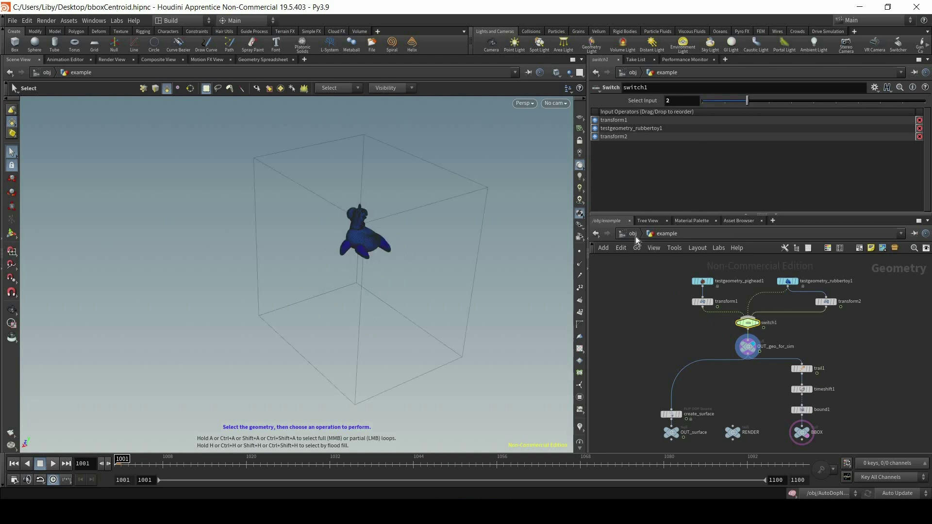
{"action": "key", "text": "u"}
{"action": "double_click", "coordinate": [737, 342]}
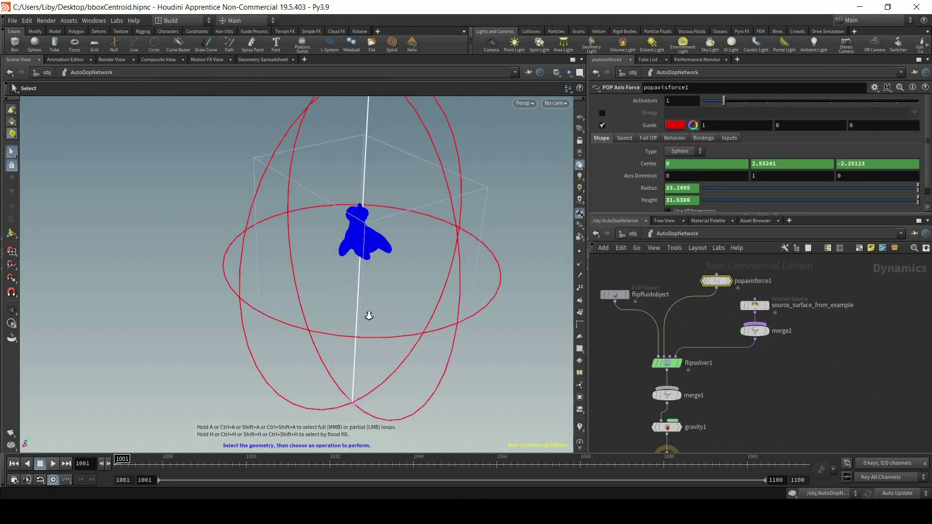
{"action": "right_click_drag", "start_coordinate": [403, 205], "coordinate": [387, 266], "text": "alt"}
{"action": "left_click_drag", "start_coordinate": [387, 266], "coordinate": [410, 287], "text": "alt"}
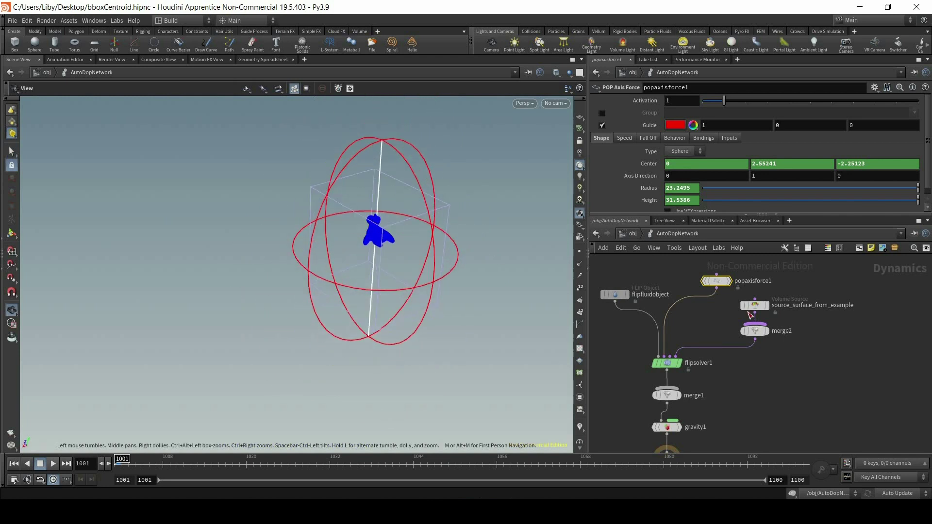
- Set flipfluidobject's Particle Separation to 0.25 and bypass gravity1
{"action": "key", "text": "s"}
{"action": "left_click", "coordinate": [614, 294]}
{"action": "left_click", "coordinate": [694, 114]}
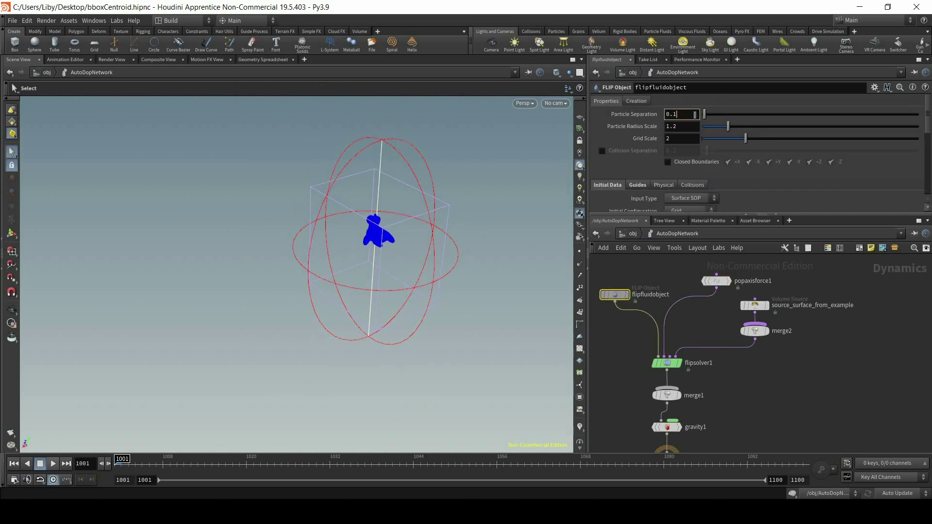
{"action": "type", "text": "25"}
{"action": "key", "text": "Return"}
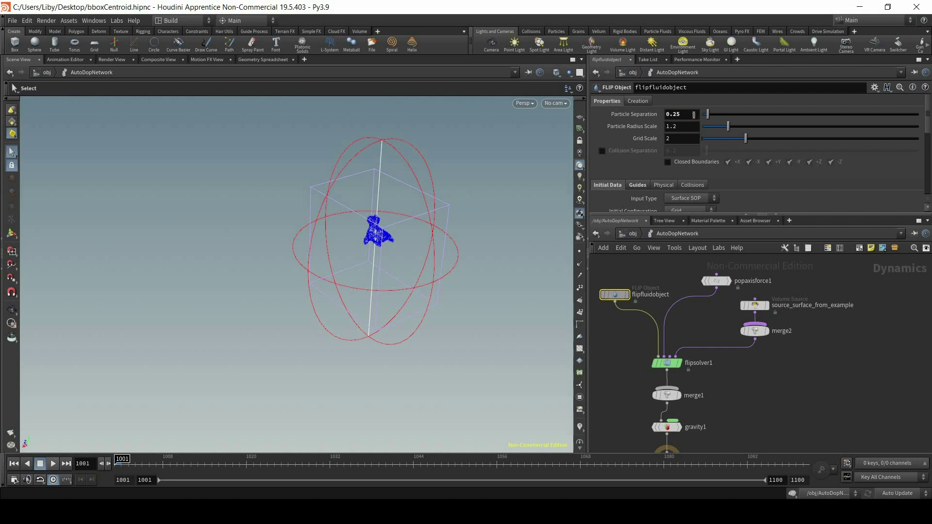
{"action": "left_click", "coordinate": [650, 410]}
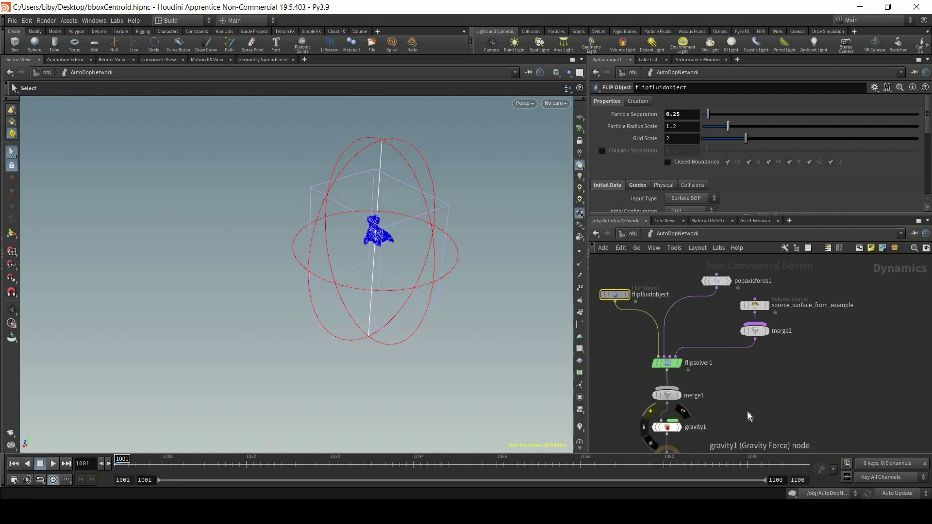
- Play the simulation, view the fluid motion from another angle and return to the first frame
{"action": "left_click", "coordinate": [52, 464]}
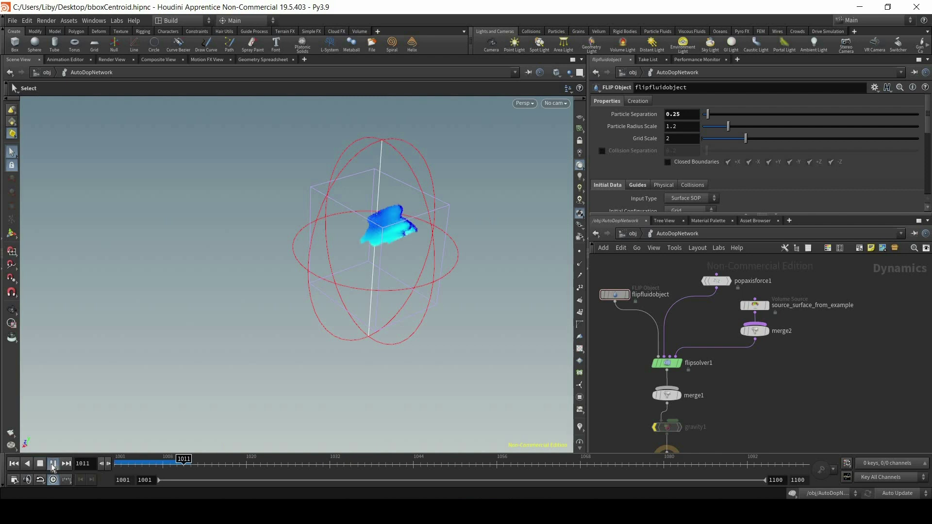
{"action": "left_click", "coordinate": [52, 464]}
{"action": "left_click_drag", "start_coordinate": [272, 291], "coordinate": [314, 320], "text": "alt"}
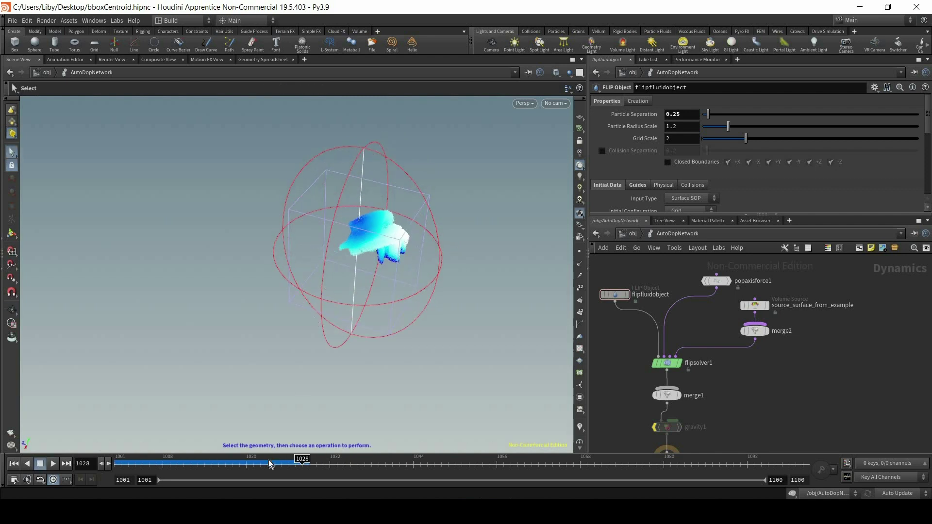
{"action": "key", "text": "ctrl+Left"}
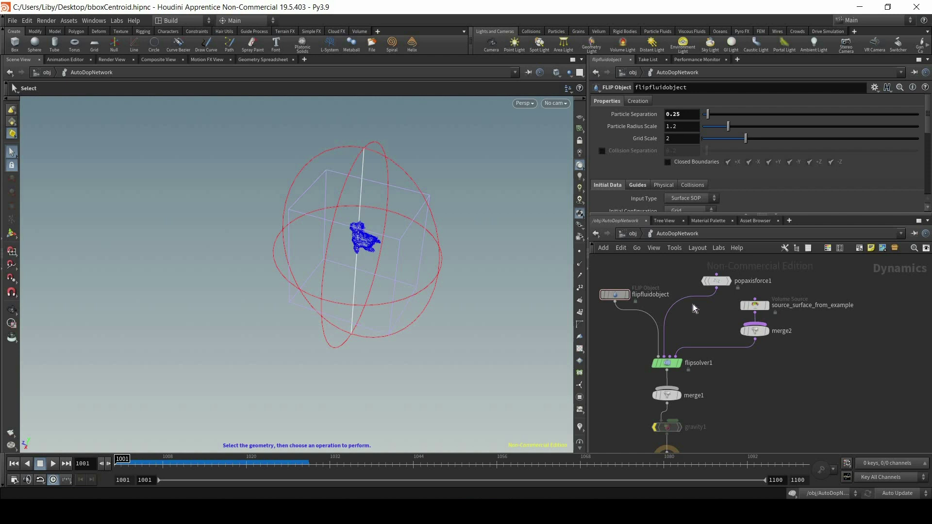
- Set popaxisforce1's Orbit Speed to 5 and Suction Speed to 1, and test-play the simulation
{"action": "left_click", "coordinate": [714, 281]}
{"action": "left_click", "coordinate": [625, 140]}
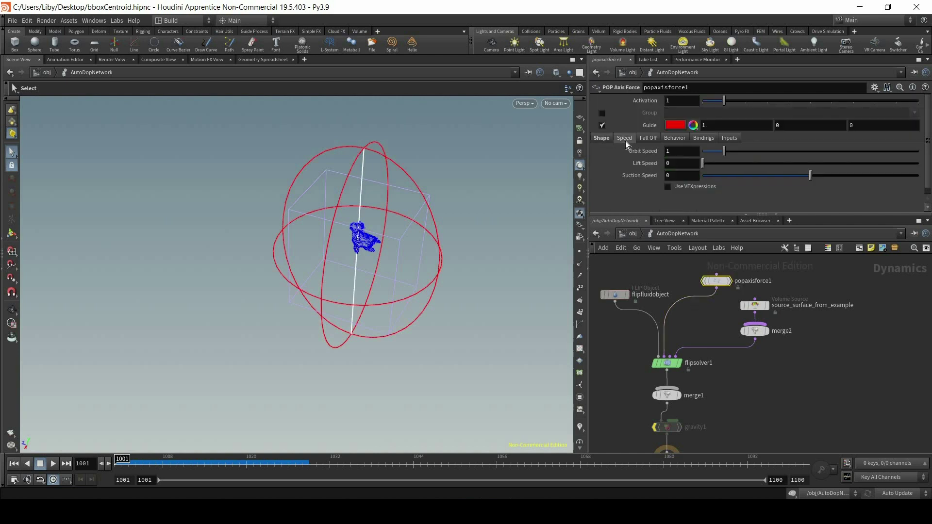
{"action": "left_click_drag", "start_coordinate": [727, 151], "coordinate": [918, 151]}
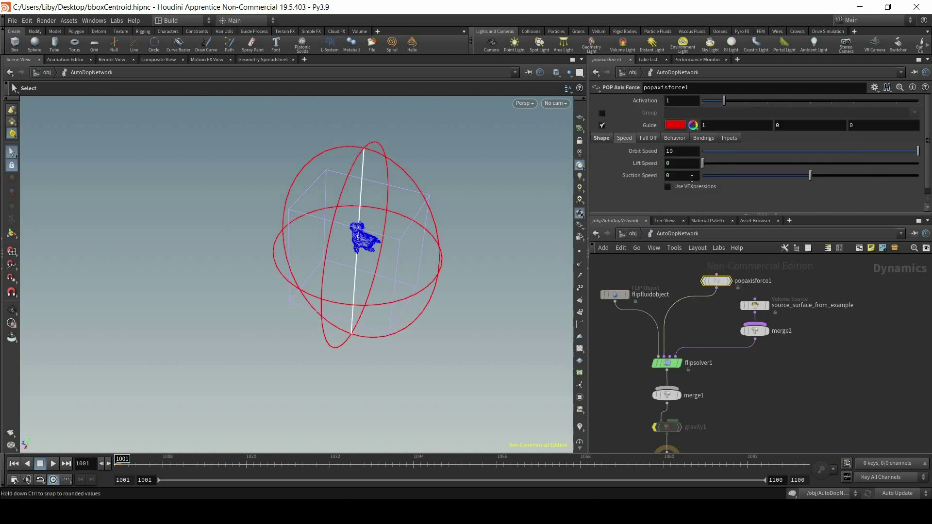
{"action": "left_click", "coordinate": [648, 155]}
{"action": "type", "text": "5"}
{"action": "key", "text": "Return"}
{"action": "left_click_drag", "start_coordinate": [673, 175], "coordinate": [648, 177]}
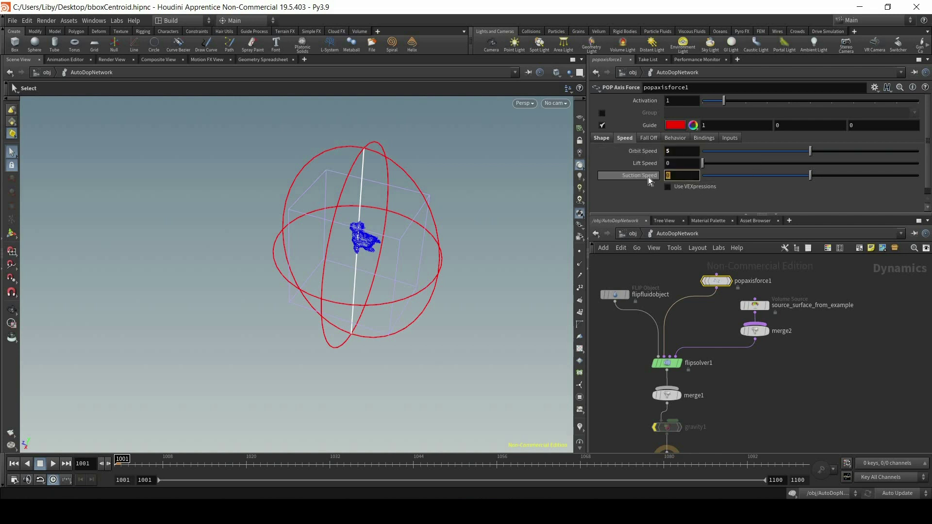
{"action": "type", "text": "1"}
{"action": "key", "text": "Return"}
{"action": "left_click", "coordinate": [53, 463]}
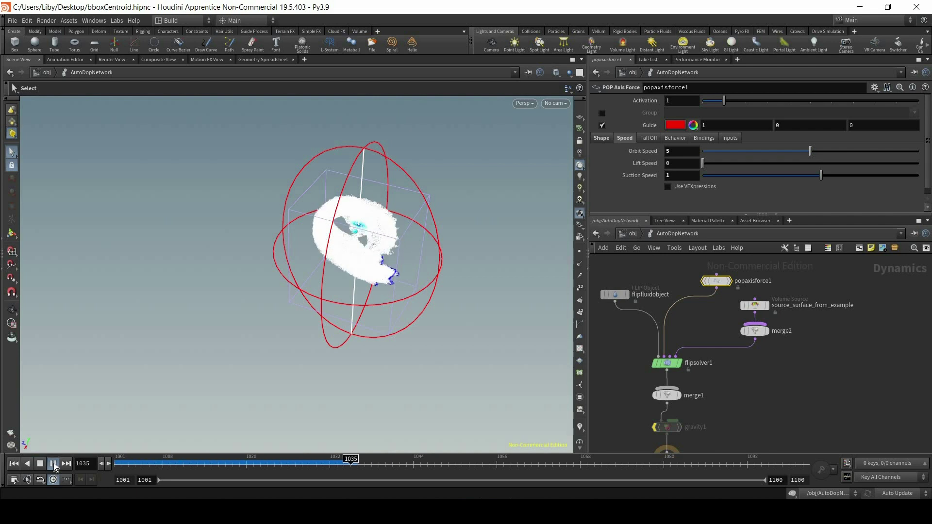
{"action": "left_click", "coordinate": [39, 463]}
- Open the example geometry and set switch1's Select Input to 0
{"action": "left_click", "coordinate": [632, 236]}
{"action": "double_click", "coordinate": [691, 315]}
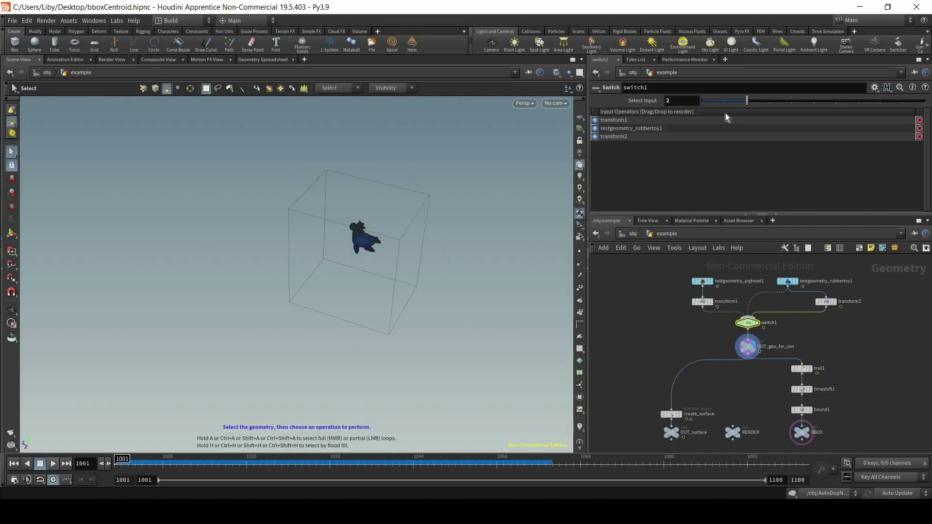
{"action": "left_click_drag", "start_coordinate": [724, 102], "coordinate": [699, 109]}
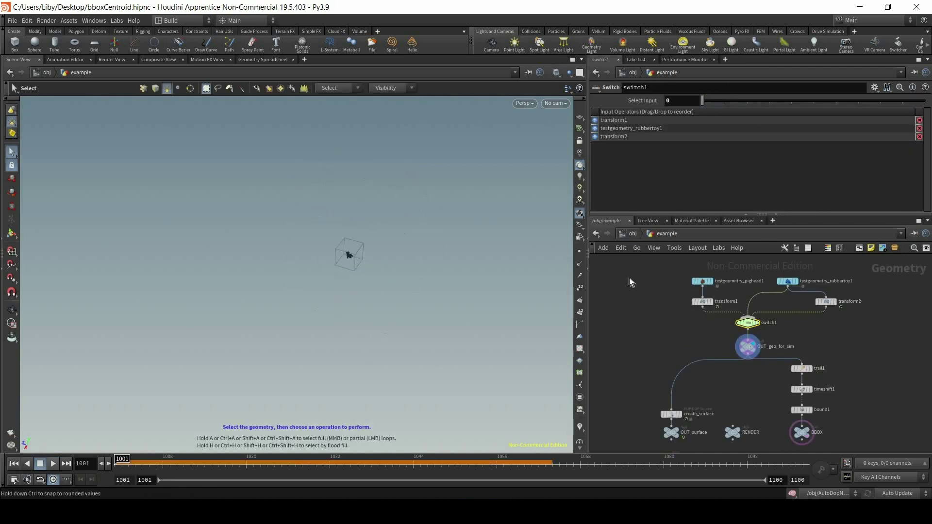
- Return to AutoDopNetwork and set flipfluidobject's Particle Separation to 0.15
{"action": "left_click", "coordinate": [630, 235]}
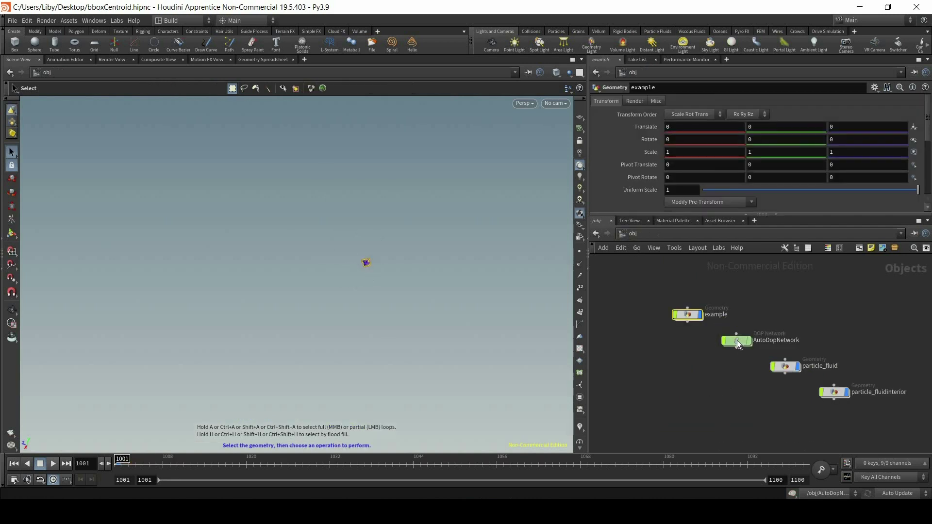
{"action": "double_click", "coordinate": [737, 343]}
{"action": "left_click", "coordinate": [686, 117]}
{"action": "type", "text": "5"}
{"action": "key", "text": "Return"}
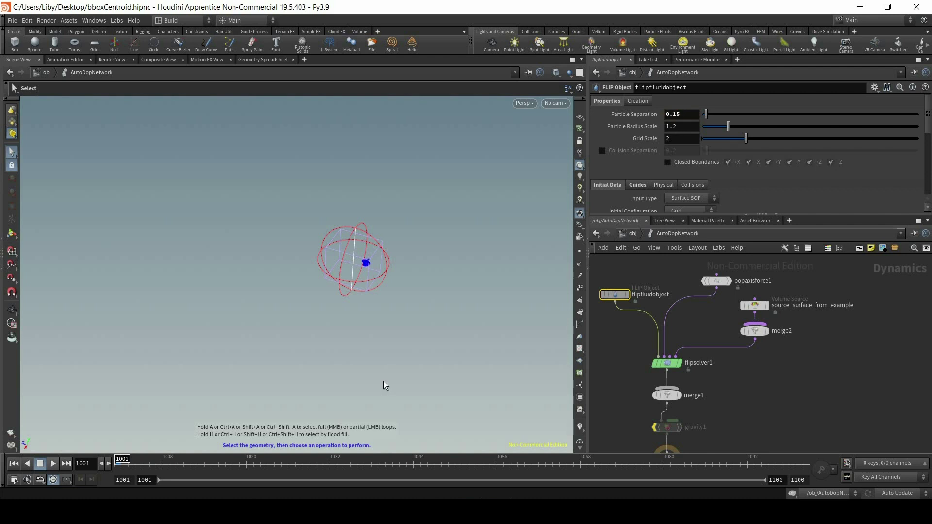
- Frame the simulation in the view, play it, scrub to an early frame and return to the first frame
{"action": "key", "text": "h"}
{"action": "left_click", "coordinate": [53, 463]}
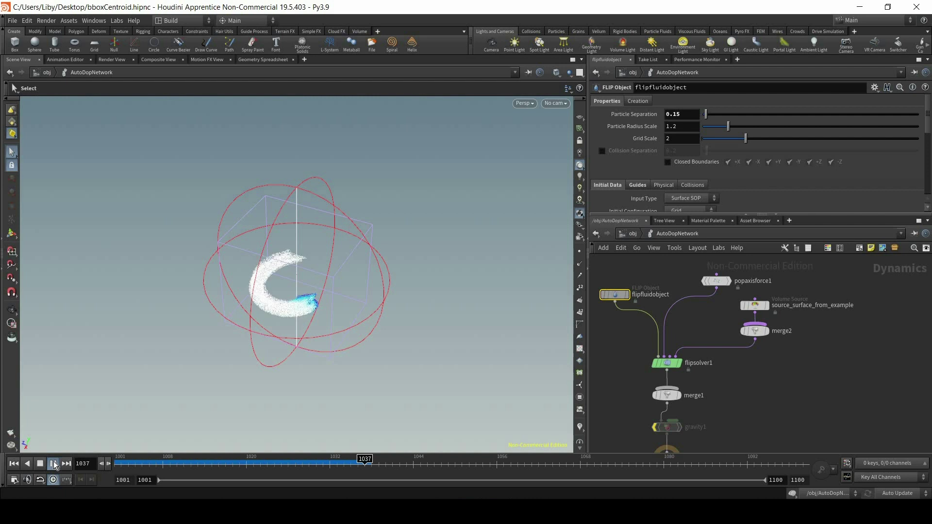
{"action": "left_click", "coordinate": [171, 462]}
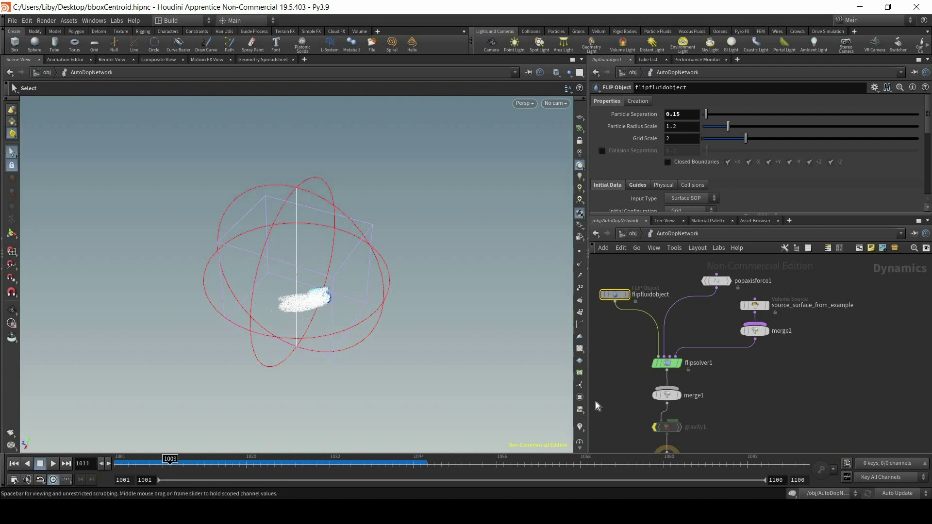
{"action": "key", "text": "ctrl+Up"}
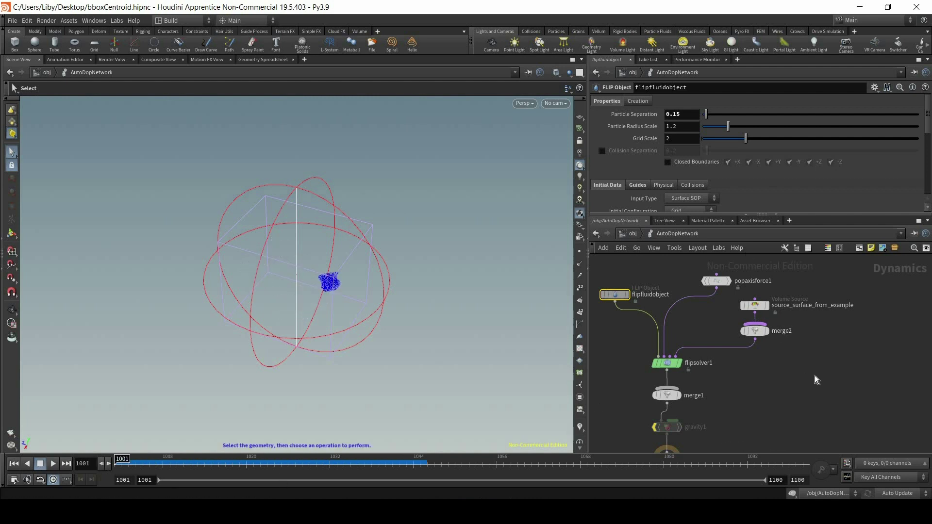